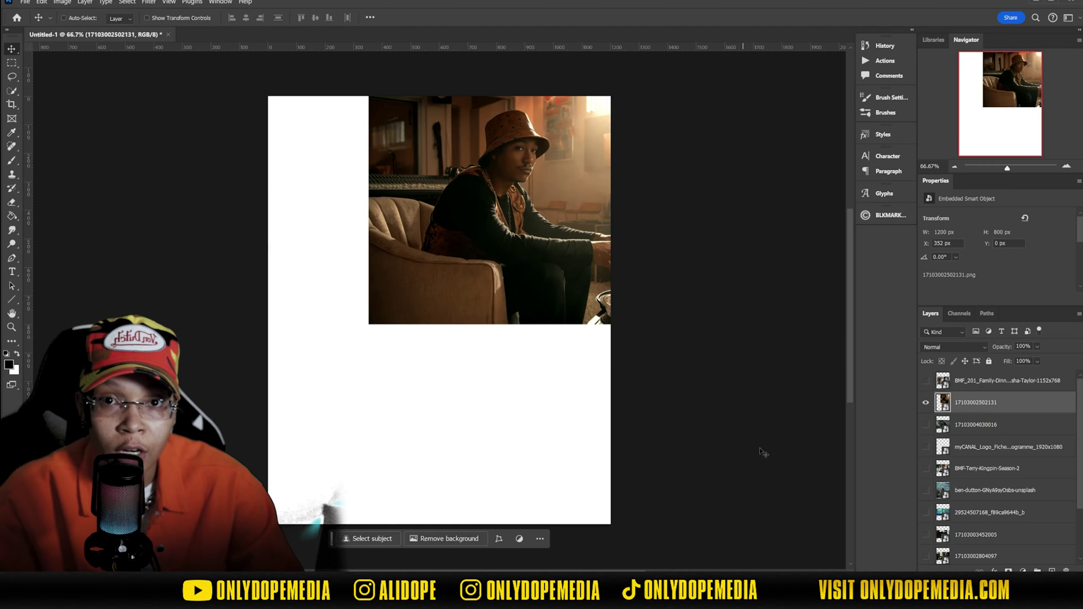
Step: Show the hidden photo and BMF logo layers, move the logo to the top of the stack, and reposition the images on the canvas
{"action": "left_click_drag", "start_coordinate": [487, 318], "coordinate": [505, 318]}
{"action": "left_click", "coordinate": [926, 425]}
{"action": "left_click", "coordinate": [926, 447]}
{"action": "left_click_drag", "start_coordinate": [977, 447], "coordinate": [977, 373]}
{"action": "left_click_drag", "start_coordinate": [546, 334], "coordinate": [412, 345]}
{"action": "left_click", "coordinate": [926, 447]}
{"action": "left_click_drag", "start_coordinate": [1007, 447], "coordinate": [1007, 372]}
{"action": "left_click_drag", "start_coordinate": [551, 386], "coordinate": [583, 405]}
{"action": "left_click", "coordinate": [926, 469]}
{"action": "left_click_drag", "start_coordinate": [976, 469], "coordinate": [960, 379]}
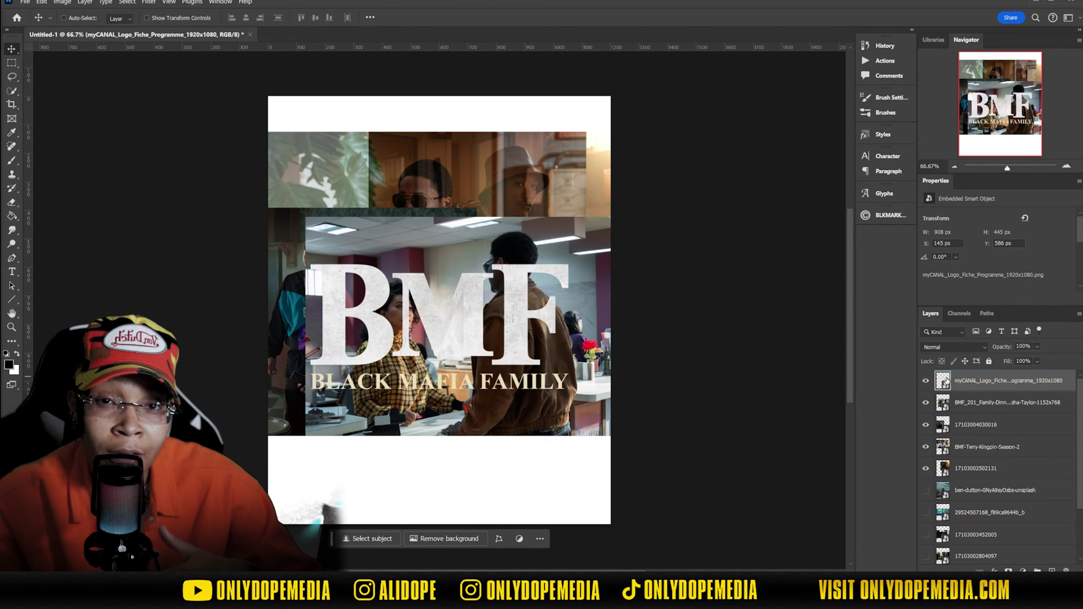
Step: Show the ben-dutton skyline image, fit it with a free transform, and rename its layer BG
{"action": "left_click", "coordinate": [926, 491]}
{"action": "key", "text": "ctrl+t"}
{"action": "key", "text": "Return"}
{"action": "type", "text": "BG"}
{"action": "left_click_drag", "start_coordinate": [977, 556], "coordinate": [977, 390]}
{"action": "left_click_drag", "start_coordinate": [441, 310], "coordinate": [483, 318]}
{"action": "left_click_drag", "start_coordinate": [990, 513], "coordinate": [977, 372]}
{"action": "left_click", "coordinate": [926, 491]}
{"action": "left_click_drag", "start_coordinate": [417, 327], "coordinate": [539, 307]}
{"action": "left_click_drag", "start_coordinate": [1010, 384], "coordinate": [1010, 435]}
{"action": "left_click", "coordinate": [926, 488]}
{"action": "left_click_drag", "start_coordinate": [508, 395], "coordinate": [655, 483]}
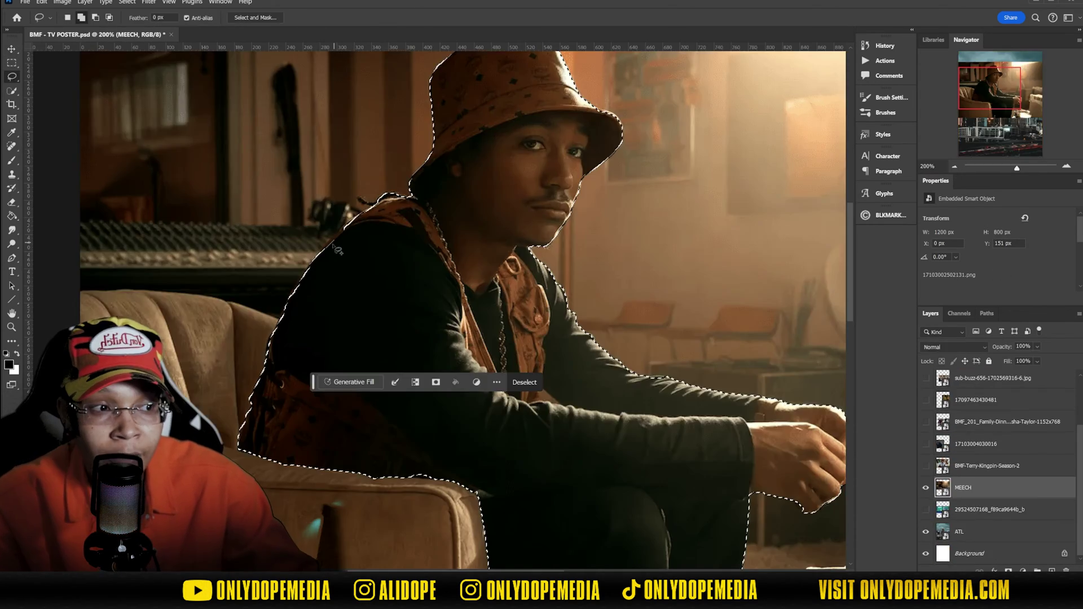
Step: Refine the lasso selection along the seated man's shoulder and mask the MEECH layer with it
{"action": "left_click_drag", "start_coordinate": [320, 253], "coordinate": [370, 214]}
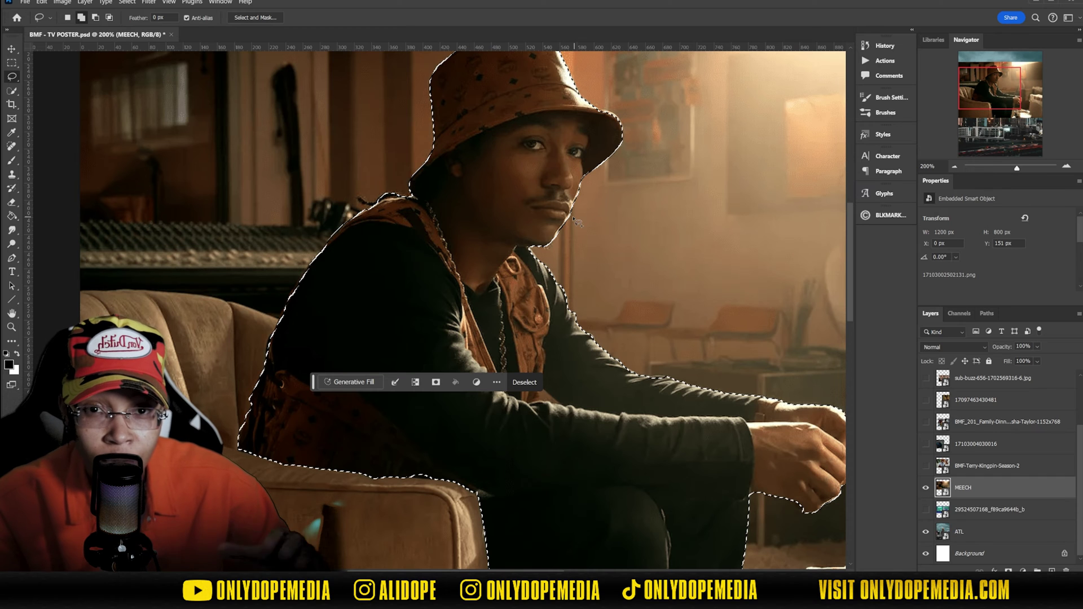
{"action": "left_click", "coordinate": [1009, 571]}
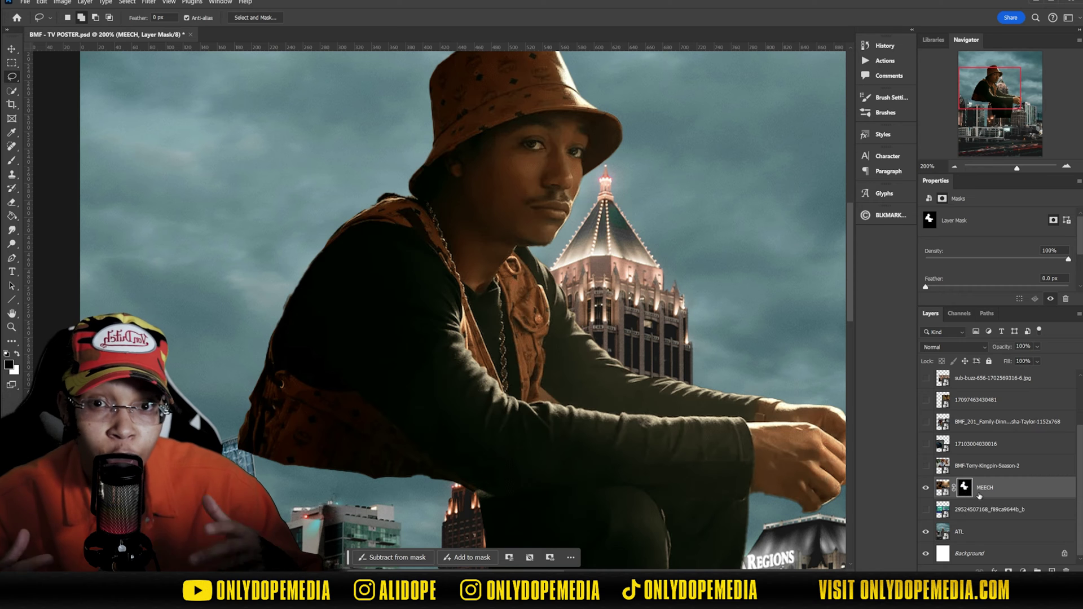
Step: Place the masked MEECH layer in a group named MEECH and transfer its layer mask to the group
{"action": "left_click", "coordinate": [1038, 570]}
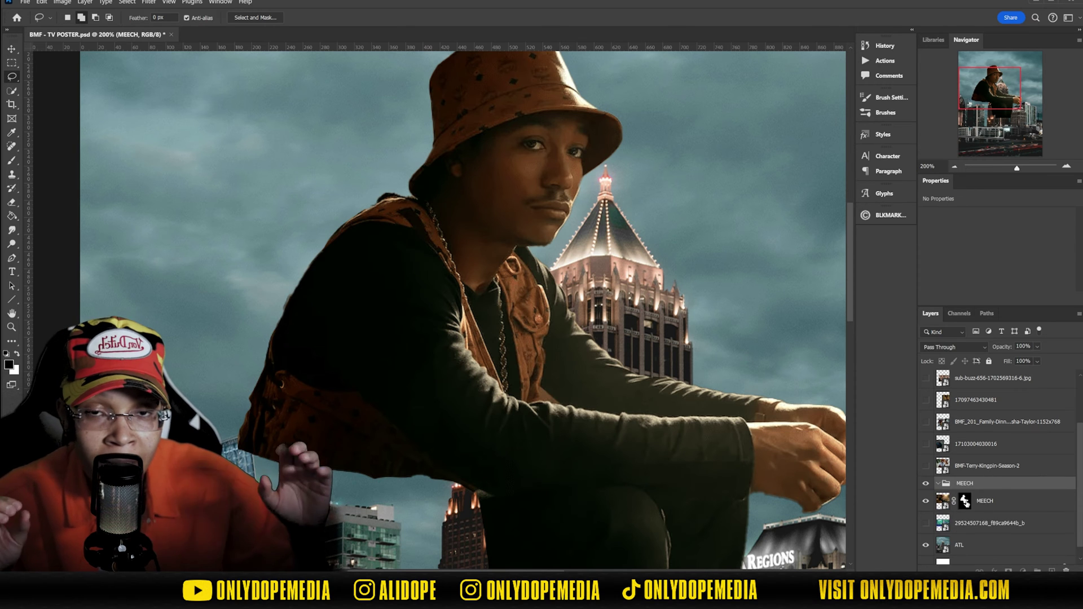
{"action": "left_click_drag", "start_coordinate": [965, 510], "coordinate": [973, 487]}
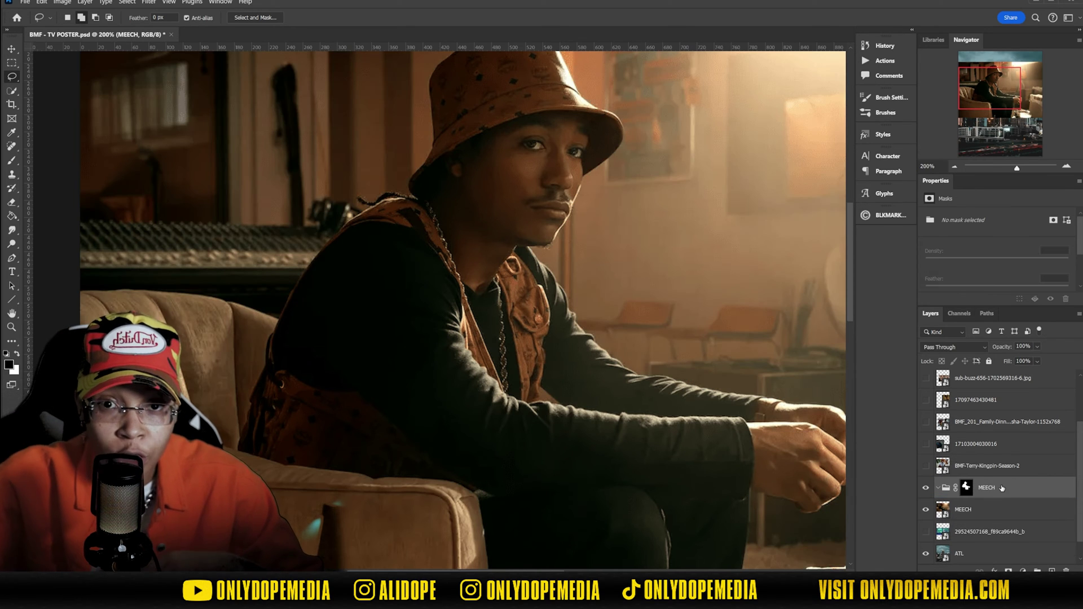
{"action": "key", "text": "v"}
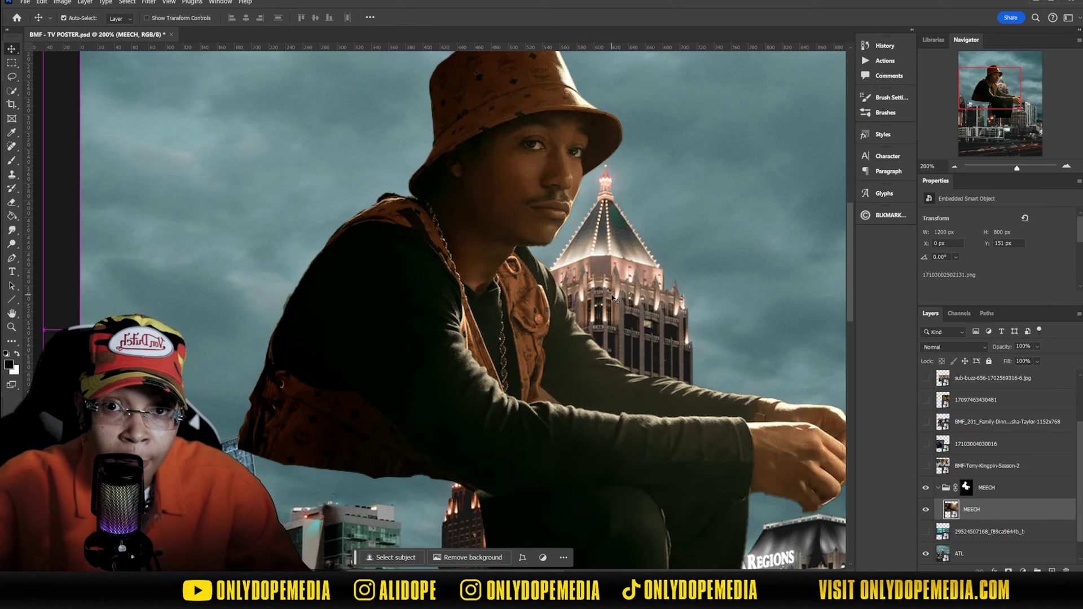
{"action": "key", "text": "ctrl+minus"}
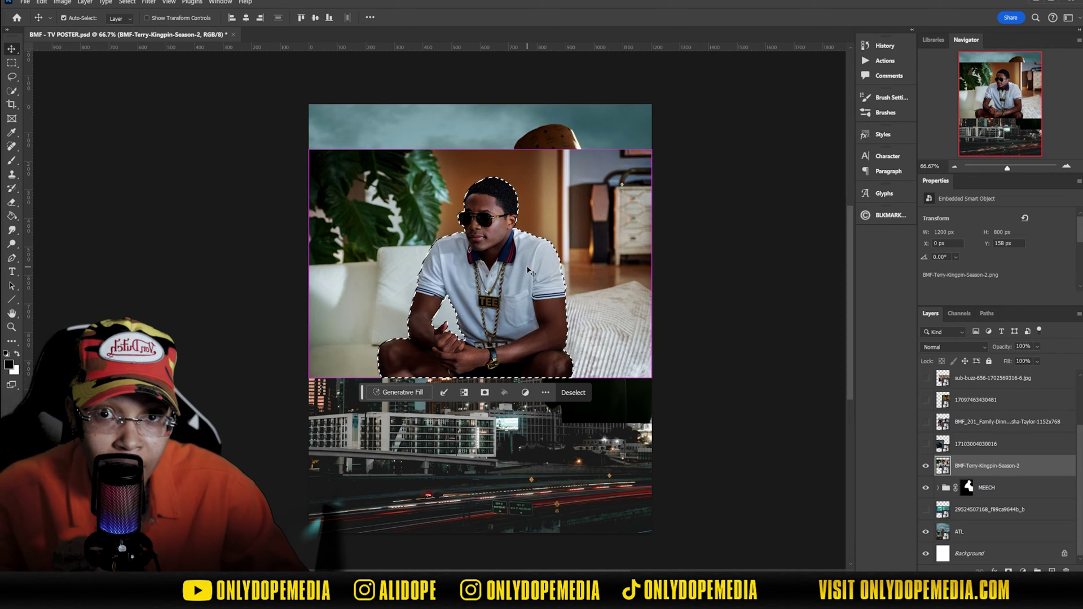
Step: Mask the BMF-Terry-Kingpin-Season-2 photo with the active selection of the man in white and place the layer in a new group
{"action": "key", "text": "ctrl+1"}
{"action": "left_click", "coordinate": [485, 392]}
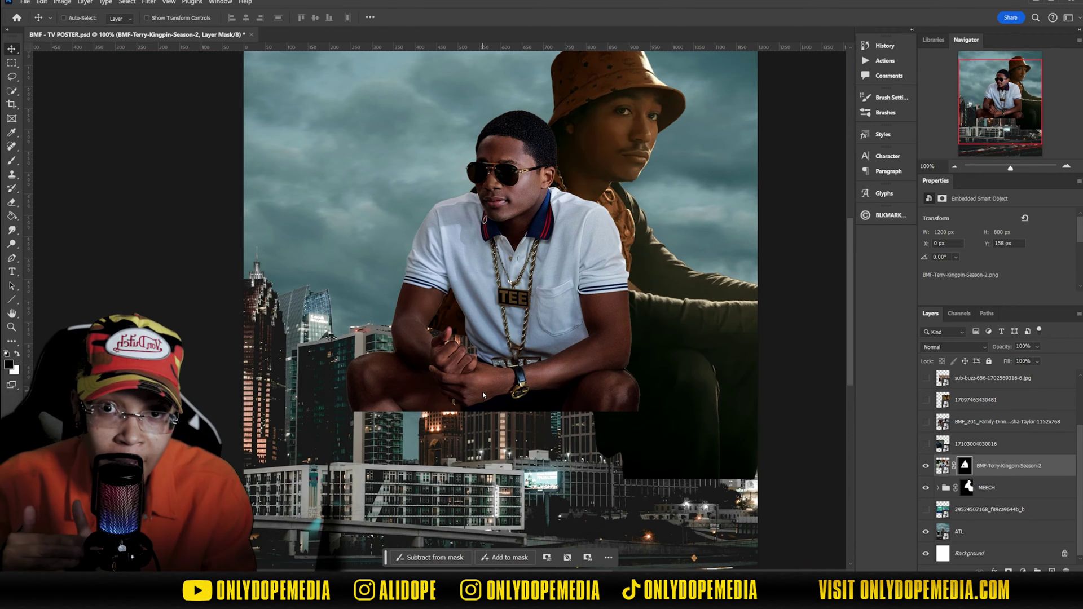
{"action": "left_click", "coordinate": [1038, 571]}
{"action": "left_click_drag", "start_coordinate": [985, 484], "coordinate": [982, 465]}
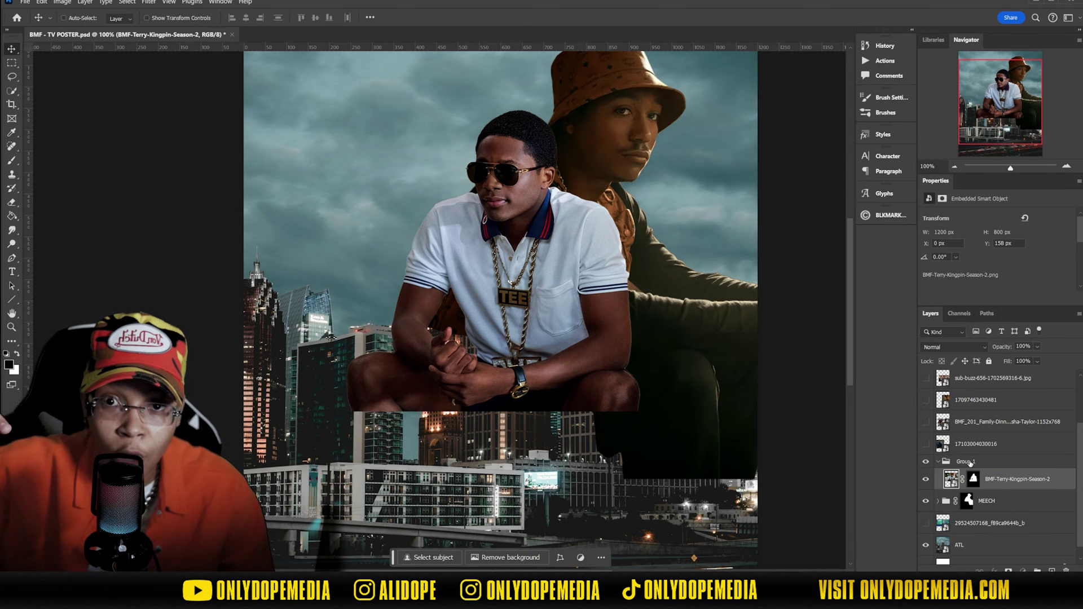
Step: Rename the new group TERRY, transfer the photo's layer mask to it, and collapse the group
{"action": "double_click", "coordinate": [971, 463]}
{"action": "left_click_drag", "start_coordinate": [974, 480], "coordinate": [971, 464]}
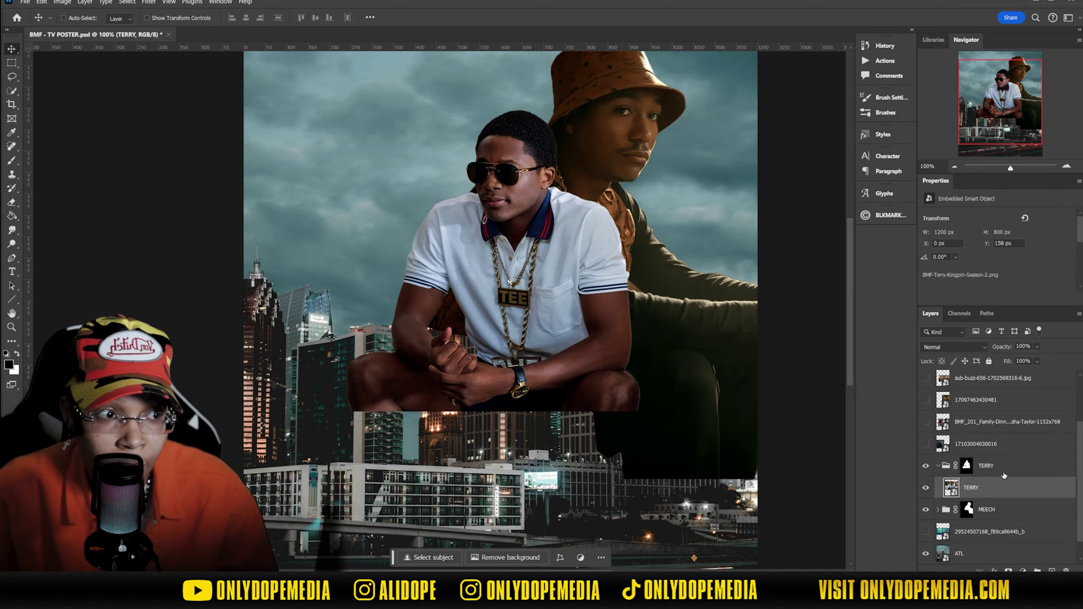
{"action": "left_click", "coordinate": [939, 466]}
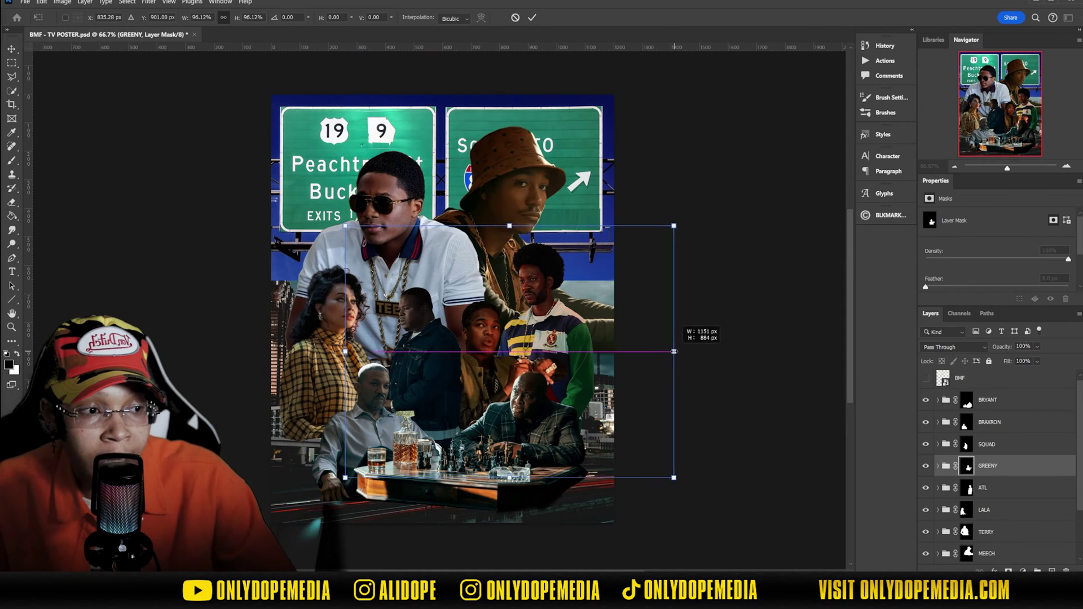
Step: Scale down the GREENY group and shift it slightly down and to the right
{"action": "left_click_drag", "start_coordinate": [676, 348], "coordinate": [650, 357]}
{"action": "mouse_move", "coordinate": [525, 378]}
{"action": "left_mouse_down"}
{"action": "mouse_move", "coordinate": [550, 372]}
{"action": "mouse_move", "coordinate": [531, 387]}
{"action": "mouse_move", "coordinate": [577, 386]}
{"action": "mouse_move", "coordinate": [535, 386]}
{"action": "left_mouse_up"}
{"action": "key", "text": "Return"}
Step: Flip the GREENY group horizontally and nudge the figure toward the poster's centre
{"action": "left_click", "coordinate": [42, 2]}
{"action": "mouse_move", "coordinate": [104, 242]}
{"action": "left_click", "coordinate": [197, 391]}
{"action": "key", "text": "v"}
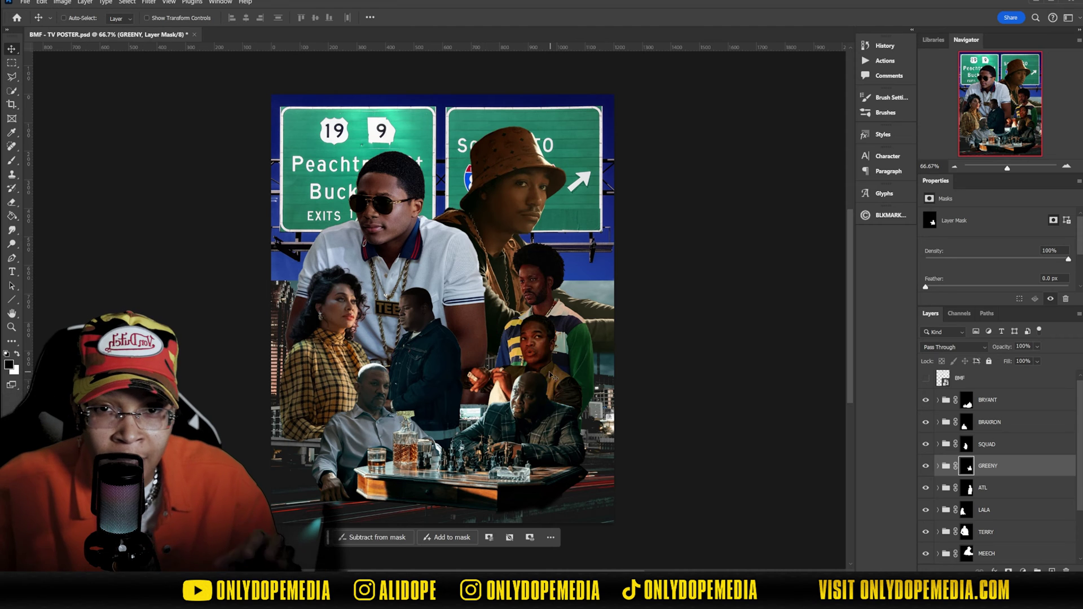
{"action": "key", "text": "ctrl+bracketright"}
{"action": "left_click_drag", "start_coordinate": [506, 371], "coordinate": [492, 387]}
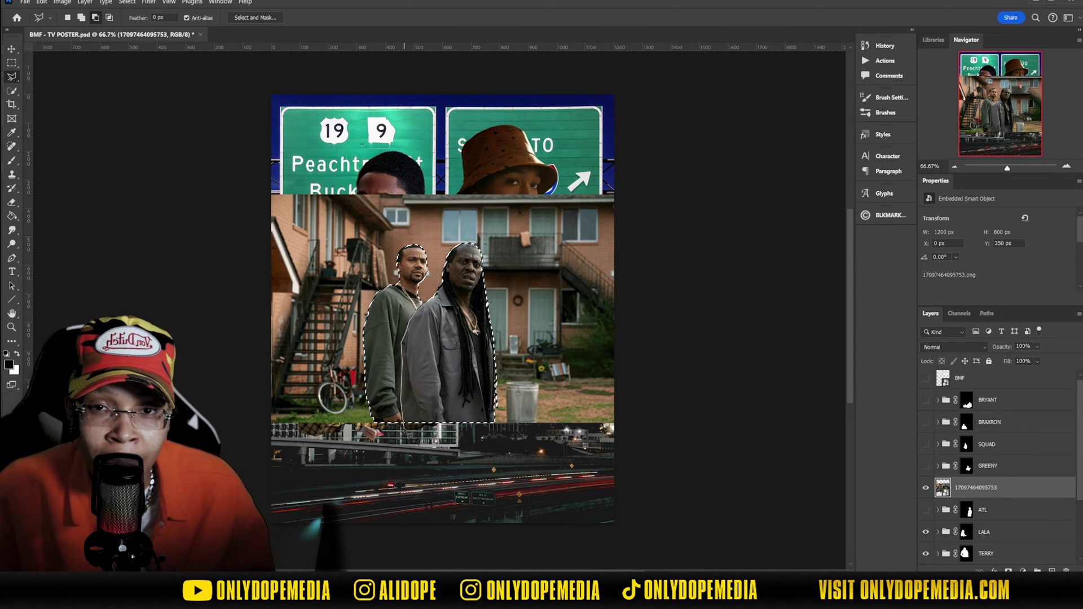
{"action": "left_click", "coordinate": [442, 231]}
{"action": "left_click", "coordinate": [437, 291]}
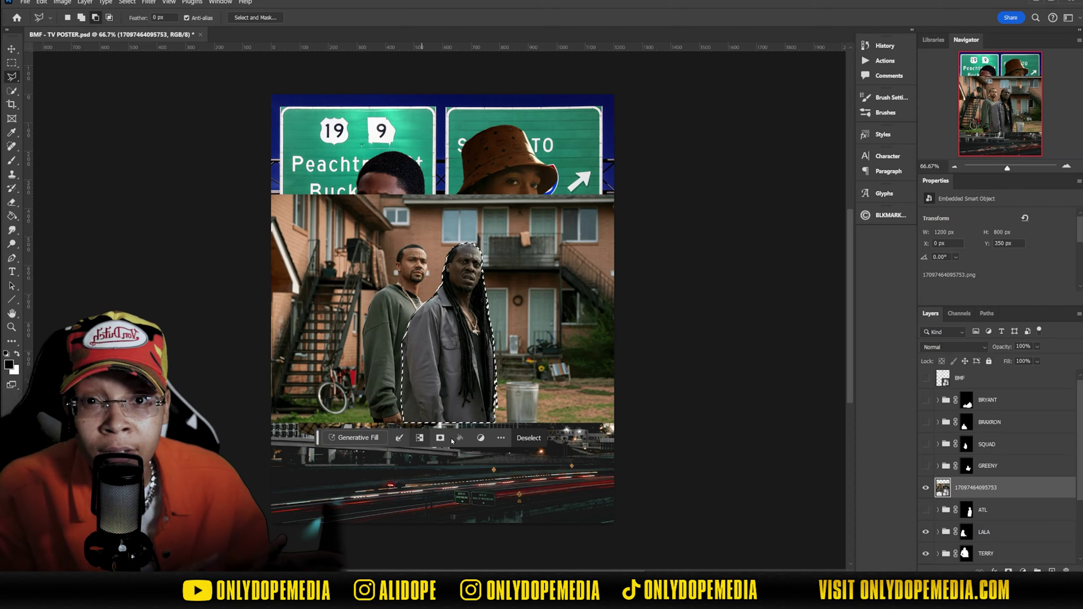
{"action": "left_click", "coordinate": [467, 441]}
{"action": "left_click_drag", "start_coordinate": [983, 512], "coordinate": [983, 511]}
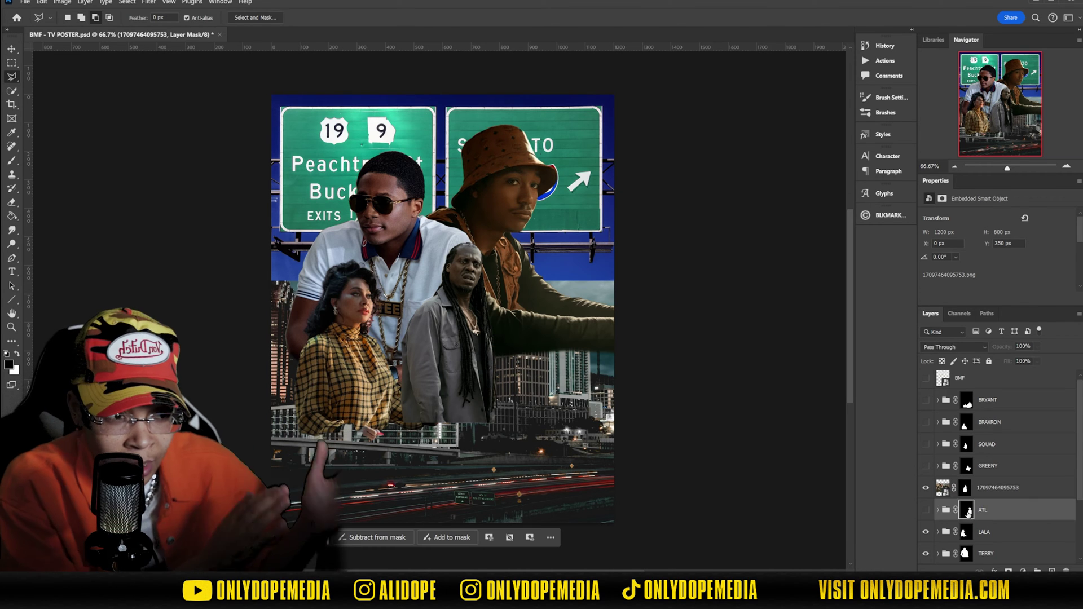
{"action": "left_click", "coordinate": [926, 484]}
{"action": "left_click", "coordinate": [939, 484]}
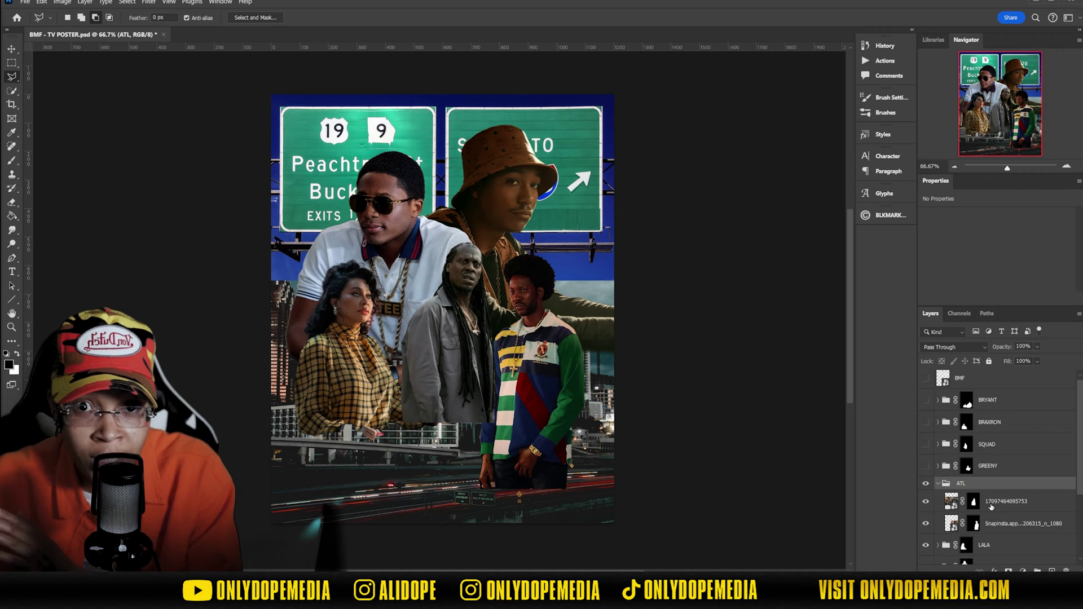
{"action": "key", "text": "ctrl+z"}
{"action": "key", "text": "ctrl+z"}
{"action": "key", "text": "ctrl+z"}
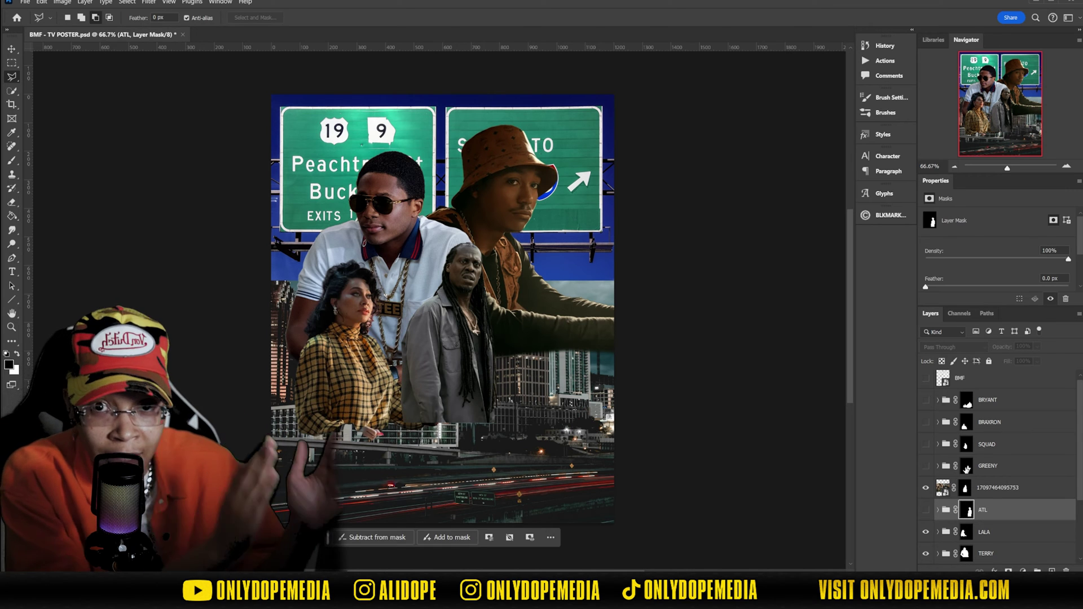
{"action": "left_click", "coordinate": [966, 468]}
{"action": "key", "text": "Delete"}
{"action": "left_click_drag", "start_coordinate": [967, 477], "coordinate": [976, 464]}
{"action": "left_click", "coordinate": [974, 487]}
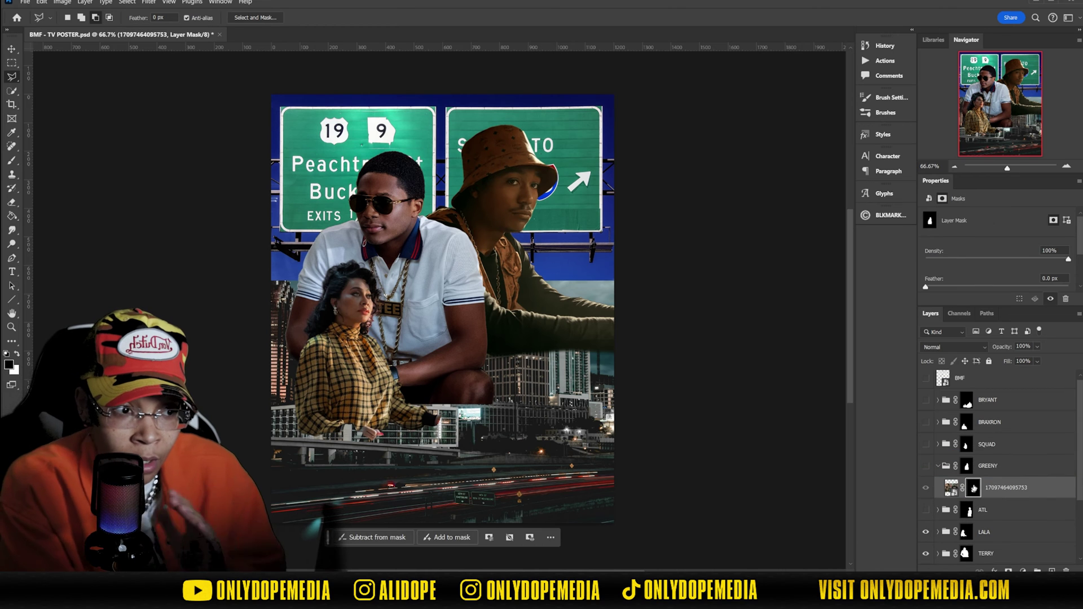
{"action": "left_click", "coordinate": [926, 466]}
{"action": "key", "text": "Delete"}
Step: Rename the GREENY group MIAMI and collapse it
{"action": "double_click", "coordinate": [996, 467]}
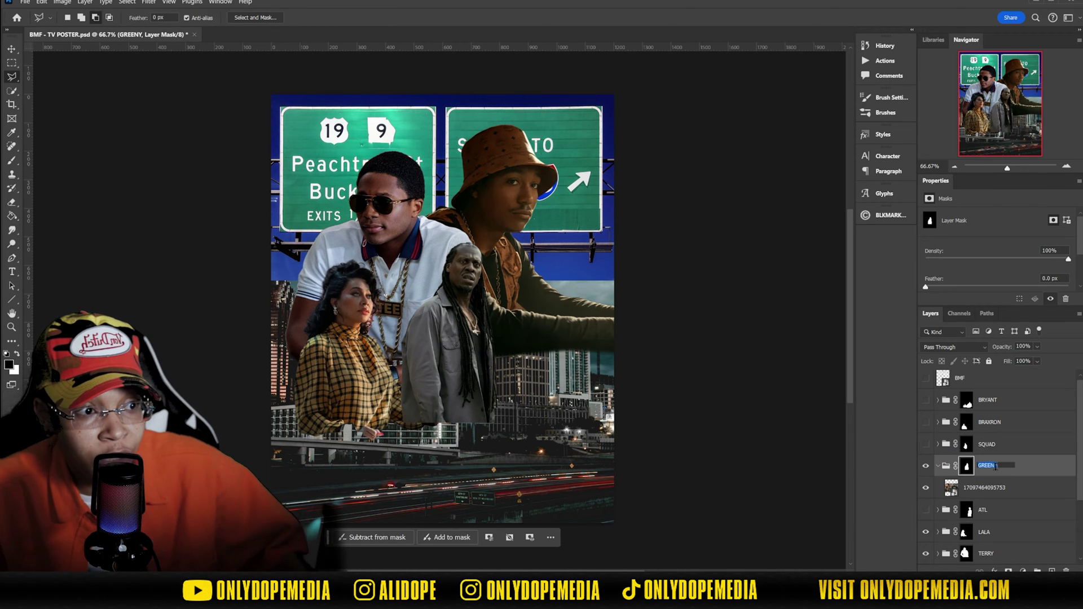
{"action": "type", "text": "MIAMI"}
{"action": "key", "text": "Return"}
{"action": "left_click", "coordinate": [938, 466]}
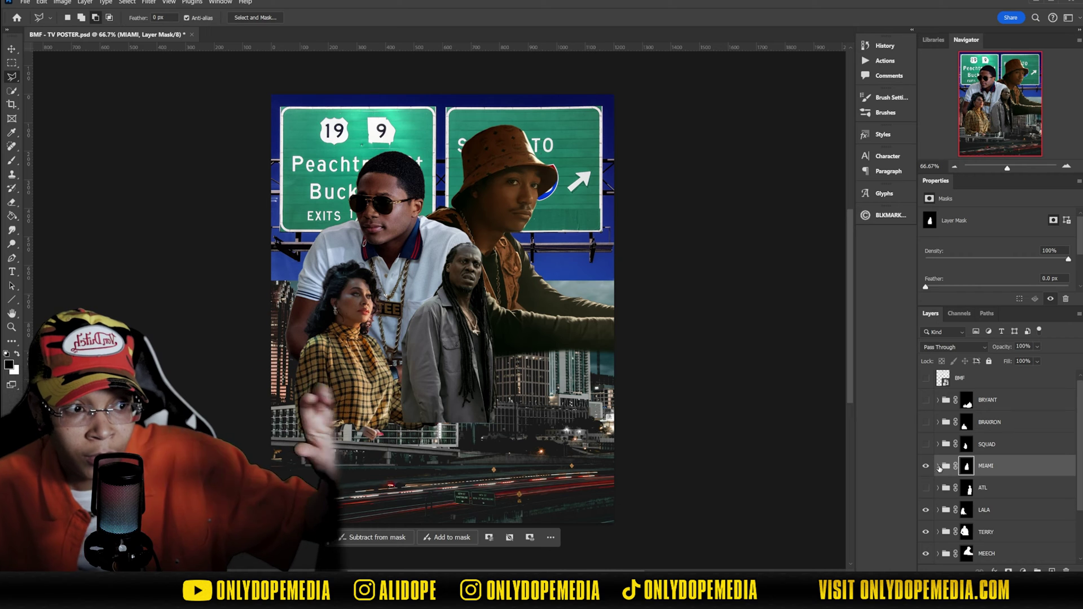
Step: Make the BRYANT, BRAXRON, SQUAD and ATL groups visible again
{"action": "left_click_drag", "start_coordinate": [926, 444], "coordinate": [926, 401]}
{"action": "left_click", "coordinate": [926, 488]}
Step: Save the document and move the MIAMI figure about 42 px right and 125 px down, between the SQUAD and ATL figures
{"action": "key", "text": "v"}
{"action": "key", "text": "ctrl+s"}
{"action": "left_click_drag", "start_coordinate": [475, 279], "coordinate": [483, 357]}
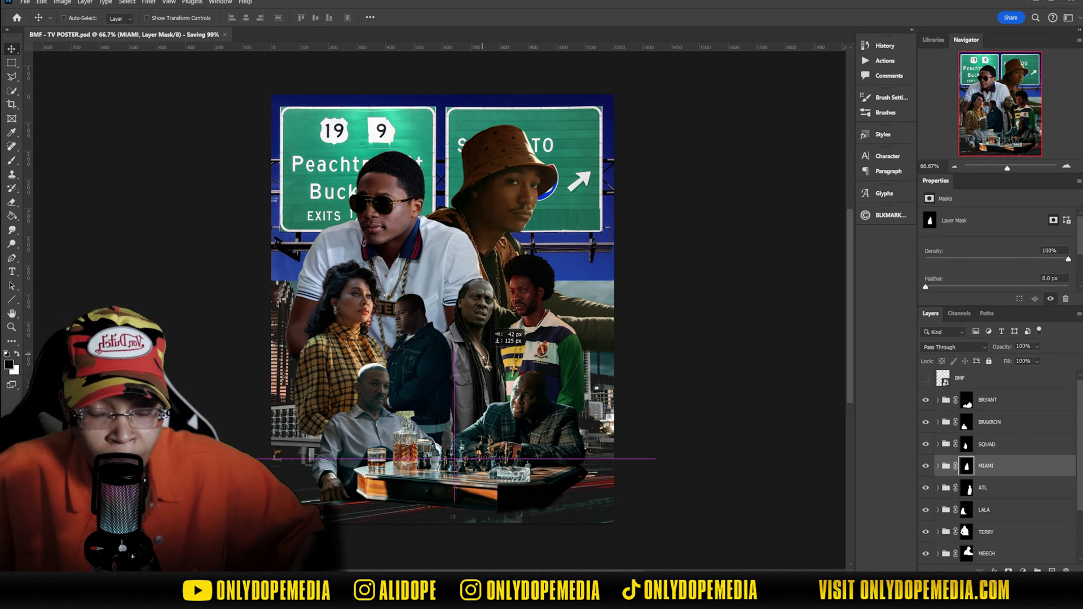
Step: Enlarge the SQUAD group with a free transform and adjust its position beside the woman in the checked shirt
{"action": "left_click", "coordinate": [420, 357], "text": "ctrl"}
{"action": "left_click", "coordinate": [938, 445]}
{"action": "key", "text": "ctrl+t"}
{"action": "left_click_drag", "start_coordinate": [371, 259], "coordinate": [371, 235]}
{"action": "left_click_drag", "start_coordinate": [459, 408], "coordinate": [459, 417]}
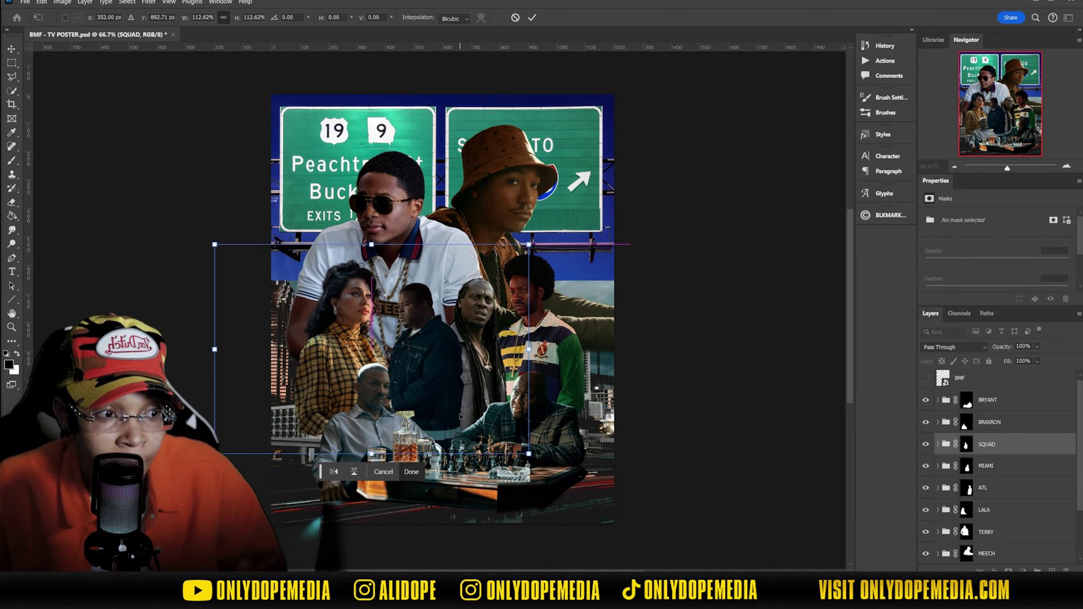
{"action": "left_click_drag", "start_coordinate": [372, 453], "coordinate": [372, 474]}
{"action": "key", "text": "Return"}
Step: Select the MIAMI group alone and use a free transform to shift the figure slightly closer to the ATL figure
{"action": "left_click_drag", "start_coordinate": [453, 401], "coordinate": [497, 384]}
{"action": "left_click", "coordinate": [493, 384], "text": "ctrl+shift"}
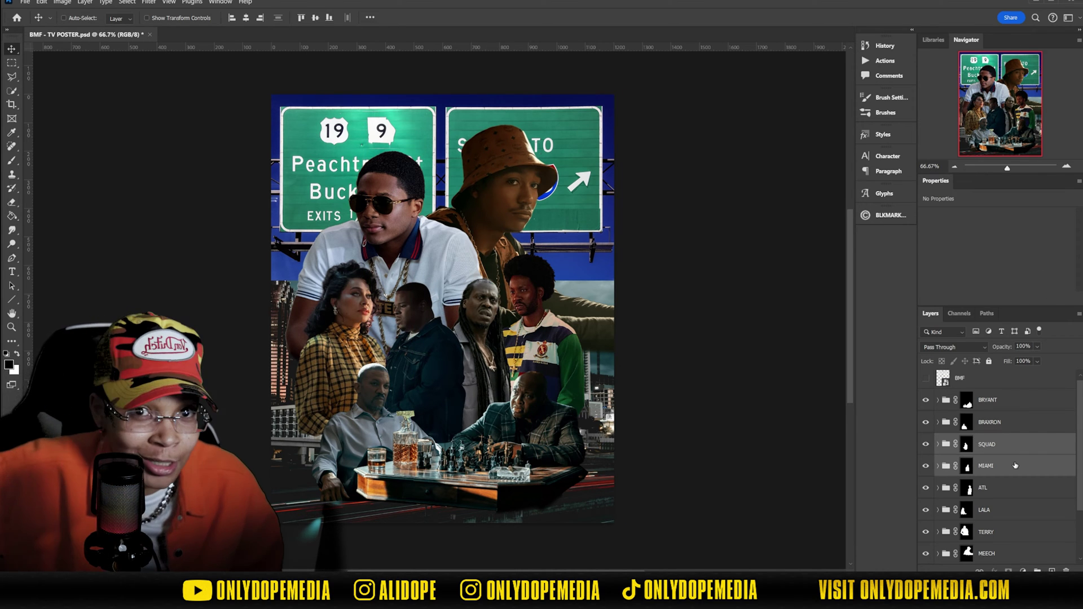
{"action": "left_click", "coordinate": [1016, 465]}
{"action": "key", "text": "ctrl+t"}
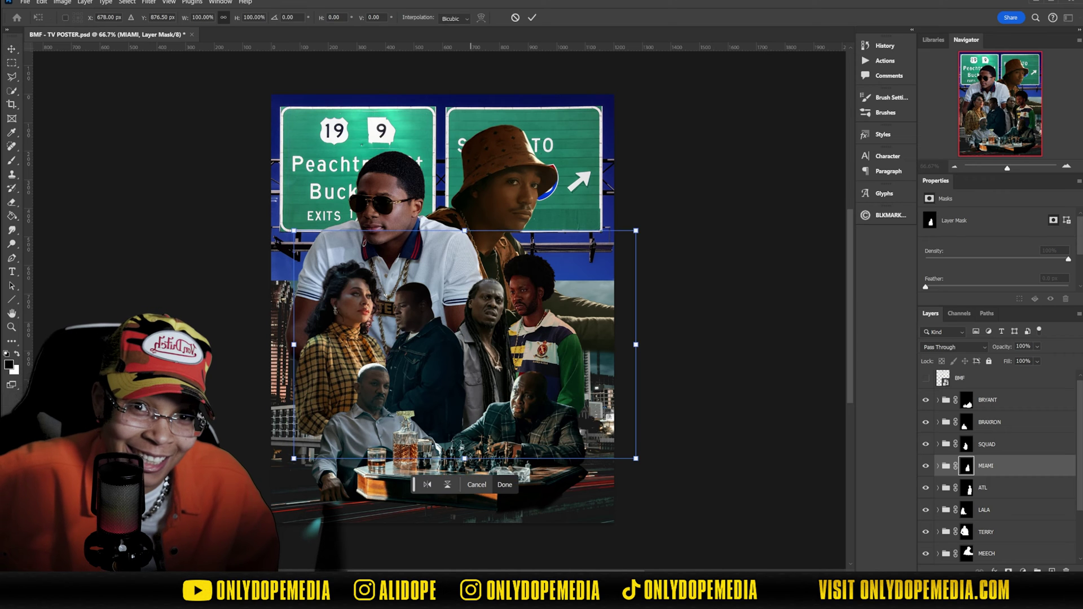
{"action": "key", "text": "Return"}
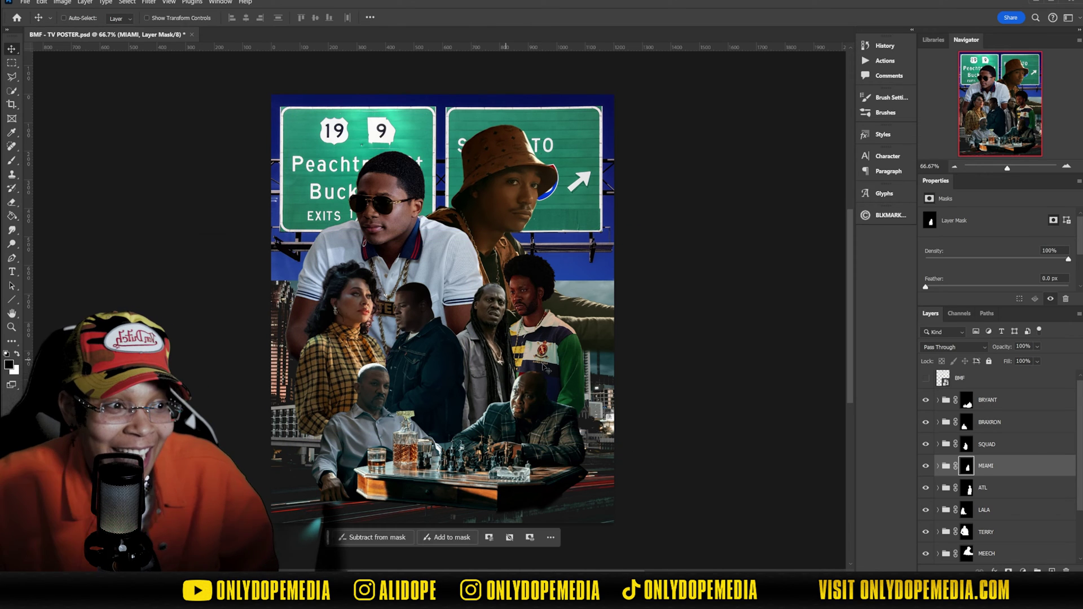
Step: Scale down the SQUAD and MIAMI groups together and move them slightly down and to the right
{"action": "left_click", "coordinate": [439, 361], "text": "ctrl+shift"}
{"action": "key", "text": "ctrl+t"}
{"action": "left_click_drag", "start_coordinate": [624, 356], "coordinate": [594, 355]}
{"action": "mouse_move", "coordinate": [478, 348]}
{"action": "left_mouse_down"}
{"action": "mouse_move", "coordinate": [495, 353]}
{"action": "mouse_move", "coordinate": [502, 332]}
{"action": "mouse_move", "coordinate": [495, 360]}
{"action": "left_mouse_up"}
{"action": "key", "text": "Return"}
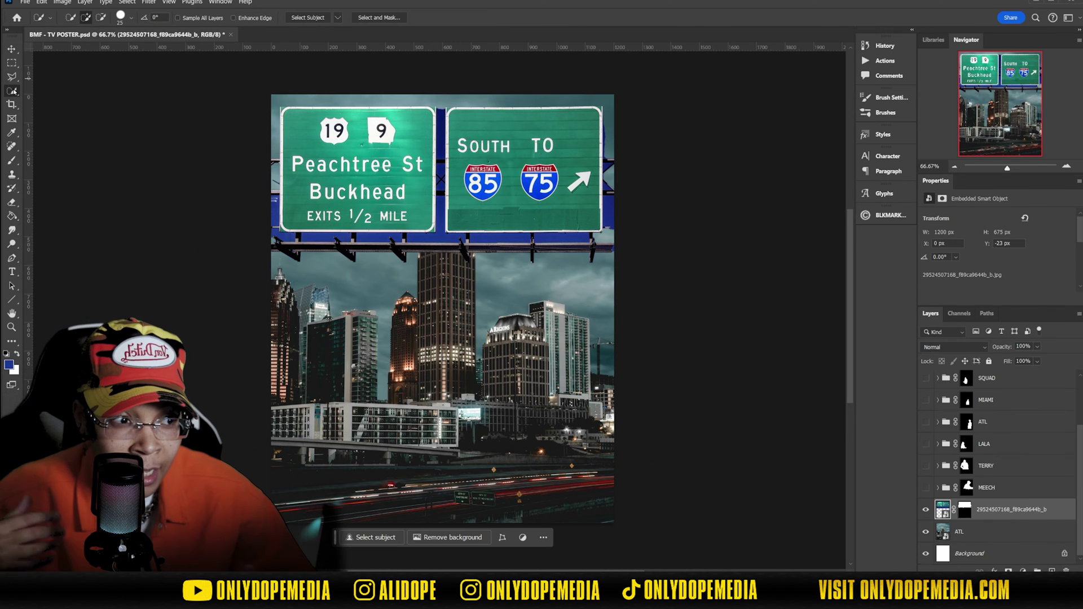
Step: Switch to the Eyedropper tool and sample the blue background beneath the highway signs
{"action": "right_click", "coordinate": [12, 91]}
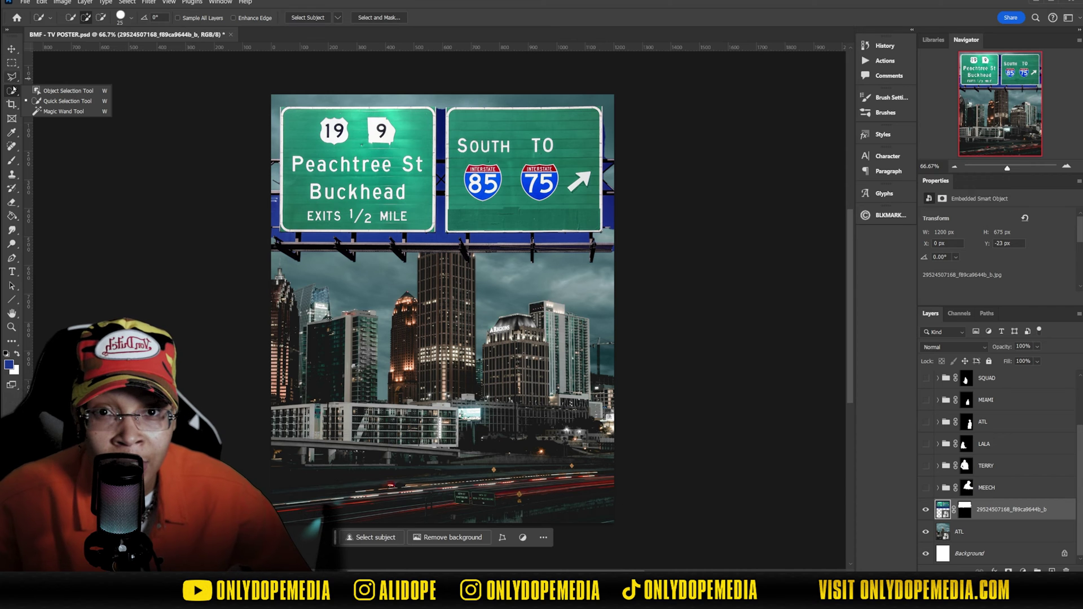
{"action": "left_click", "coordinate": [14, 133]}
{"action": "right_click", "coordinate": [14, 132]}
{"action": "left_click", "coordinate": [56, 132]}
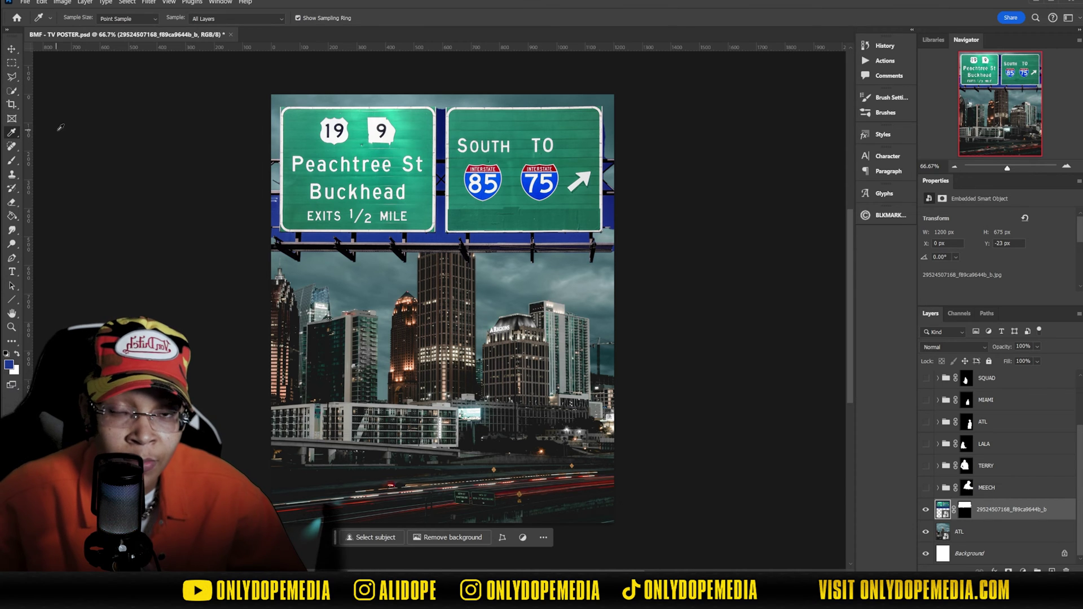
{"action": "right_click", "coordinate": [441, 240]}
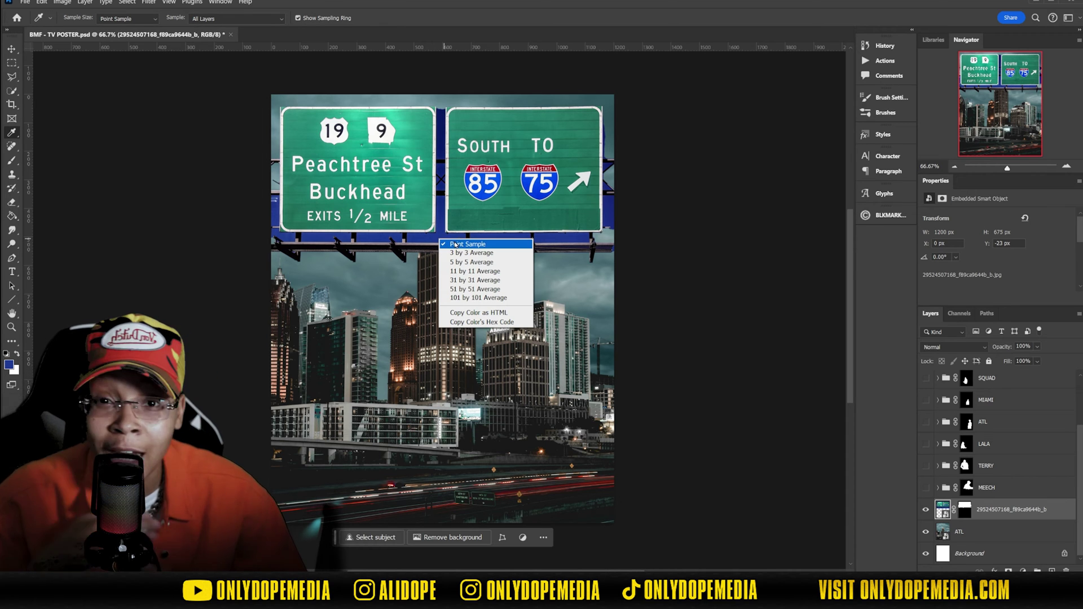
{"action": "left_click", "coordinate": [426, 237]}
{"action": "left_click", "coordinate": [425, 238]}
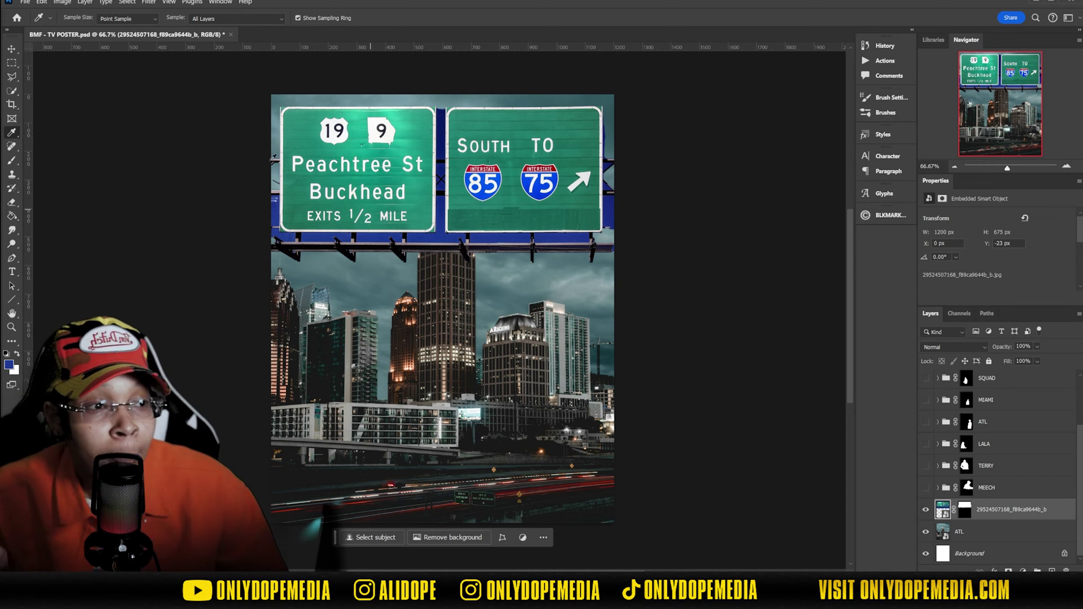
Step: Remove the blue background from the highway signs' layer mask using an inverted Color Range with fuzziness 98 and range 46%
{"action": "left_click", "coordinate": [127, 5]}
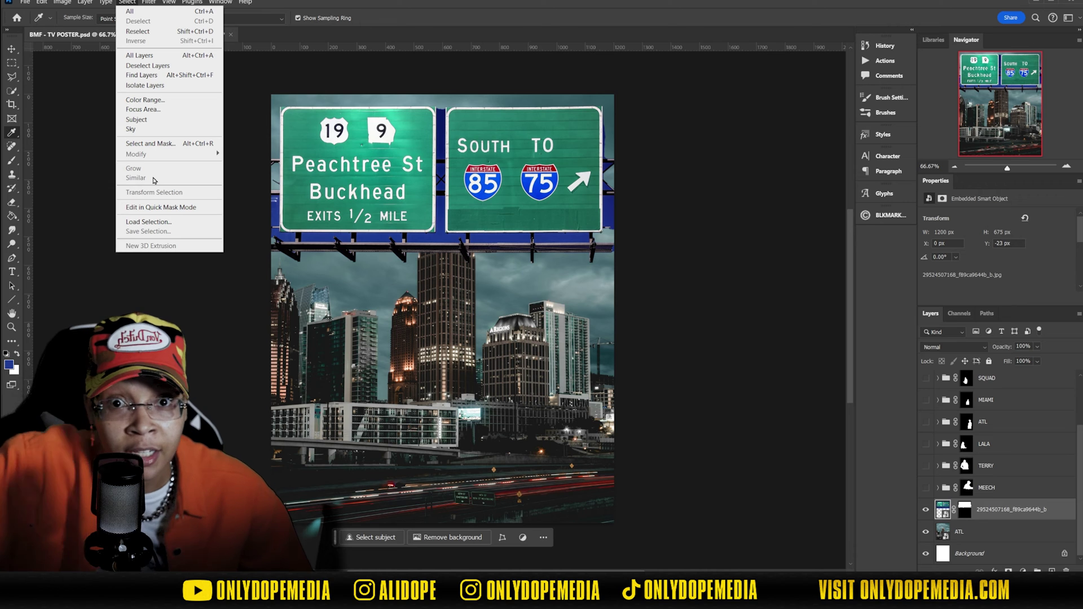
{"action": "left_click", "coordinate": [966, 508]}
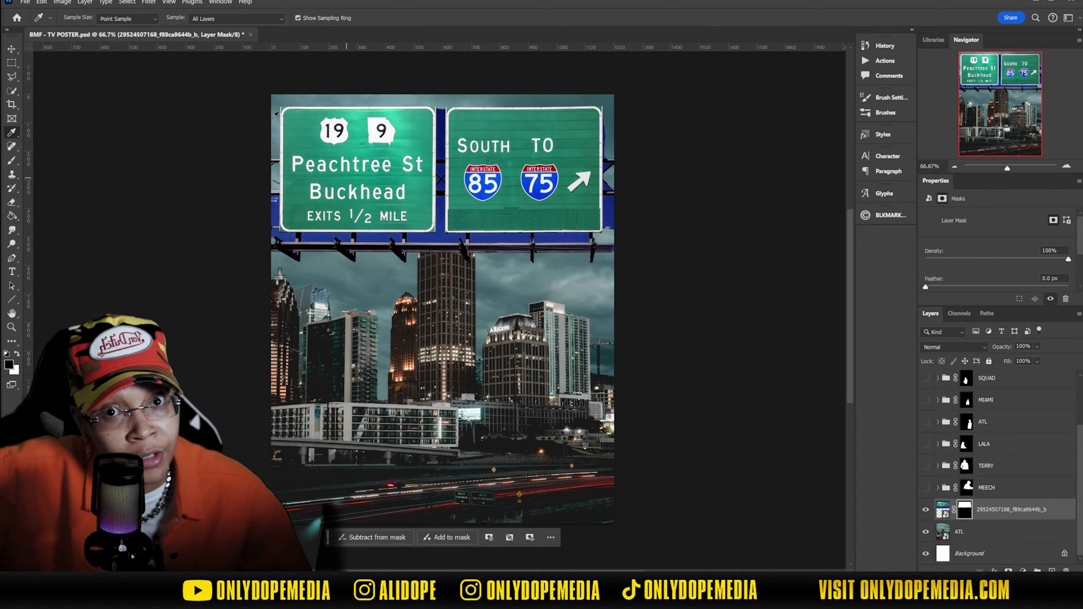
{"action": "left_click", "coordinate": [126, 3]}
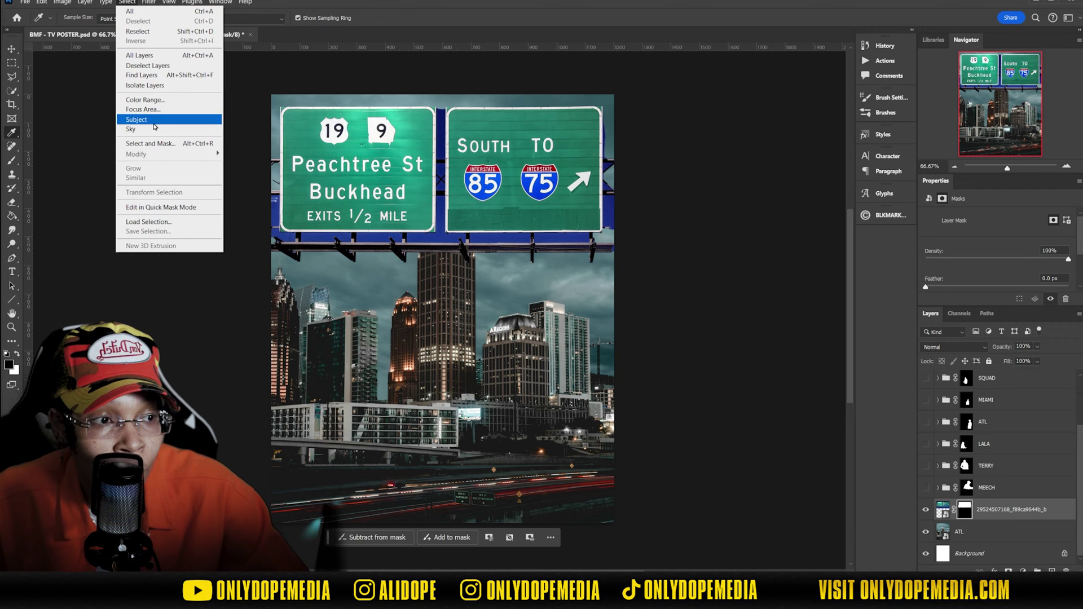
{"action": "left_click", "coordinate": [162, 101]}
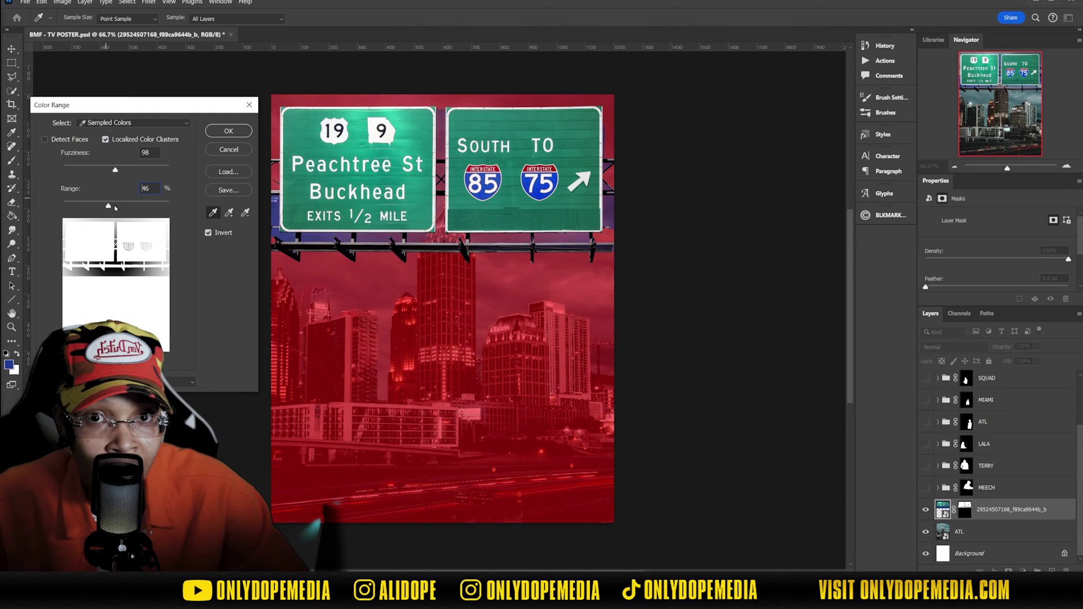
{"action": "left_click", "coordinate": [229, 131]}
Step: Lasso the leftover background around the signs and fill it with black on the layer mask
{"action": "key", "text": "l"}
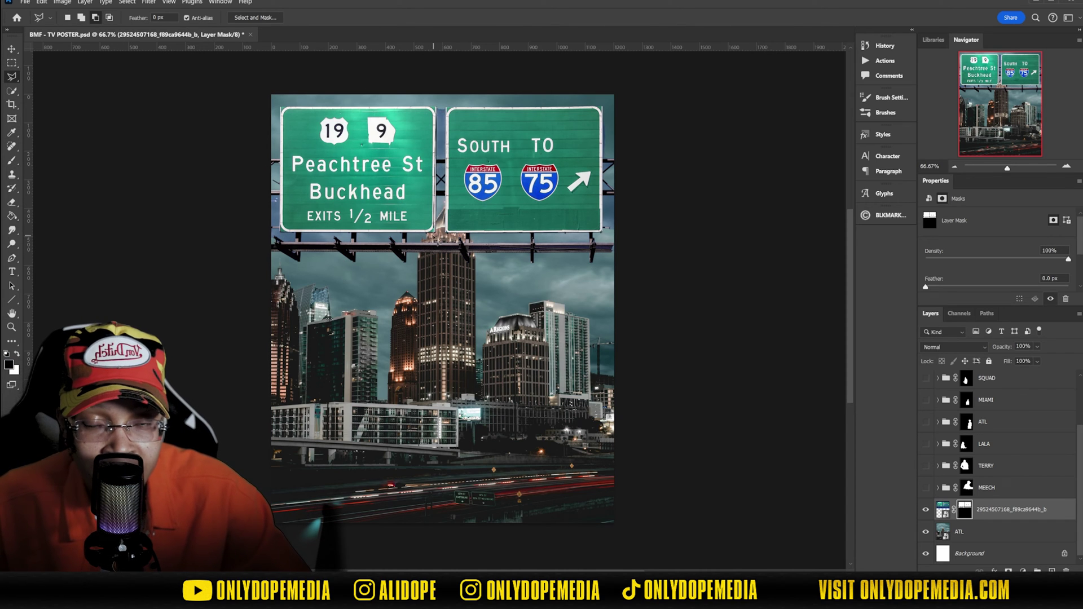
{"action": "left_click", "coordinate": [443, 100]}
{"action": "key", "text": "alt+BackSpace"}
{"action": "key", "text": "ctrl+d"}
Step: Rotate the highway signs slightly counterclockwise with a free transform and reposition them across the top of the poster
{"action": "key", "text": "ctrl+t"}
{"action": "left_click_drag", "start_coordinate": [631, 163], "coordinate": [630, 150]}
{"action": "left_click_drag", "start_coordinate": [565, 160], "coordinate": [570, 161]}
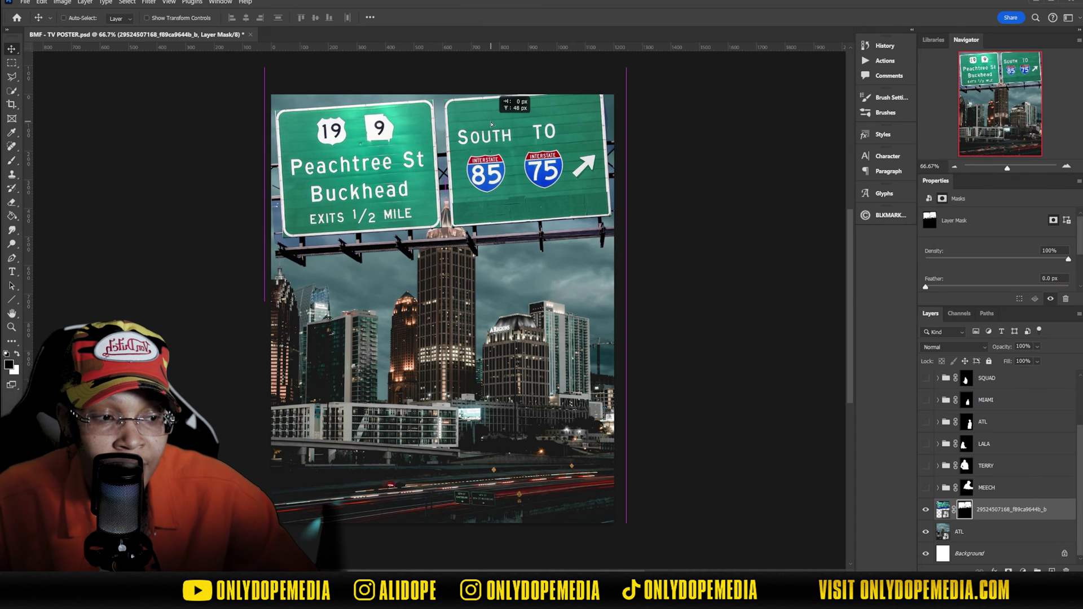
Step: Erase SOUTH TO and the 85 and 75 shields with a promptless Generative Fill, and group the result with the sign layer
{"action": "key", "text": "ctrl+1"}
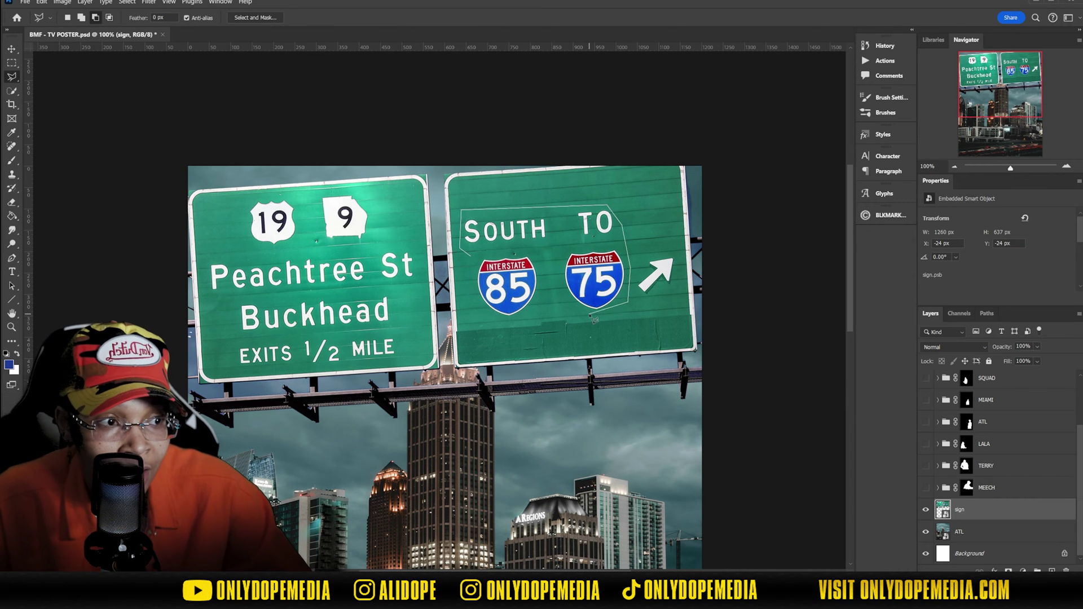
{"action": "left_click", "coordinate": [472, 257]}
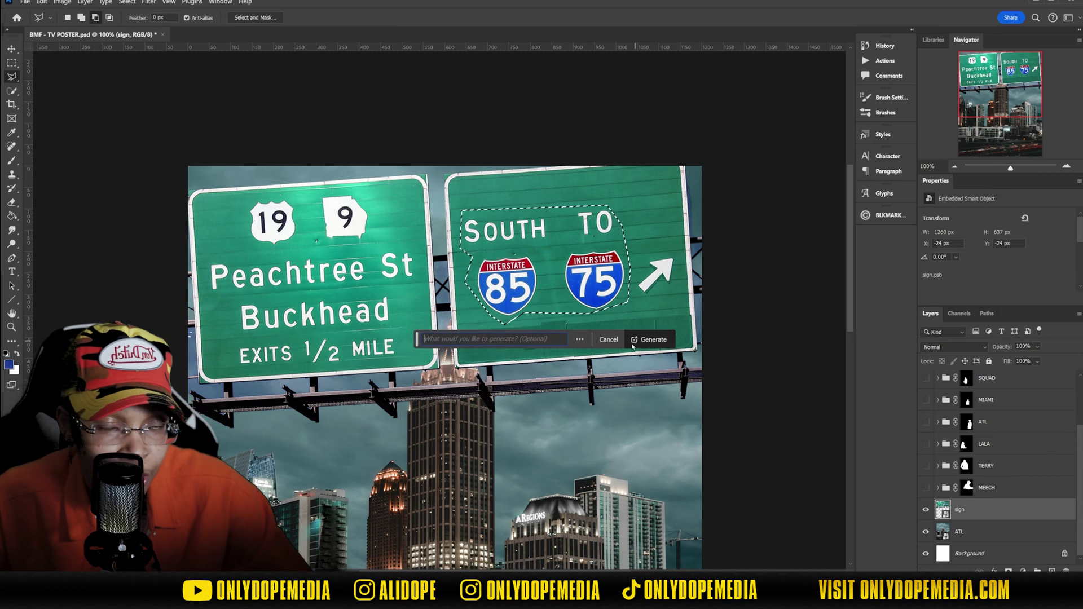
{"action": "left_click", "coordinate": [632, 340]}
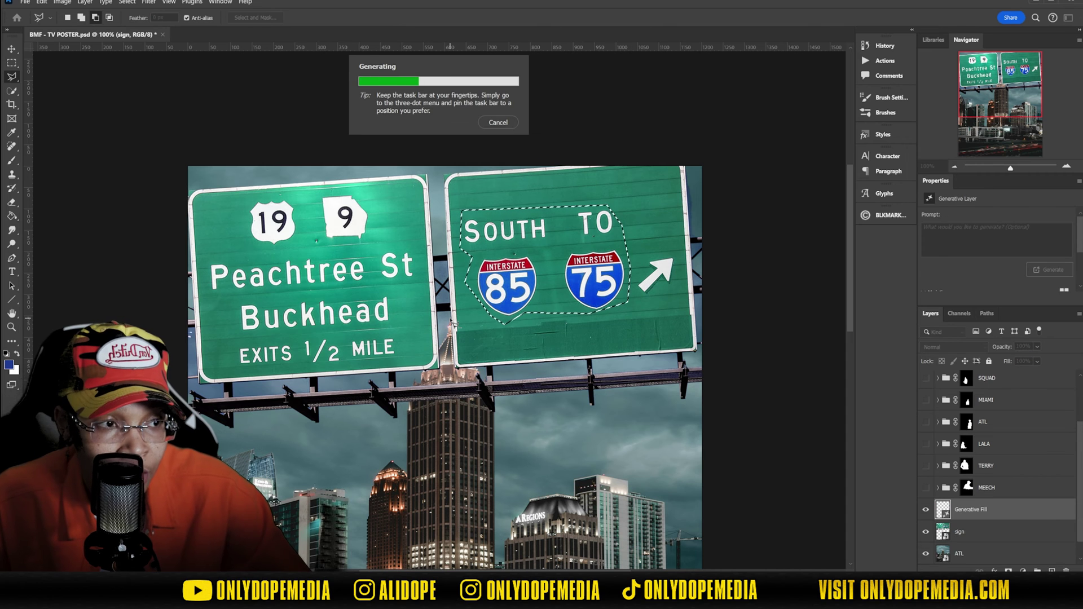
{"action": "left_click", "coordinate": [1017, 537], "text": "shift"}
{"action": "key", "text": "ctrl+g"}
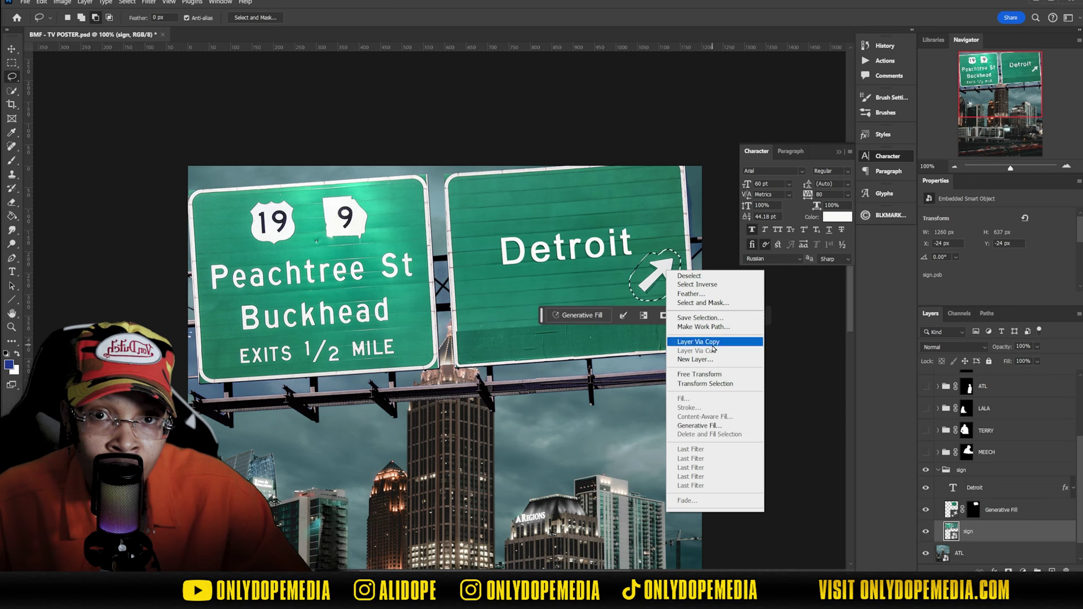
Step: Copy the white arrow to its own layer and move it to the center of the sign beneath the Detroit text
{"action": "left_click", "coordinate": [694, 346]}
{"action": "key", "text": "Return"}
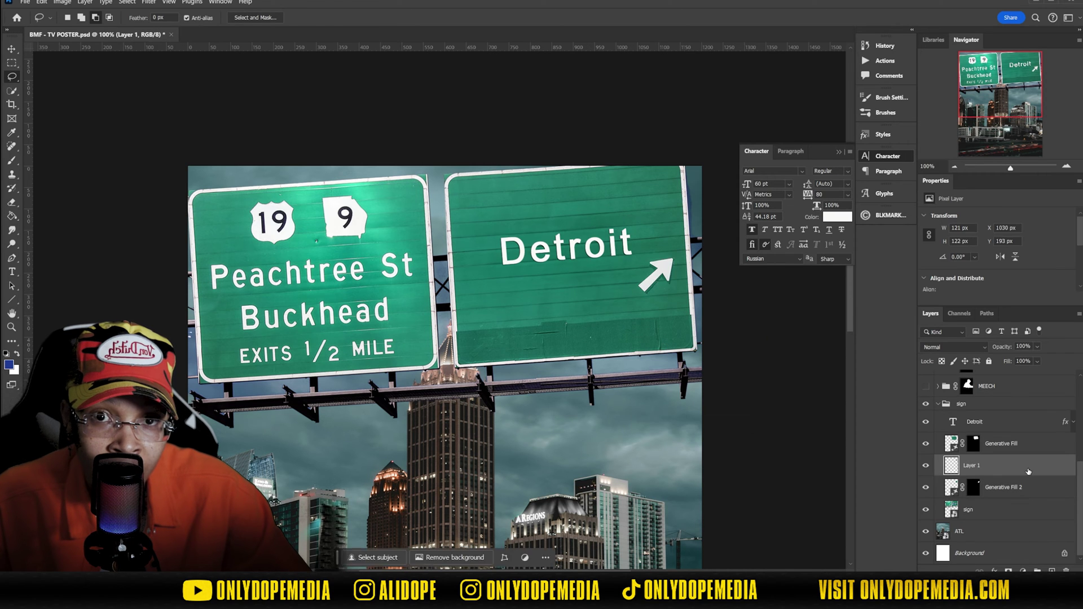
{"action": "key", "text": "ctrl+t"}
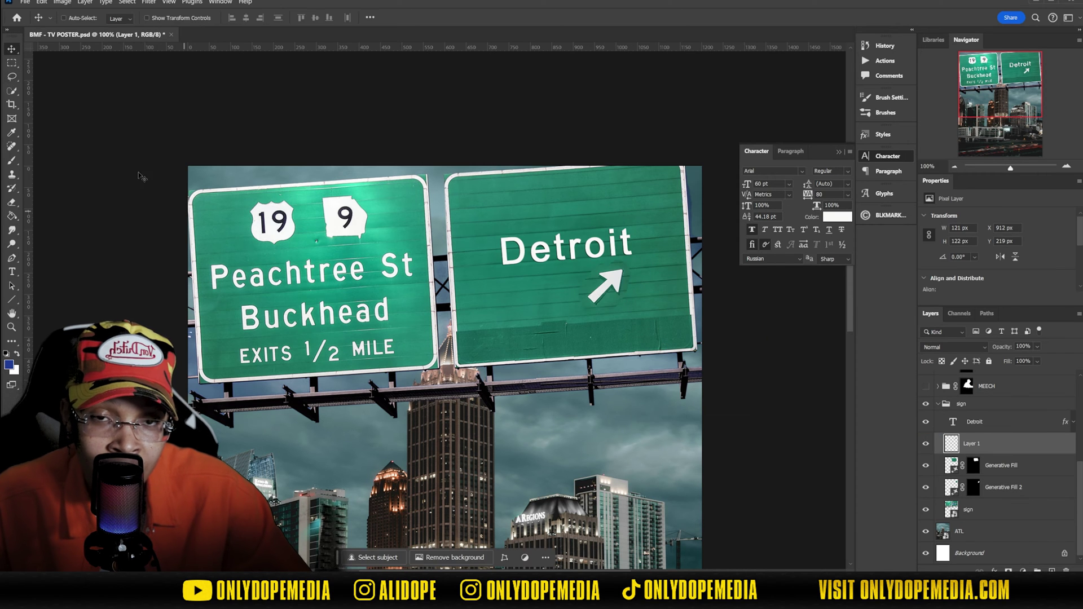
{"action": "left_click_drag", "start_coordinate": [518, 263], "coordinate": [620, 277]}
{"action": "right_click", "coordinate": [953, 444]}
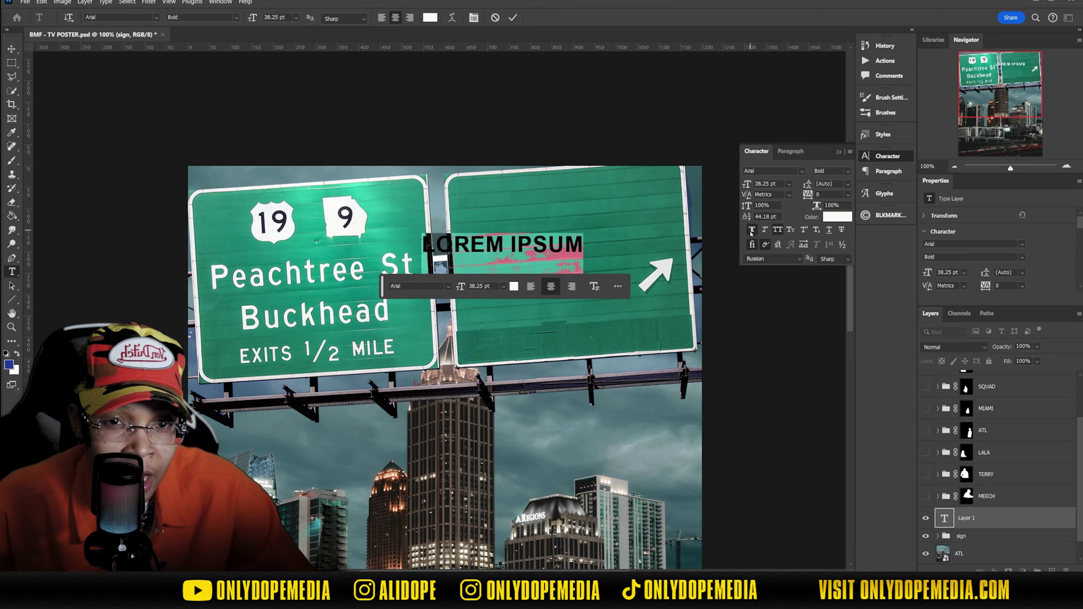
Step: Add the white text "Detroit" to the cleared sign, tilted to match it, and apply a black drop shadow at 100% opacity
{"action": "type", "text": "Detroit"}
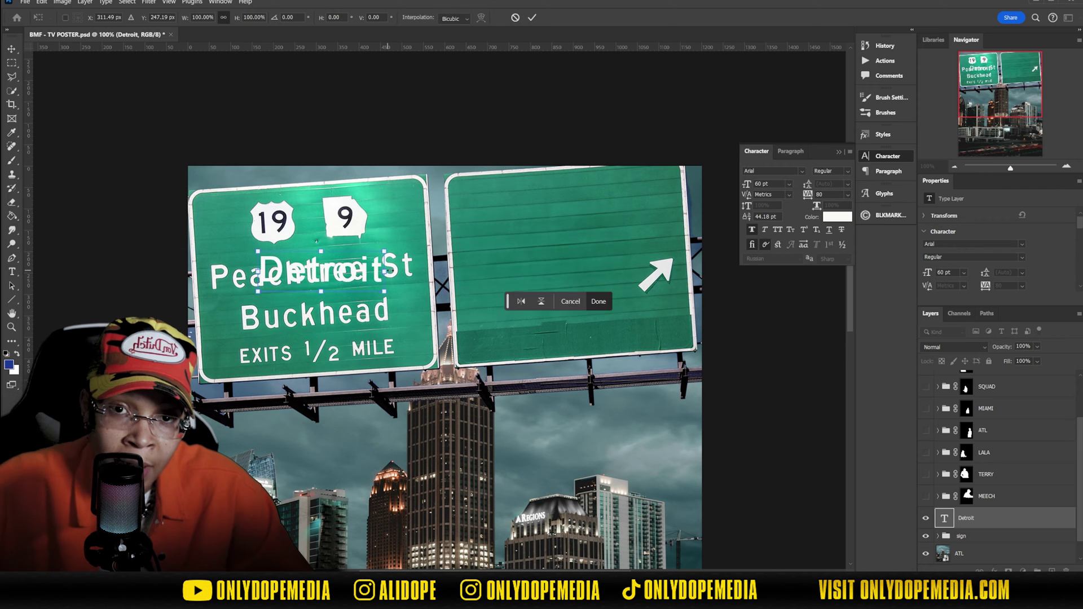
{"action": "left_click_drag", "start_coordinate": [294, 282], "coordinate": [215, 263]}
{"action": "left_click_drag", "start_coordinate": [239, 280], "coordinate": [571, 283]}
{"action": "left_click_drag", "start_coordinate": [530, 257], "coordinate": [525, 260]}
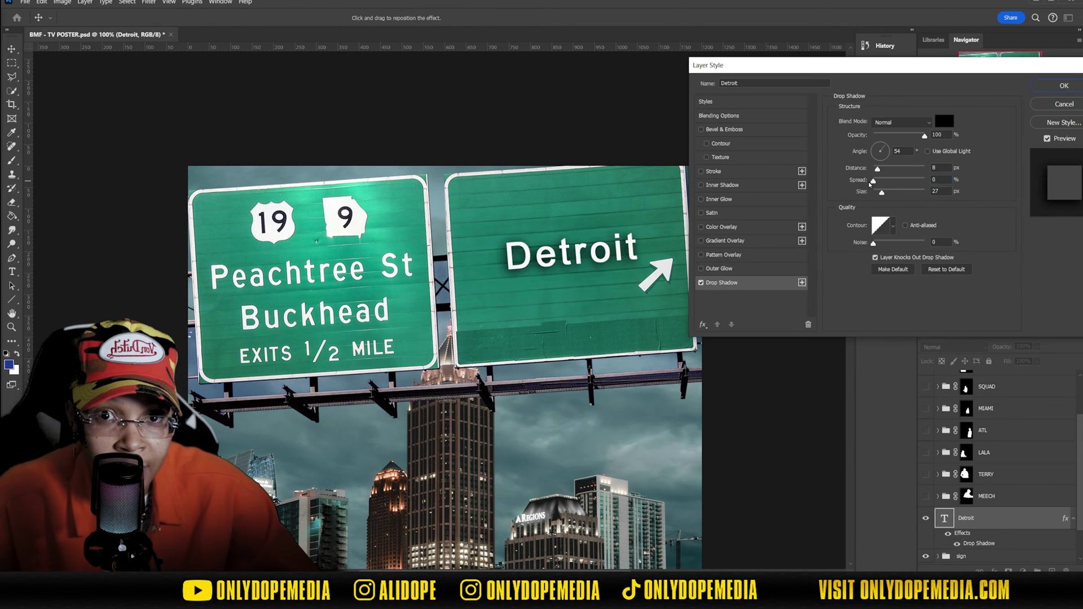
{"action": "key", "text": "Return"}
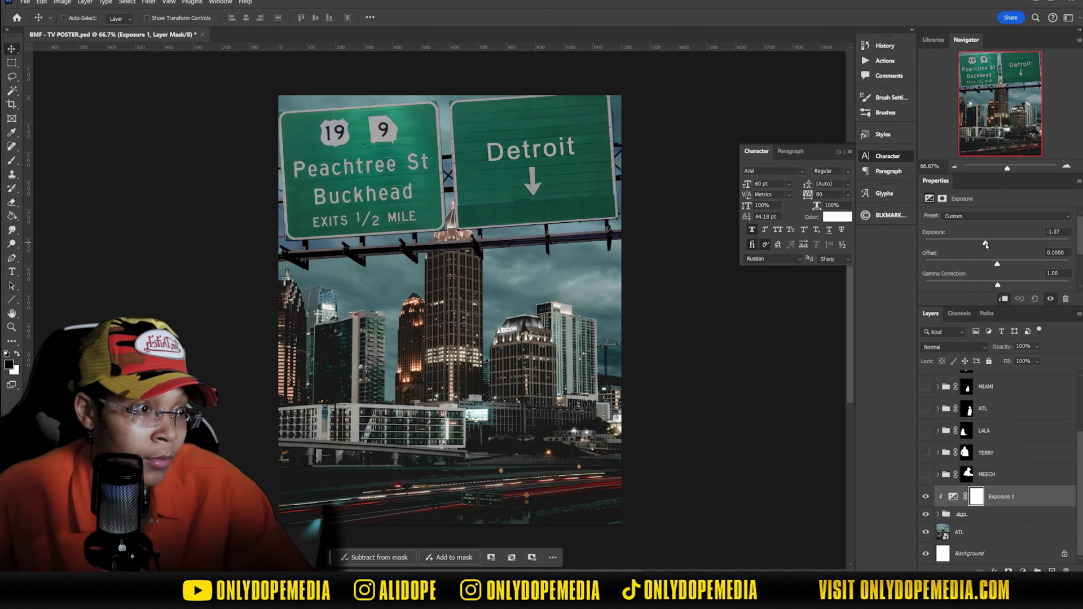
Step: Fine-tune the exposure and gamma correction of the Exposure adjustment clipped to the sign group
{"action": "left_click_drag", "start_coordinate": [997, 285], "coordinate": [1000, 285]}
{"action": "left_click_drag", "start_coordinate": [991, 243], "coordinate": [994, 245]}
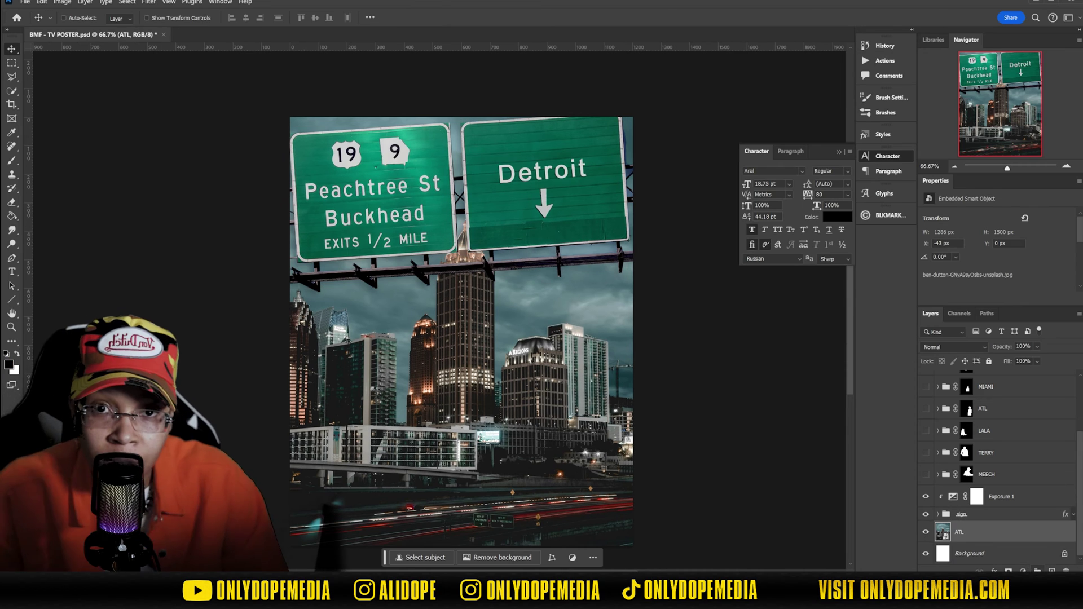
Step: Add a black-to-white Gradient Map above the ATL skyline and set its blend mode to Soft Light
{"action": "left_click", "coordinate": [1022, 571]}
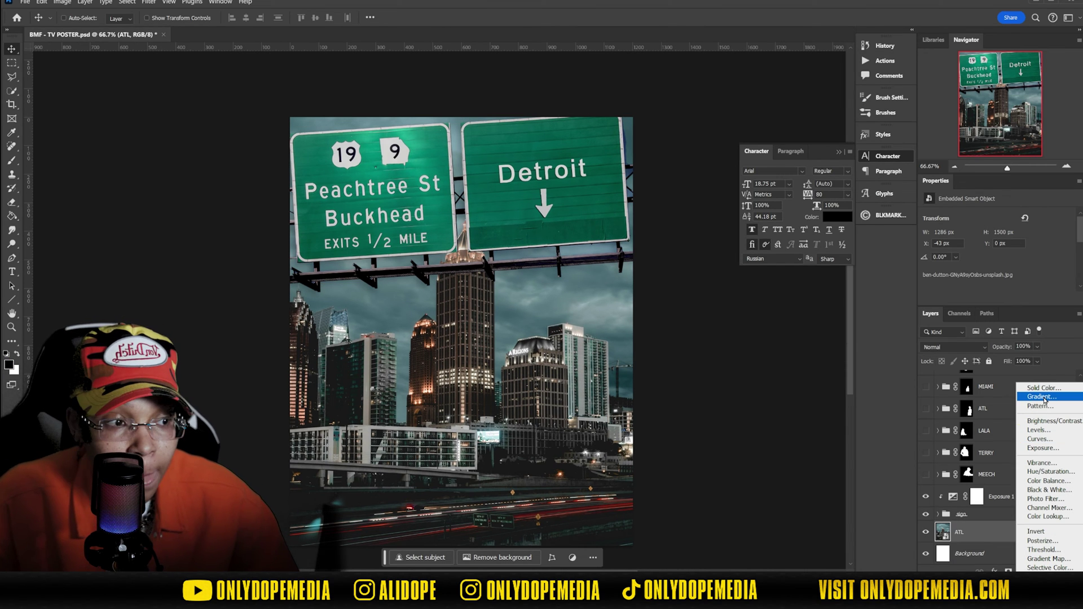
{"action": "left_click", "coordinate": [1049, 559]}
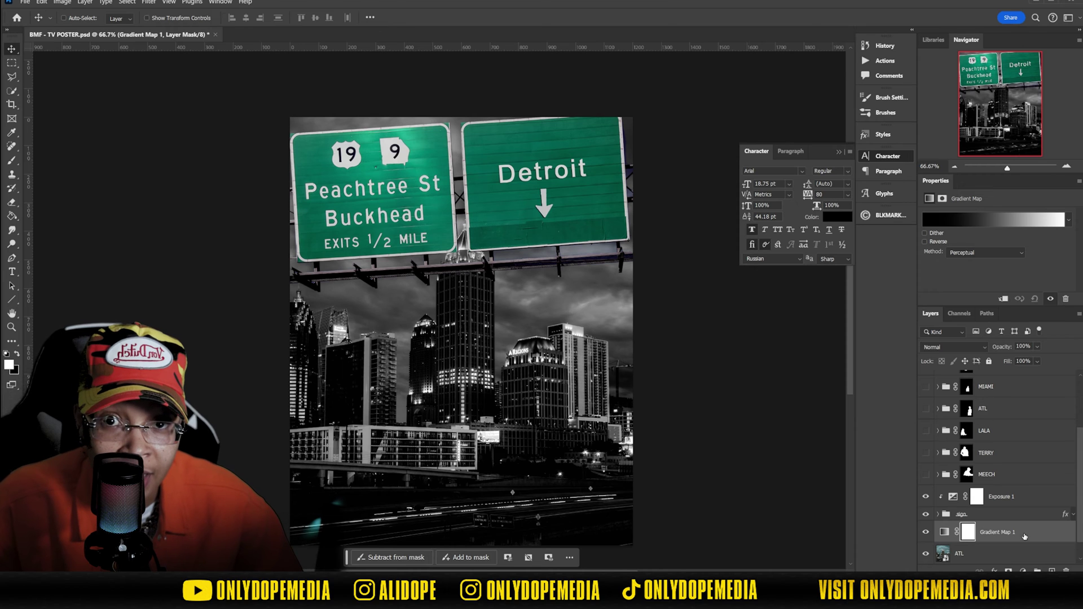
{"action": "scroll", "coordinate": [1032, 533], "scroll_direction": "down", "scroll_amount": 1}
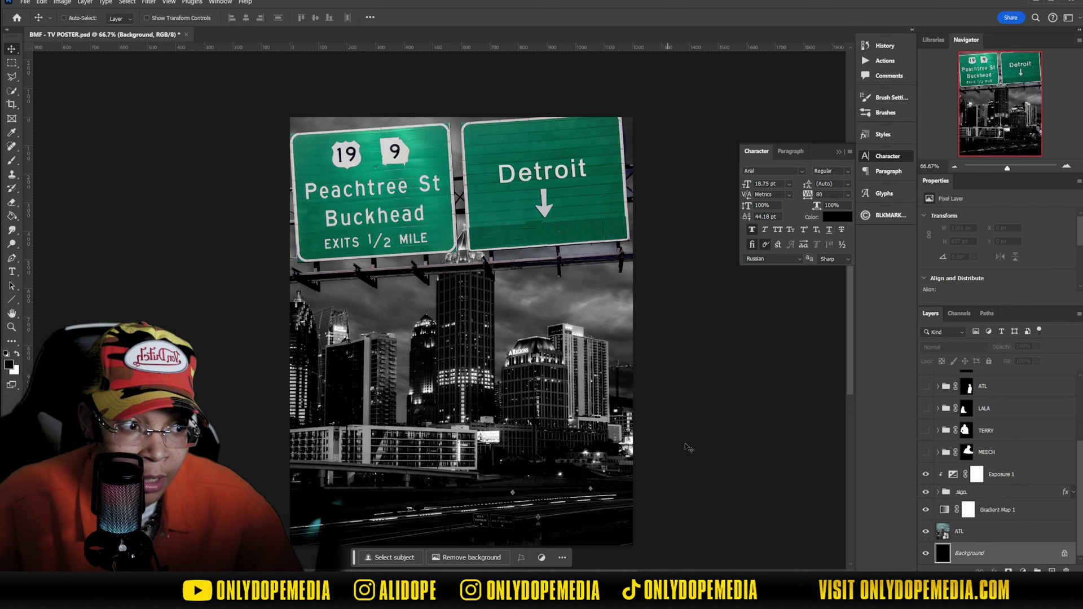
{"action": "left_click", "coordinate": [1030, 514]}
{"action": "left_click", "coordinate": [952, 346]}
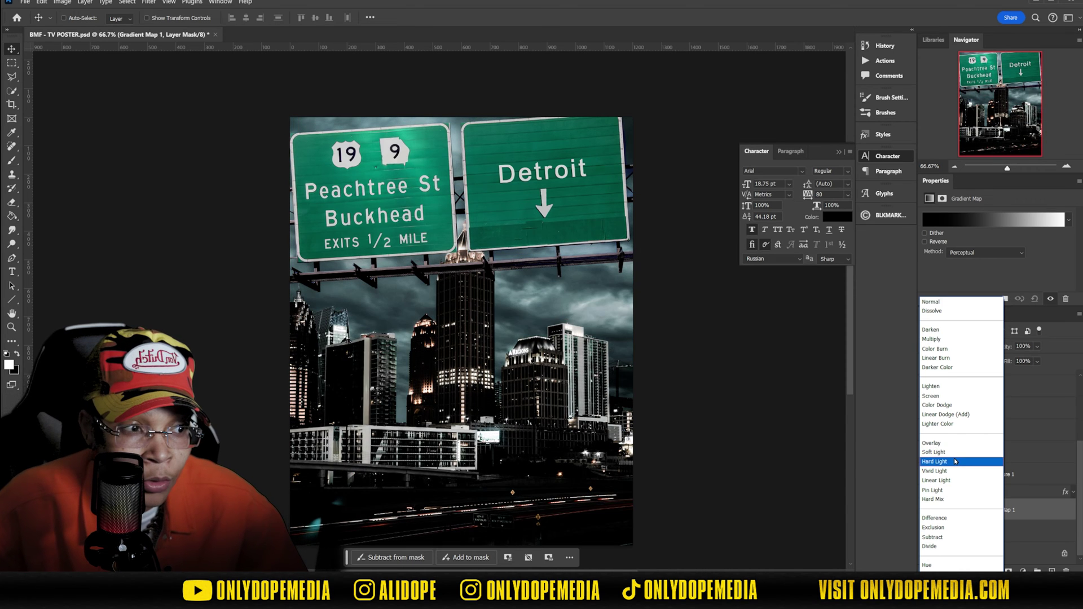
{"action": "left_click", "coordinate": [956, 454]}
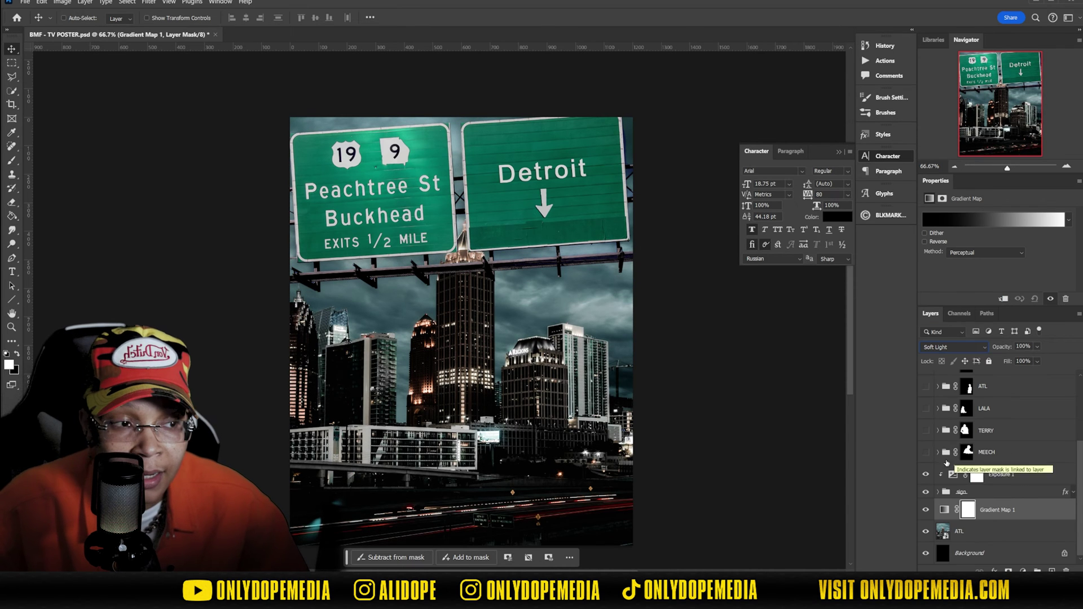
Step: Add a Hue/Saturation adjustment directly above the ATL skyline with saturation -41 and save the document
{"action": "left_click", "coordinate": [1030, 528]}
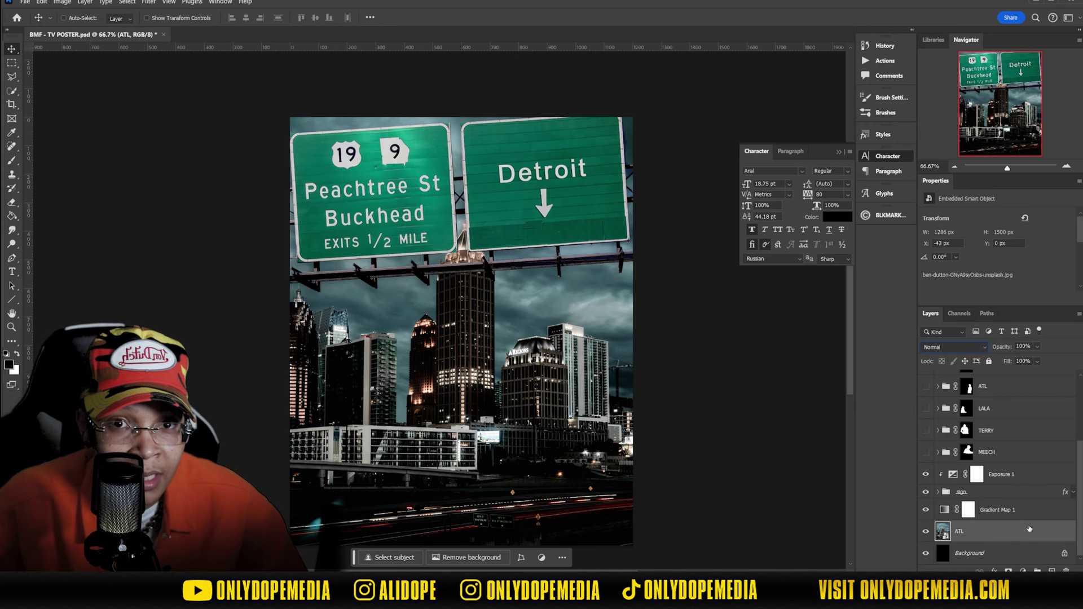
{"action": "left_click", "coordinate": [1019, 568]}
{"action": "left_click", "coordinate": [1032, 471]}
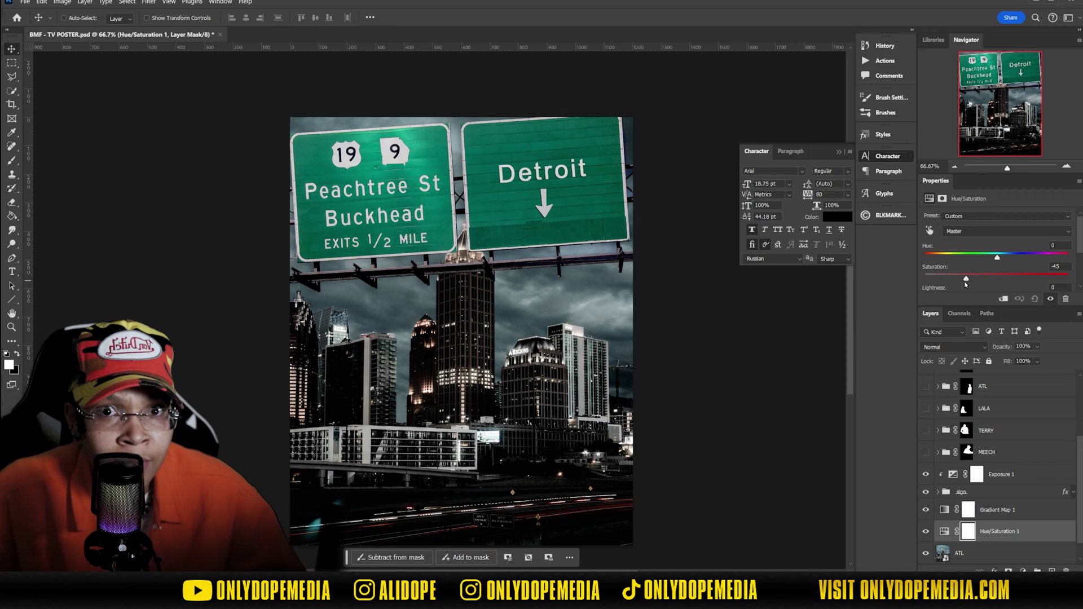
{"action": "key", "text": "ctrl+s"}
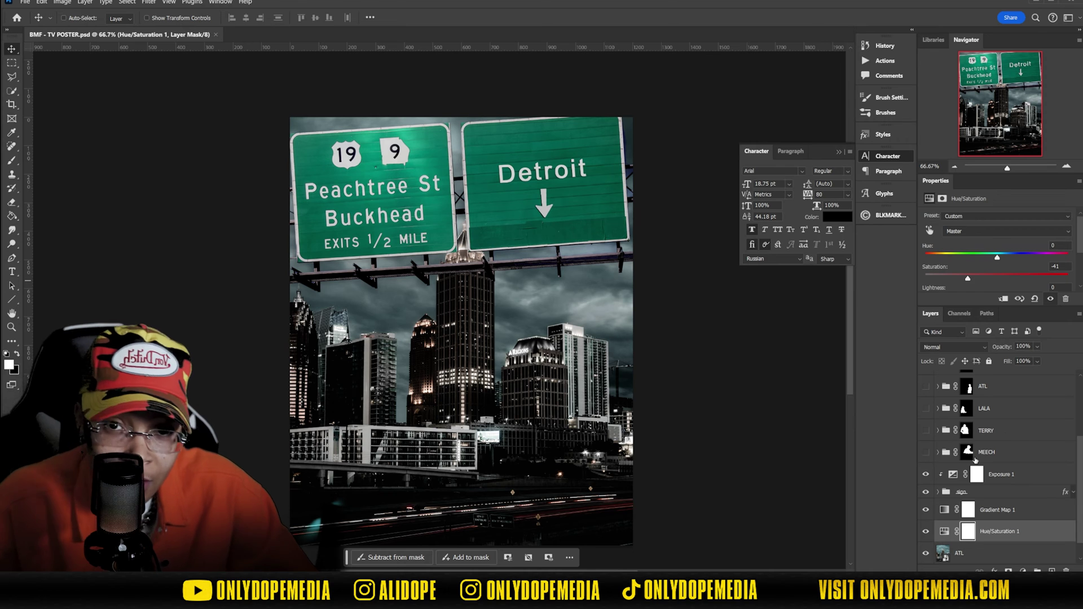
Step: Open the image layer inside the MEECH group in the Camera Raw filter
{"action": "scroll", "coordinate": [1007, 445], "scroll_direction": "down", "scroll_amount": 1}
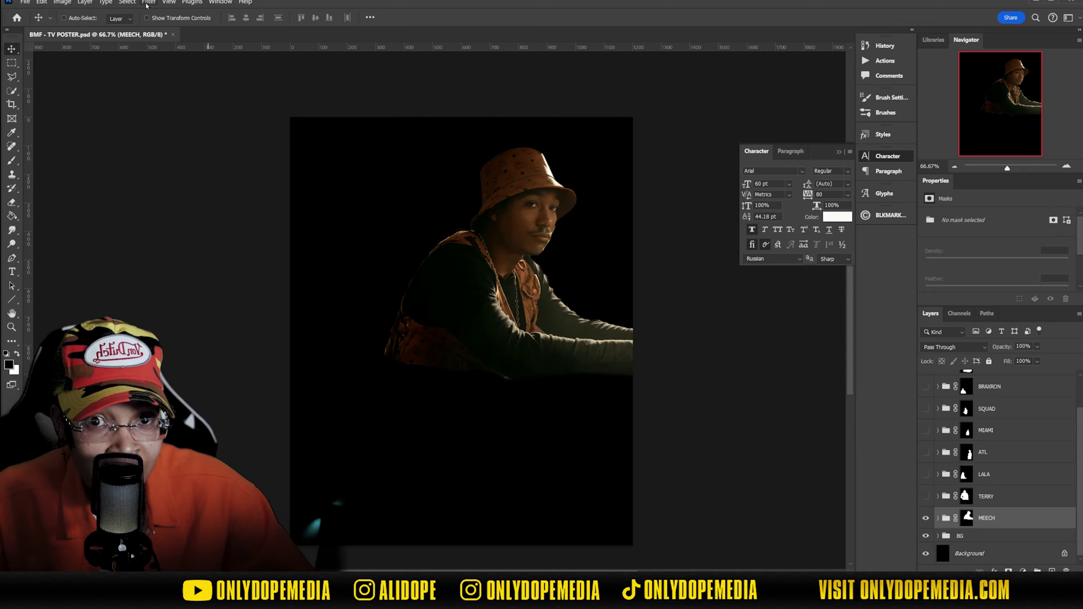
{"action": "left_click", "coordinate": [148, 2]}
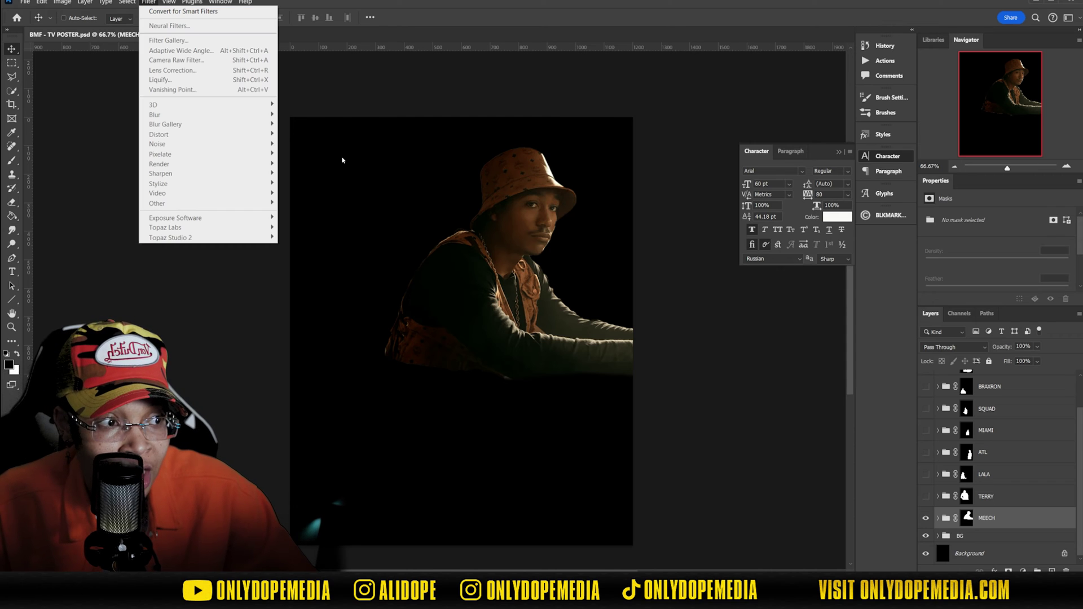
{"action": "left_click", "coordinate": [938, 518]}
{"action": "left_click", "coordinate": [938, 518]}
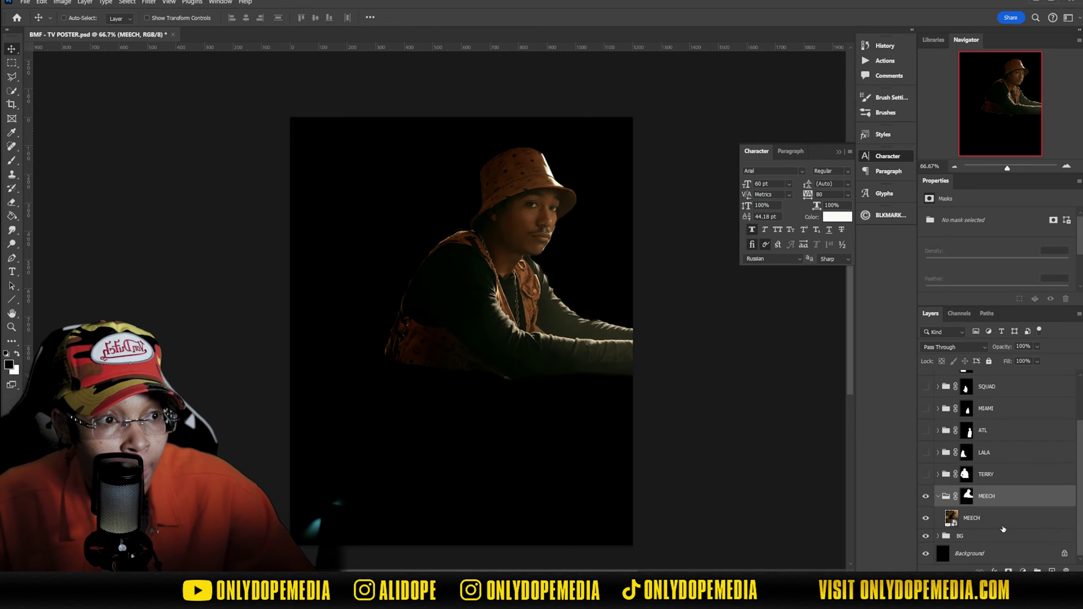
{"action": "left_click", "coordinate": [989, 518]}
{"action": "left_click", "coordinate": [149, 2]}
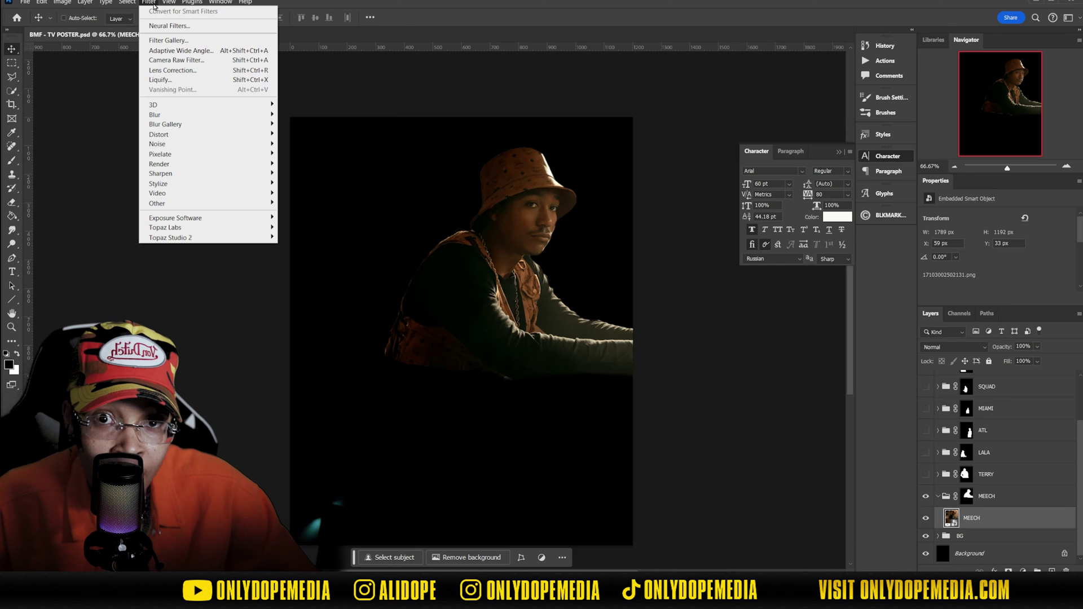
{"action": "left_click", "coordinate": [181, 60]}
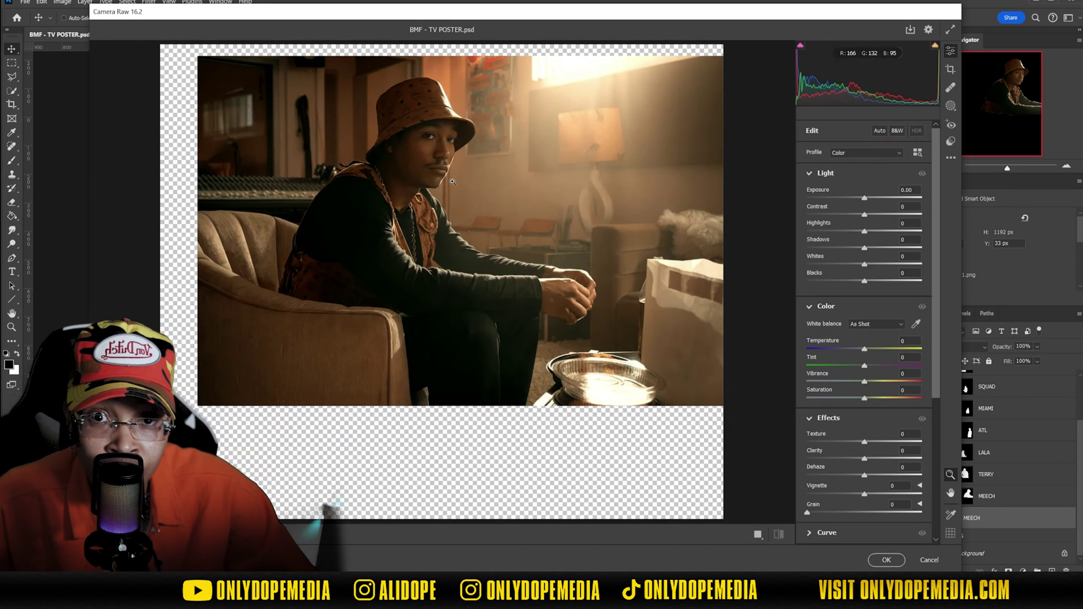
Step: Raise exposure, set texture +43, clarity +45 and sharpening 34, add slight noise reduction, reduce dehaze slightly, and apply the Camera Raw filter
{"action": "left_click", "coordinate": [453, 182]}
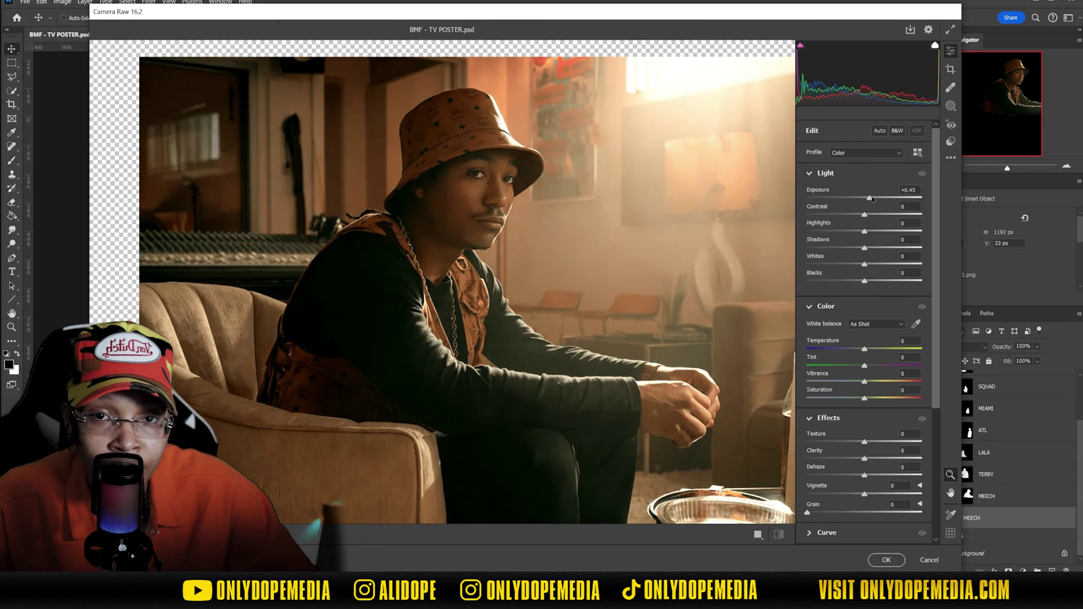
{"action": "scroll", "coordinate": [868, 371], "scroll_direction": "down", "scroll_amount": 3}
{"action": "left_click_drag", "start_coordinate": [871, 334], "coordinate": [889, 314]}
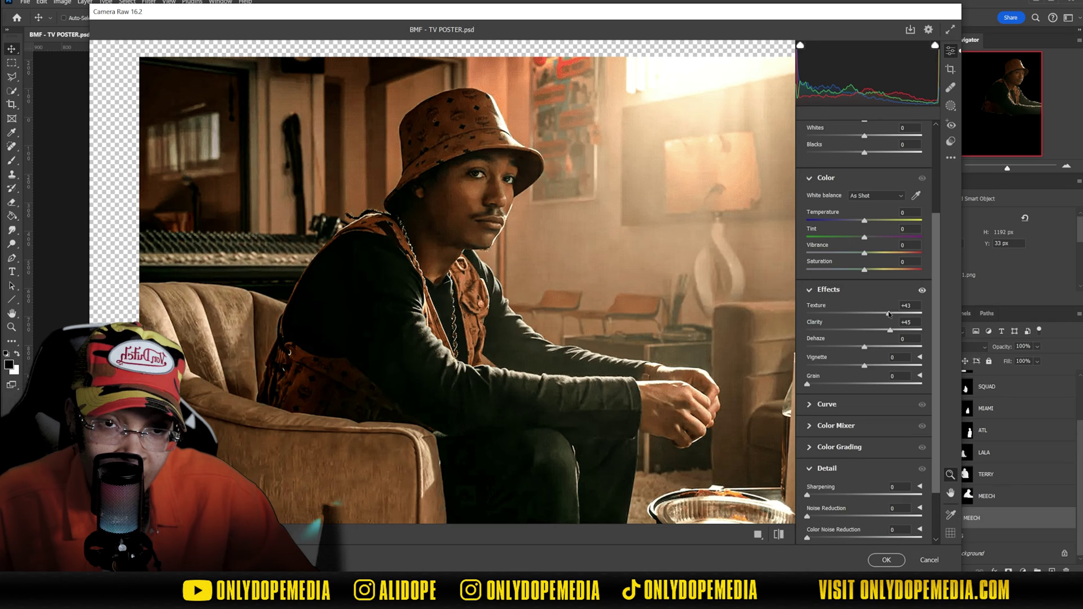
{"action": "scroll", "coordinate": [829, 455], "scroll_direction": "down", "scroll_amount": 2}
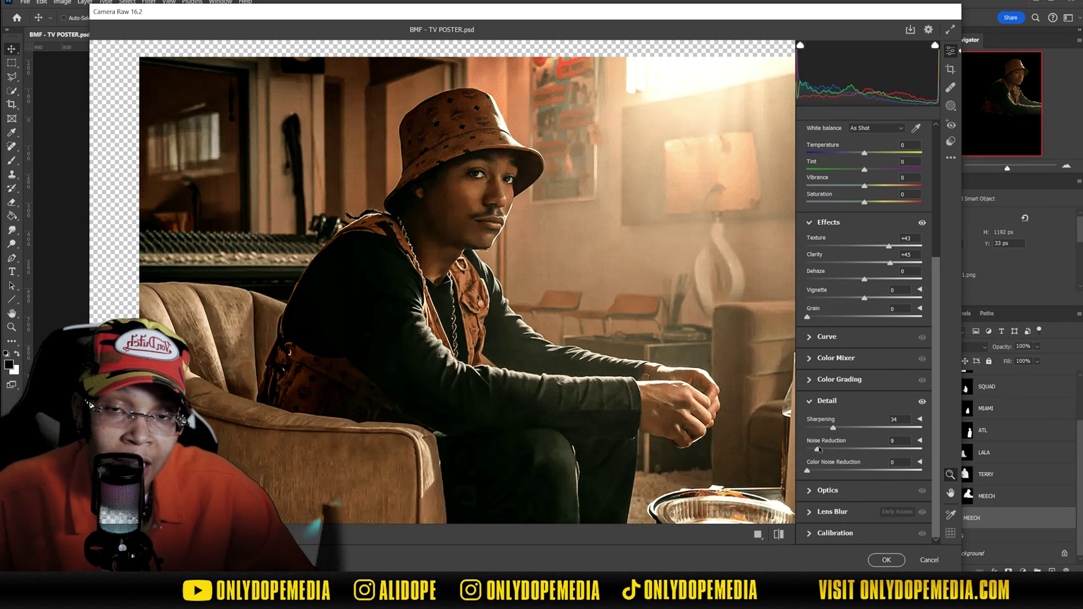
{"action": "left_click_drag", "start_coordinate": [865, 278], "coordinate": [862, 281]}
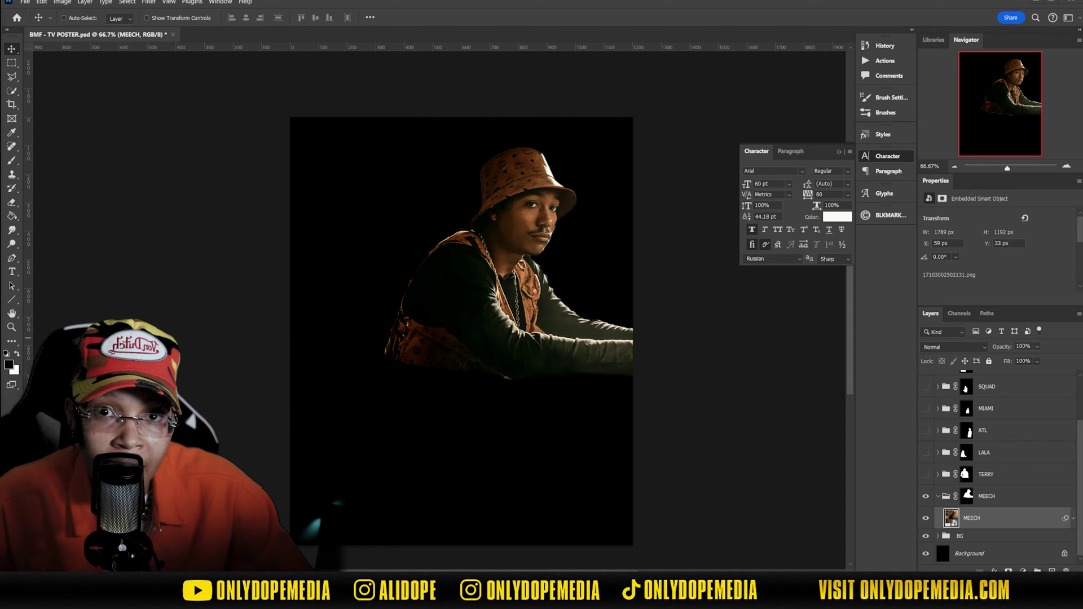
Step: Add a new layer above the MEECH image, fill it with 50% gray, and set its blend mode to Overlay
{"action": "left_click", "coordinate": [1051, 569]}
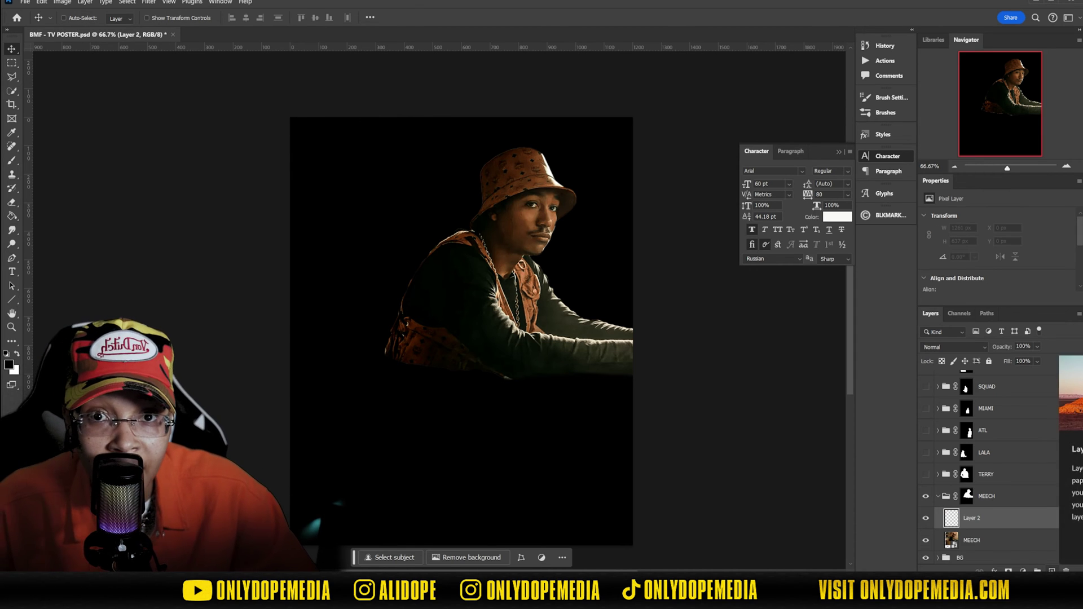
{"action": "key", "text": "shift+F5"}
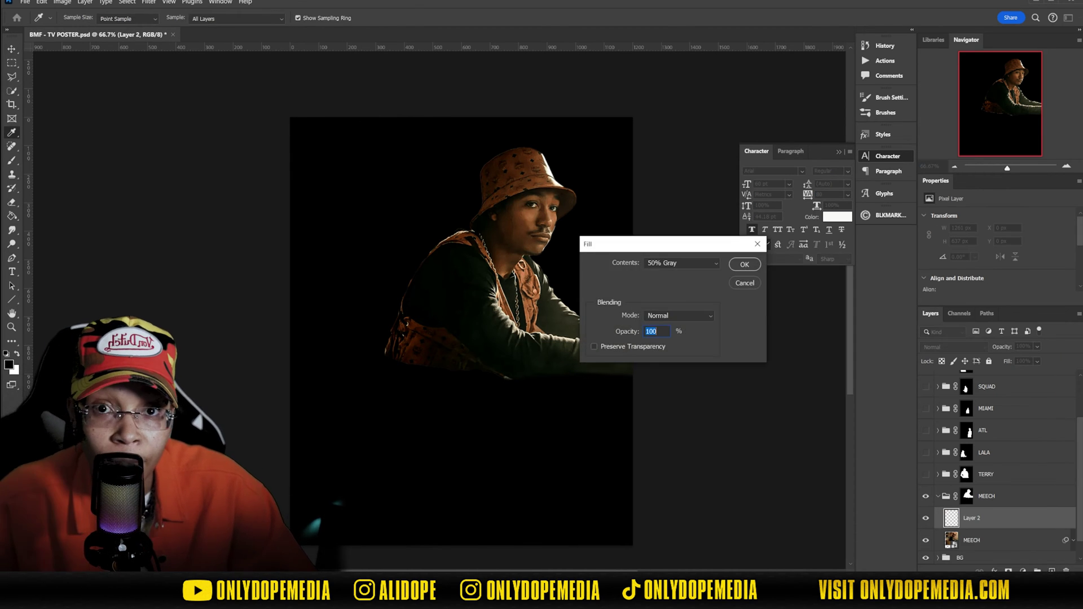
{"action": "left_click", "coordinate": [689, 317]}
{"action": "left_click", "coordinate": [752, 316]}
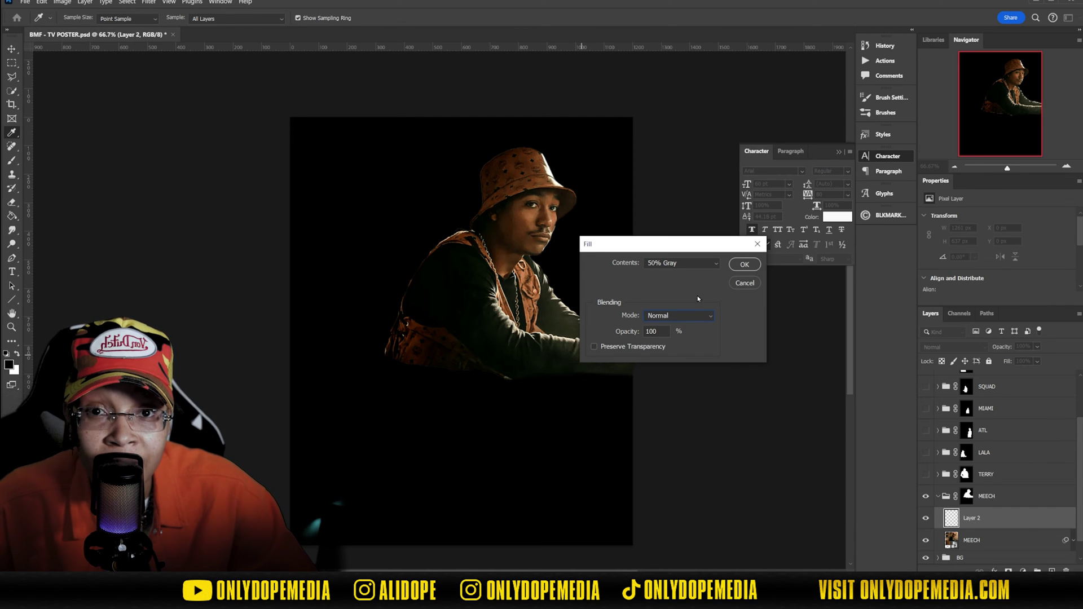
{"action": "left_click", "coordinate": [744, 264]}
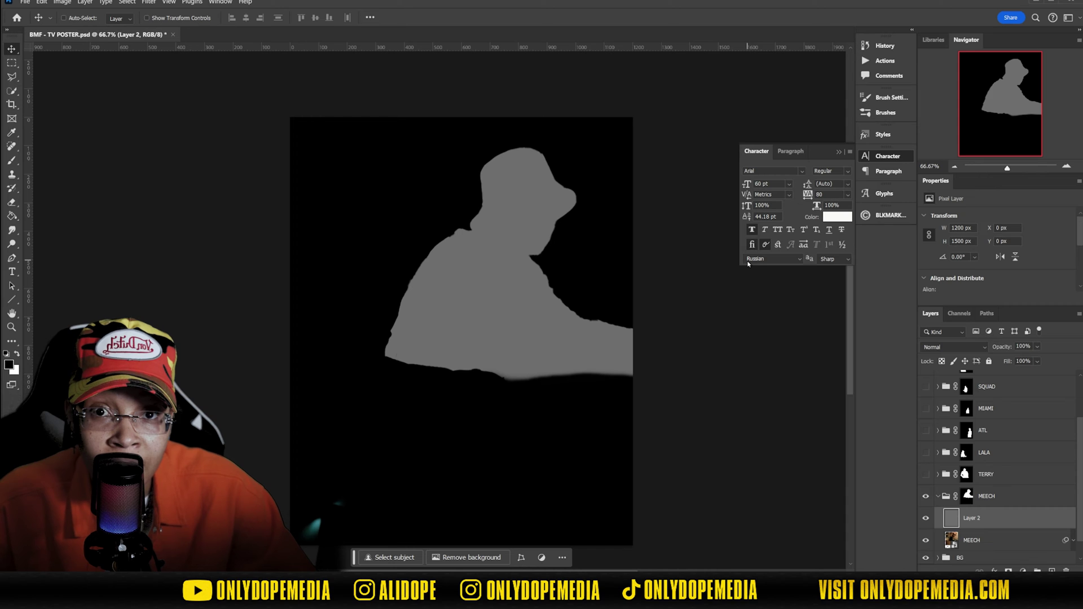
{"action": "left_click", "coordinate": [954, 348]}
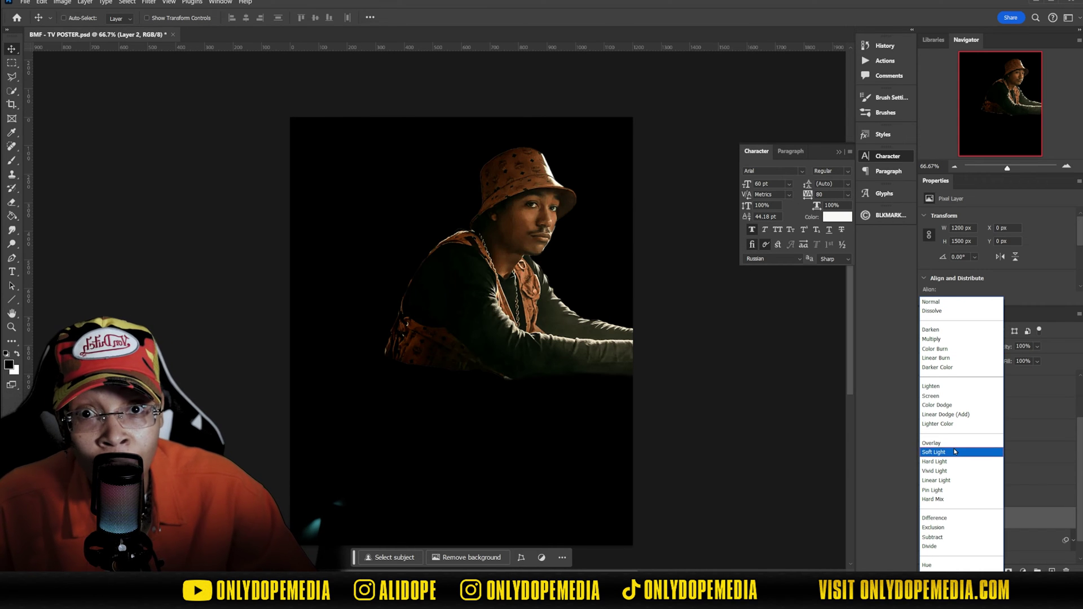
{"action": "left_click", "coordinate": [931, 443]}
Step: Burn the shadows of Meech's face and neck on the gray layer at 25% exposure
{"action": "key", "text": "ctrl+1"}
{"action": "left_click", "coordinate": [12, 244]}
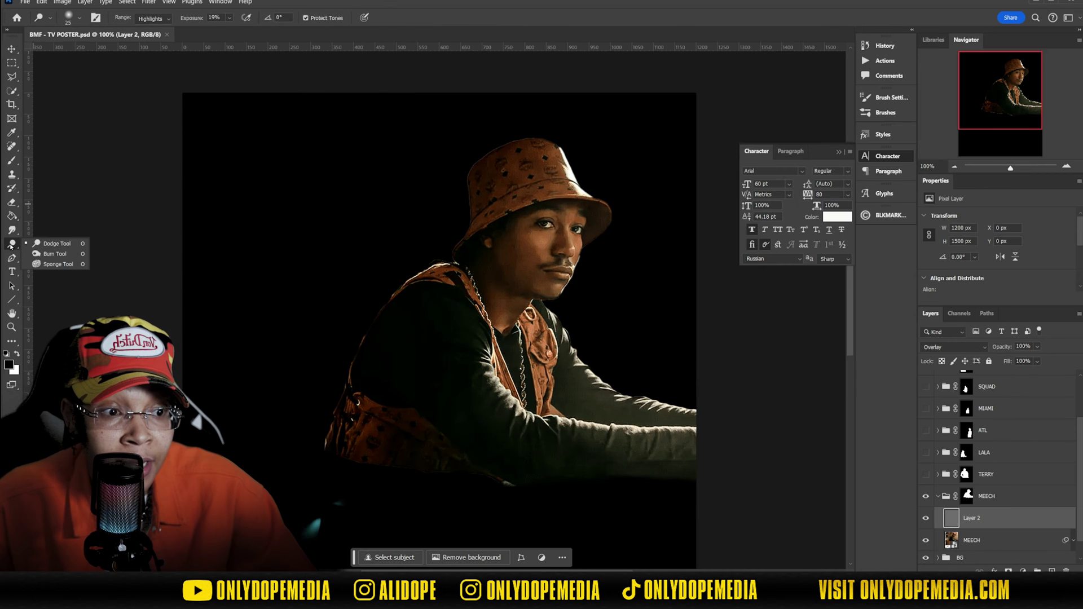
{"action": "left_click", "coordinate": [53, 254]}
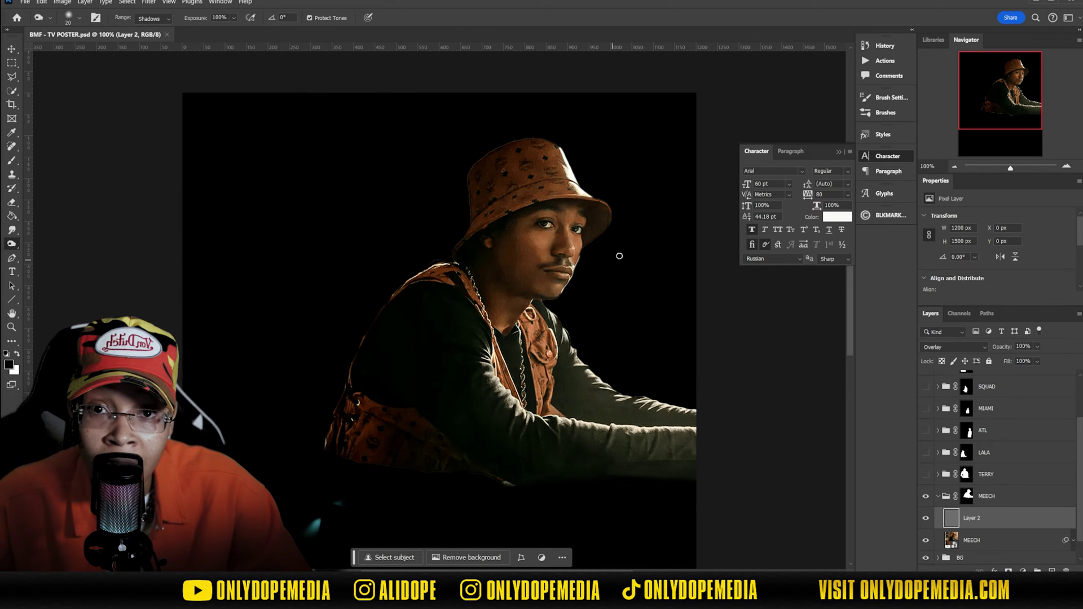
{"action": "key", "text": "ctrl+plus"}
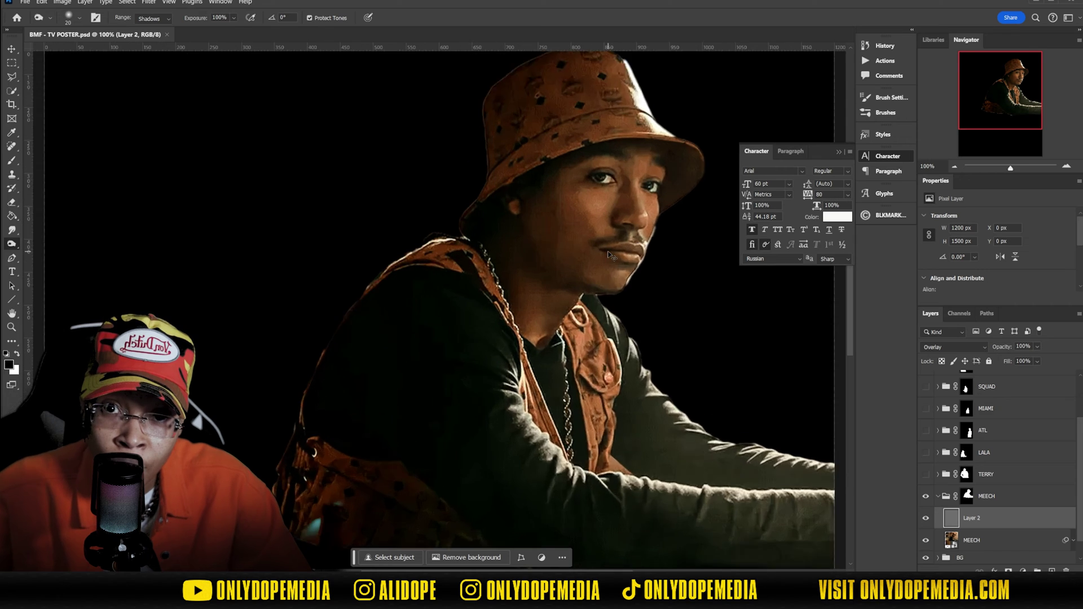
{"action": "mouse_move", "coordinate": [636, 209]}
{"action": "left_mouse_down"}
{"action": "mouse_move", "coordinate": [600, 248]}
{"action": "mouse_move", "coordinate": [575, 322]}
{"action": "left_mouse_up"}
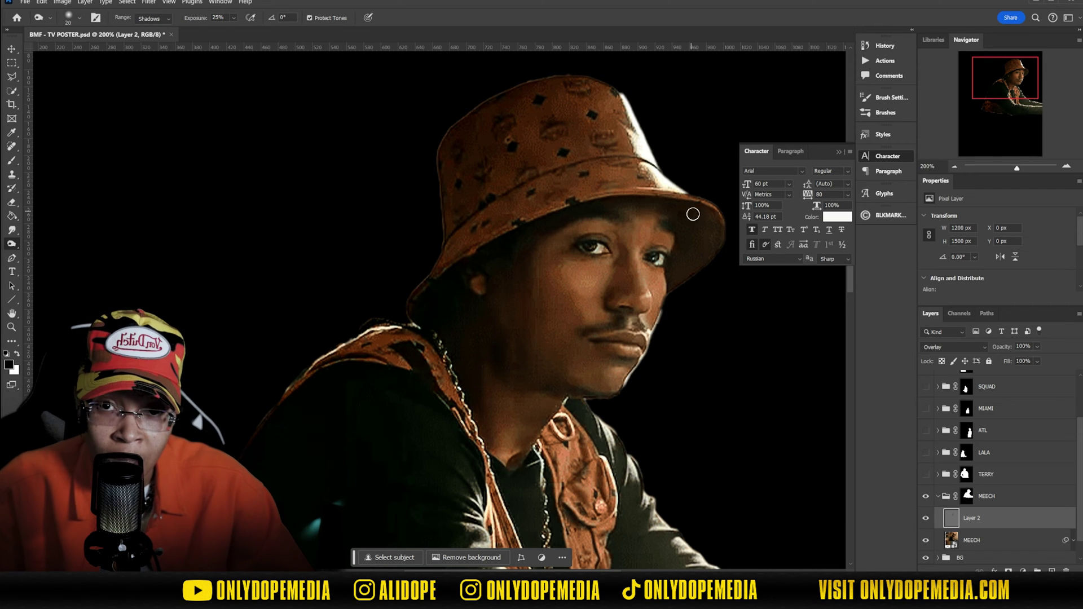
{"action": "scroll", "coordinate": [704, 206], "scroll_direction": "down", "scroll_amount": 3}
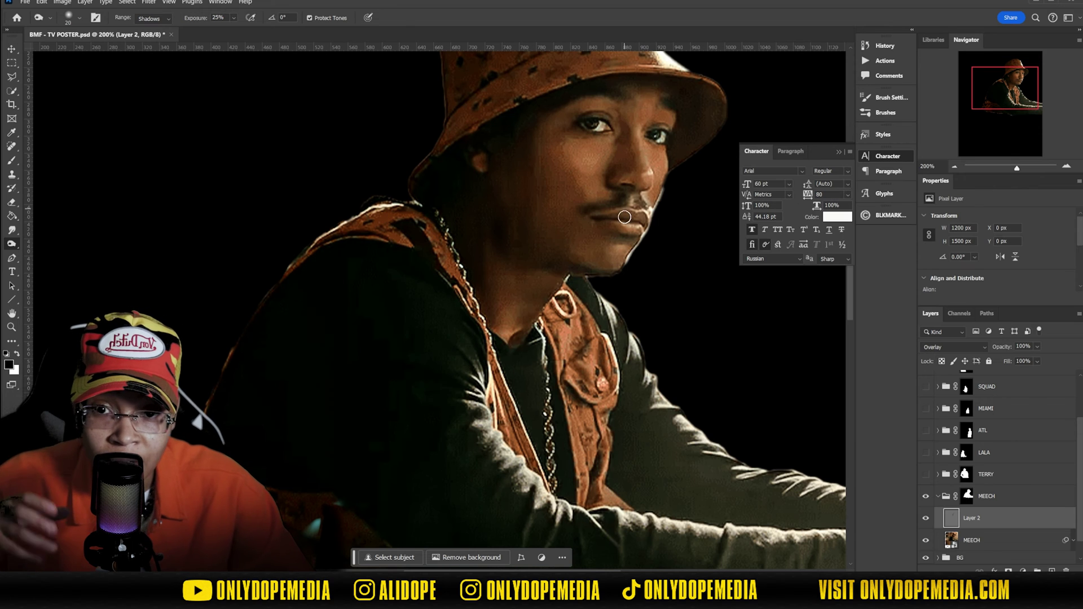
Step: Raise the Burn exposure to 35% and darken the shadows of Meech's vest, shirt and sleeve
{"action": "mouse_move", "coordinate": [195, 18]}
{"action": "left_mouse_down"}
{"action": "mouse_move", "coordinate": [210, 21]}
{"action": "mouse_move", "coordinate": [199, 20]}
{"action": "left_mouse_up"}
{"action": "mouse_move", "coordinate": [629, 345]}
{"action": "left_mouse_down"}
{"action": "mouse_move", "coordinate": [695, 433]}
{"action": "mouse_move", "coordinate": [740, 466]}
{"action": "left_mouse_up"}
{"action": "mouse_move", "coordinate": [596, 300]}
{"action": "left_mouse_down"}
{"action": "mouse_move", "coordinate": [610, 339]}
{"action": "mouse_move", "coordinate": [606, 467]}
{"action": "left_mouse_up"}
{"action": "left_click_drag", "start_coordinate": [560, 325], "coordinate": [577, 377]}
{"action": "mouse_move", "coordinate": [596, 411]}
{"action": "left_mouse_down"}
{"action": "mouse_move", "coordinate": [583, 502]}
{"action": "mouse_move", "coordinate": [472, 391]}
{"action": "left_mouse_up"}
Step: Dodge Meech's cheek at 19% exposure with a size 35 brush, working on the highlights and switching to midtones
{"action": "scroll", "coordinate": [54, 280], "scroll_direction": "up", "scroll_amount": 3}
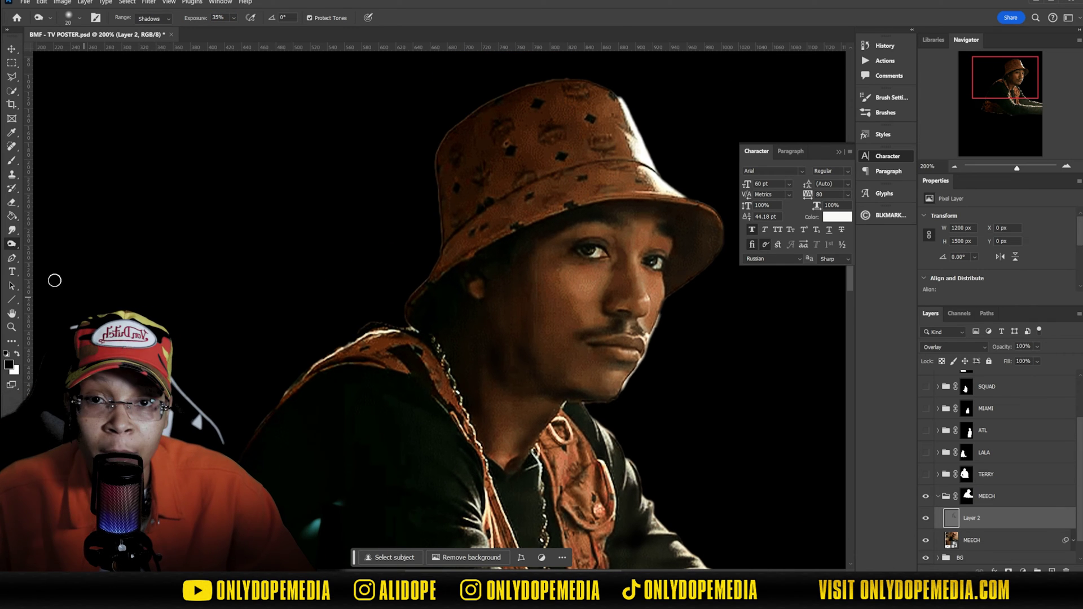
{"action": "left_click", "coordinate": [12, 244]}
{"action": "left_click", "coordinate": [45, 244]}
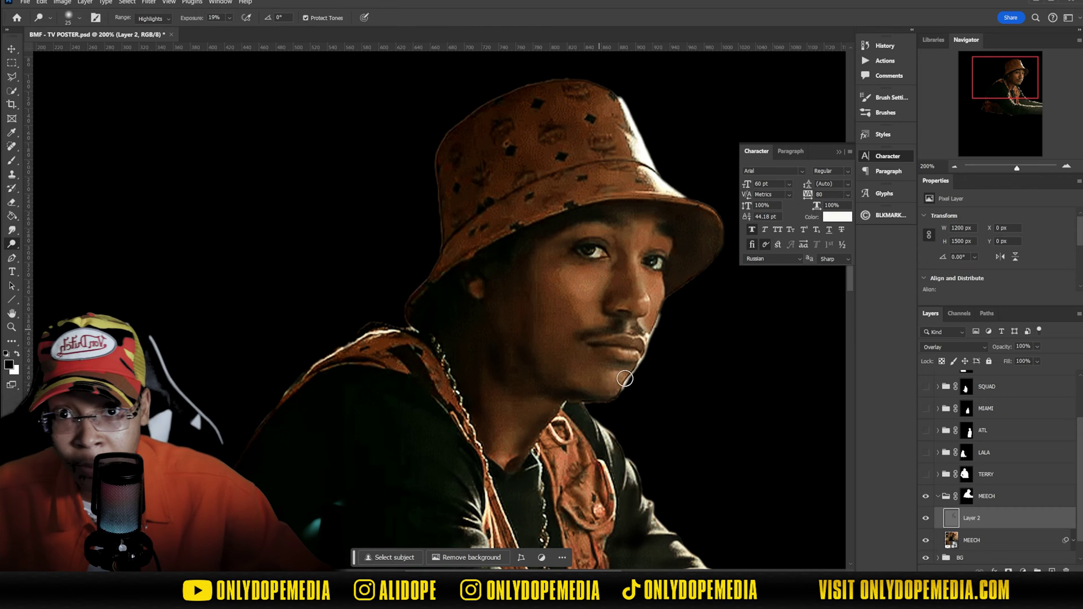
{"action": "mouse_move", "coordinate": [604, 273]}
{"action": "left_mouse_down"}
{"action": "mouse_move", "coordinate": [549, 293]}
{"action": "mouse_move", "coordinate": [584, 278]}
{"action": "mouse_move", "coordinate": [535, 274]}
{"action": "mouse_move", "coordinate": [595, 278]}
{"action": "mouse_move", "coordinate": [539, 264]}
{"action": "mouse_move", "coordinate": [575, 272]}
{"action": "mouse_move", "coordinate": [531, 249]}
{"action": "mouse_move", "coordinate": [591, 287]}
{"action": "mouse_move", "coordinate": [566, 325]}
{"action": "mouse_move", "coordinate": [595, 296]}
{"action": "mouse_move", "coordinate": [540, 341]}
{"action": "mouse_move", "coordinate": [561, 297]}
{"action": "mouse_move", "coordinate": [550, 312]}
{"action": "mouse_move", "coordinate": [560, 297]}
{"action": "mouse_move", "coordinate": [528, 298]}
{"action": "mouse_move", "coordinate": [551, 279]}
{"action": "mouse_move", "coordinate": [530, 288]}
{"action": "mouse_move", "coordinate": [561, 339]}
{"action": "mouse_move", "coordinate": [573, 331]}
{"action": "mouse_move", "coordinate": [532, 251]}
{"action": "mouse_move", "coordinate": [563, 272]}
{"action": "mouse_move", "coordinate": [581, 319]}
{"action": "left_mouse_up"}
{"action": "key", "text": "bracketright"}
{"action": "key", "text": "bracketright"}
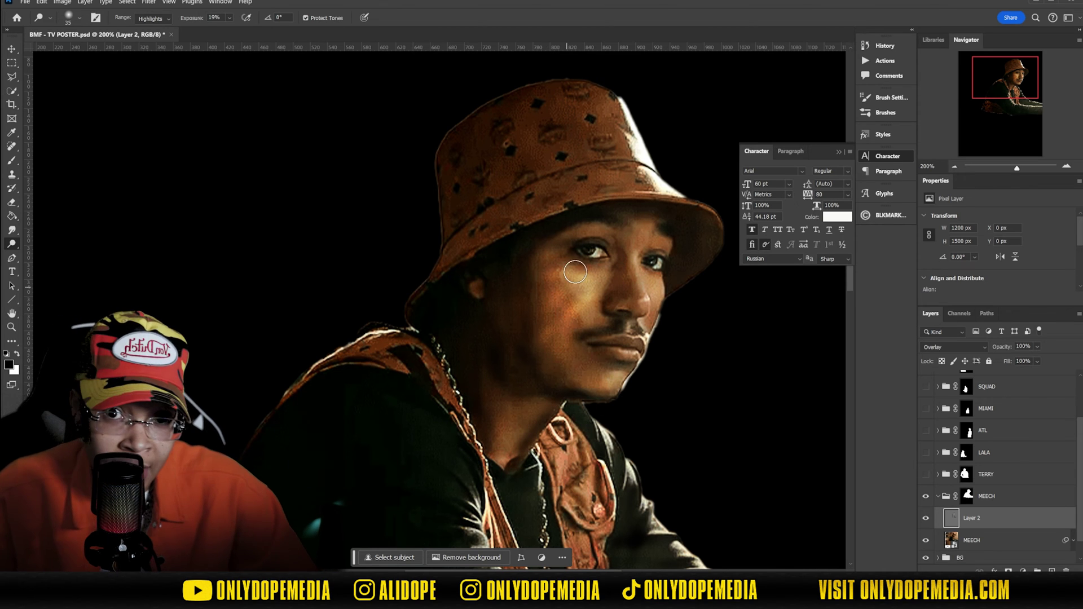
{"action": "key", "text": "alt+shift+m"}
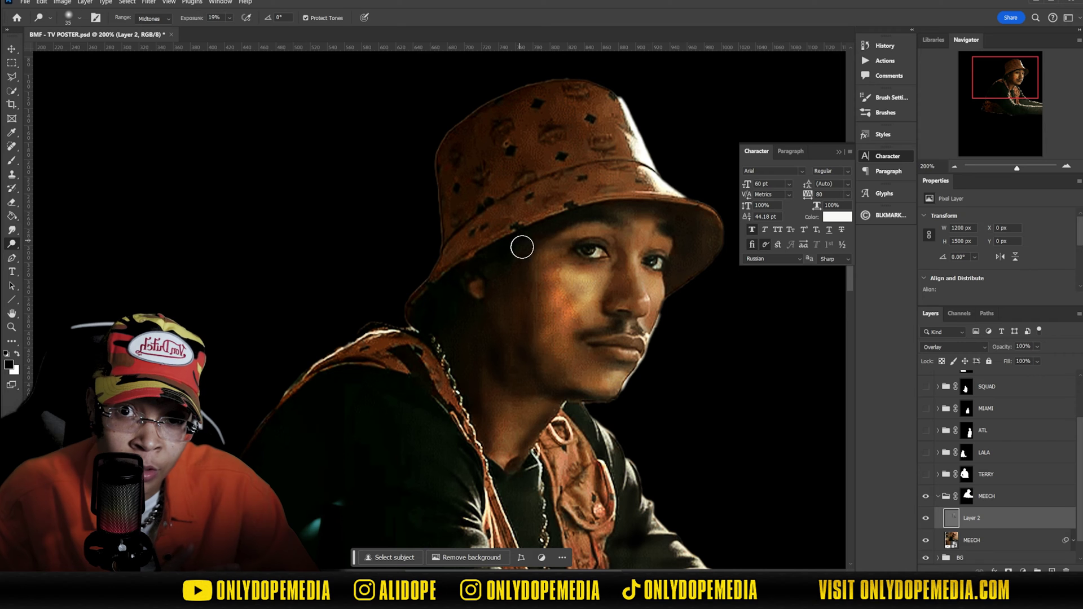
Step: Soften the dodging on Meech's cheek with the Eraser at reduced strength
{"action": "key", "text": "e"}
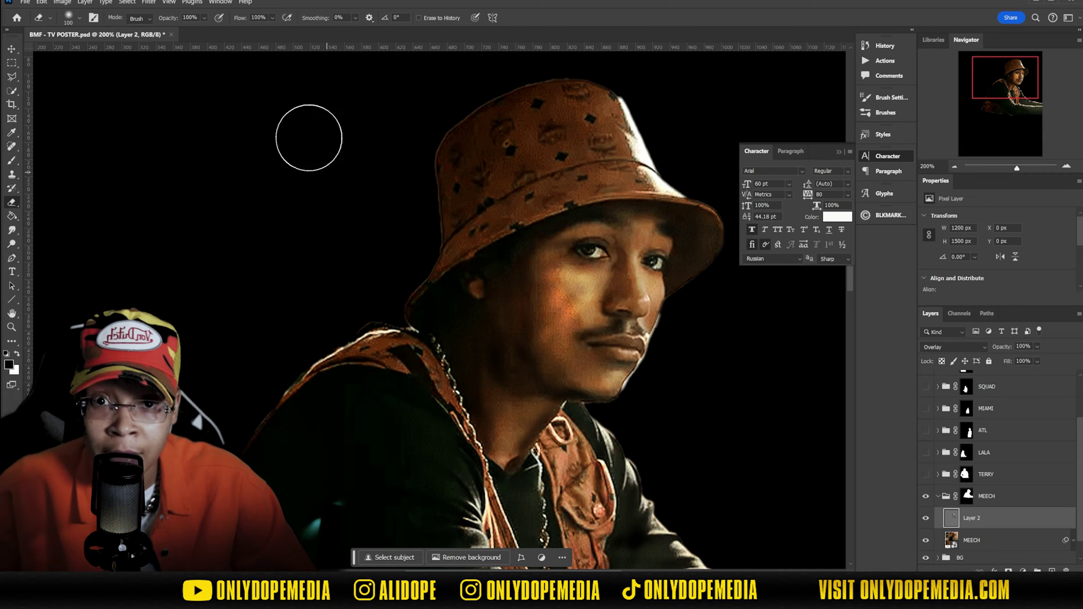
{"action": "key", "text": "shift+1"}
{"action": "key", "text": "shift+9"}
{"action": "left_click_drag", "start_coordinate": [564, 290], "coordinate": [576, 307]}
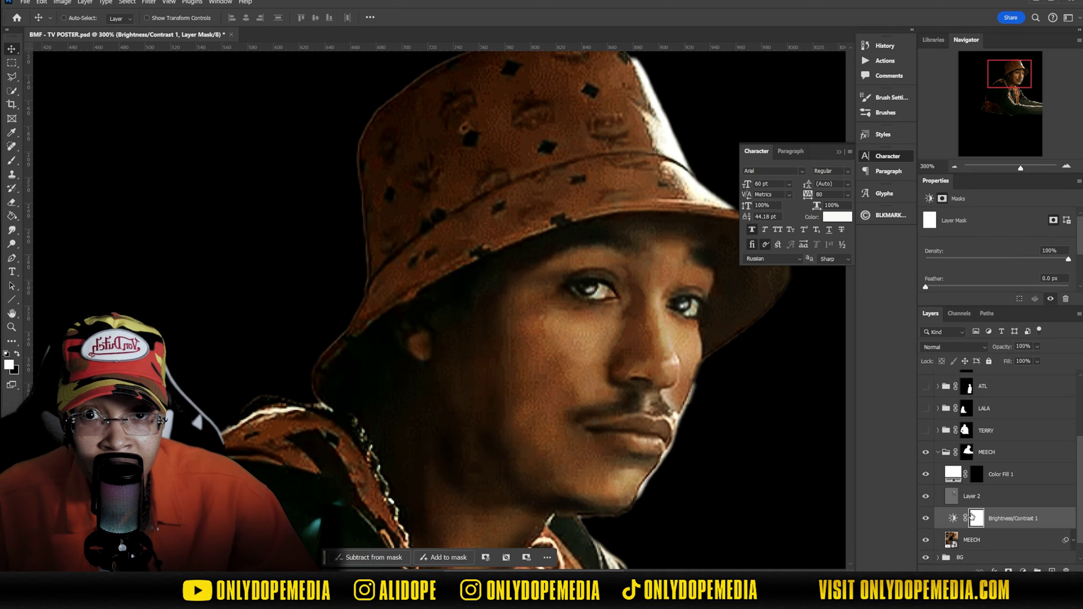
Step: Set the Brightness/Contrast adjustment's brightness to 108, invert its mask to black, and choose a small brush
{"action": "scroll", "coordinate": [996, 269], "scroll_direction": "down", "scroll_amount": 3}
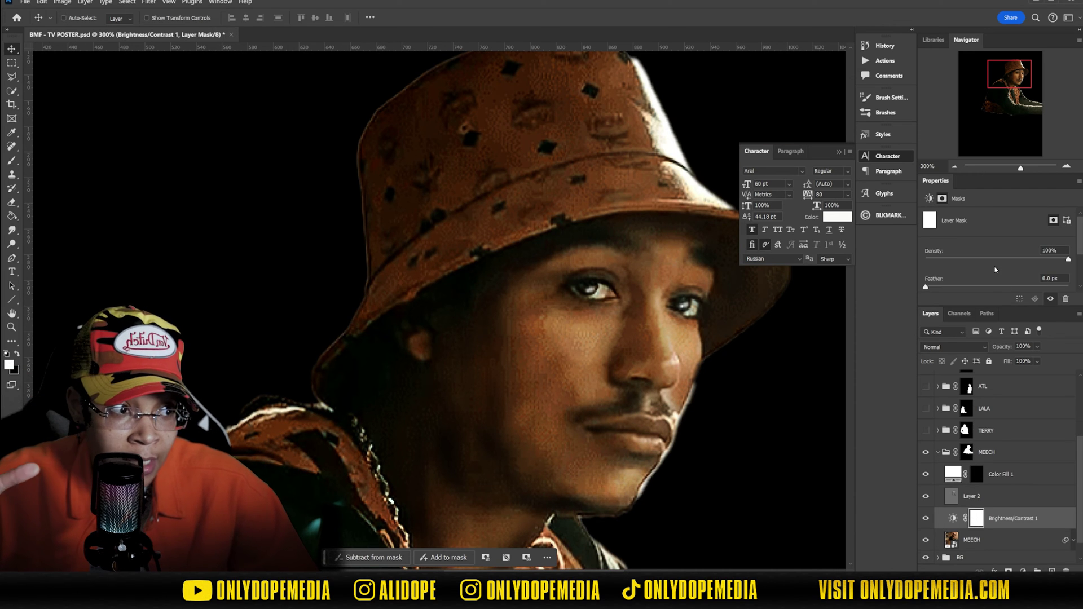
{"action": "scroll", "coordinate": [996, 270], "scroll_direction": "up", "scroll_amount": 3}
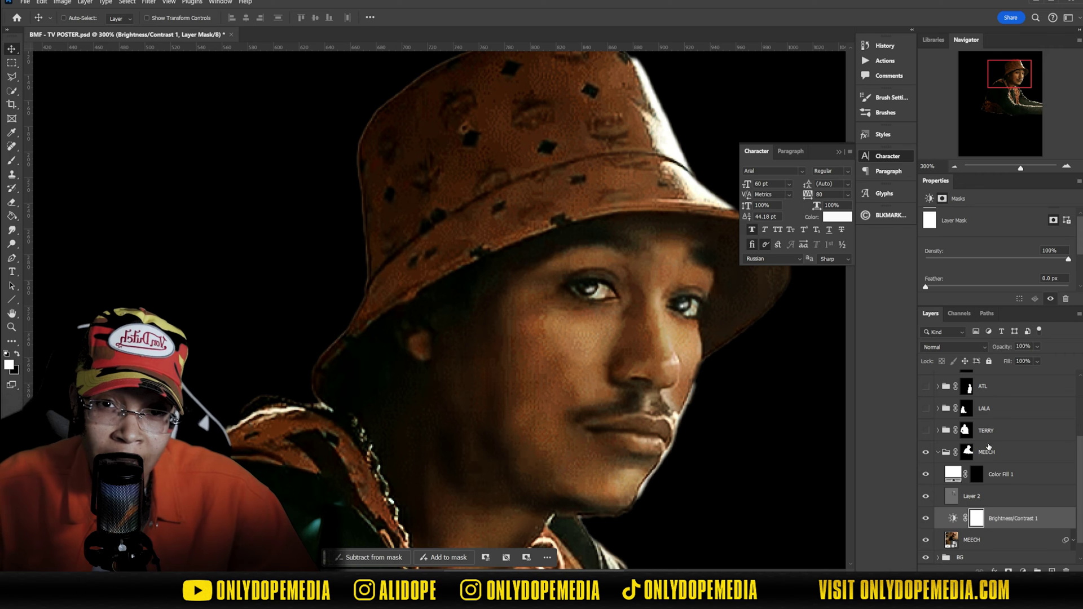
{"action": "left_click", "coordinate": [954, 519]}
{"action": "left_click_drag", "start_coordinate": [1002, 248], "coordinate": [1050, 245]}
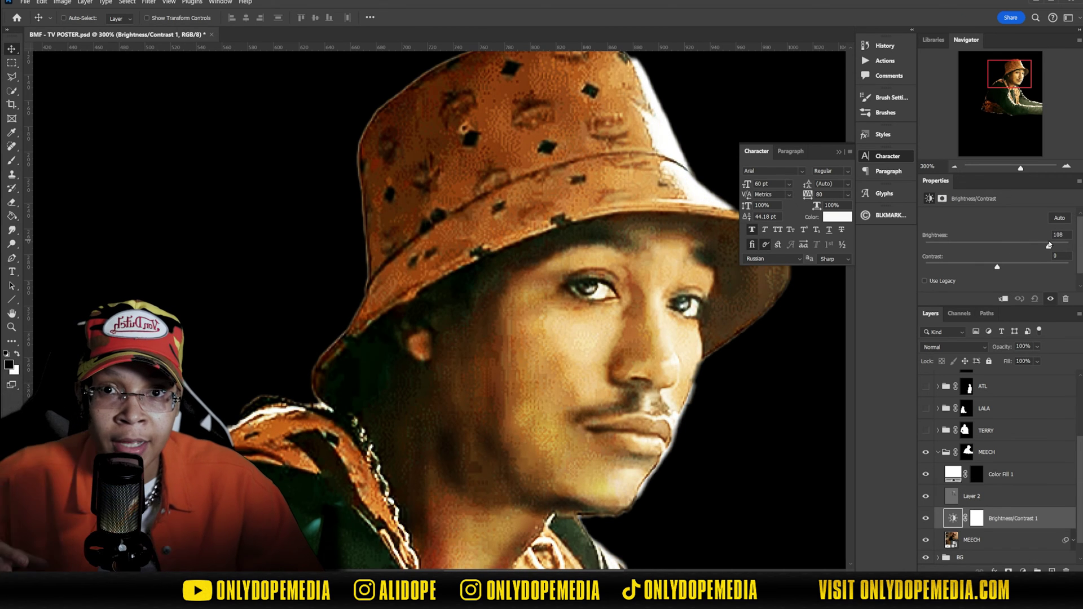
{"action": "left_click", "coordinate": [977, 518]}
{"action": "key", "text": "ctrl+i"}
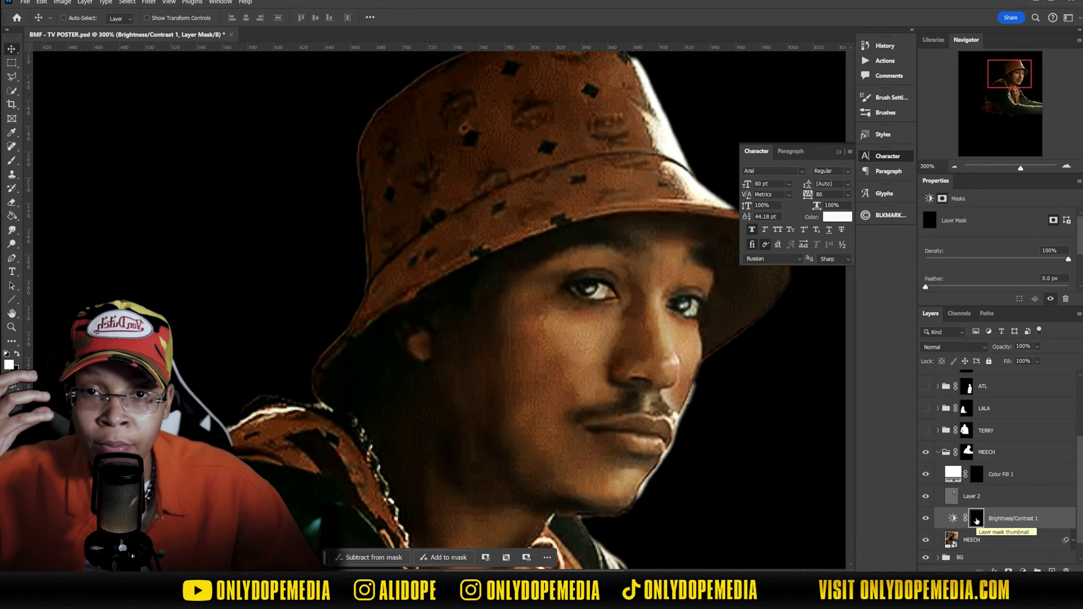
{"action": "key", "text": "b"}
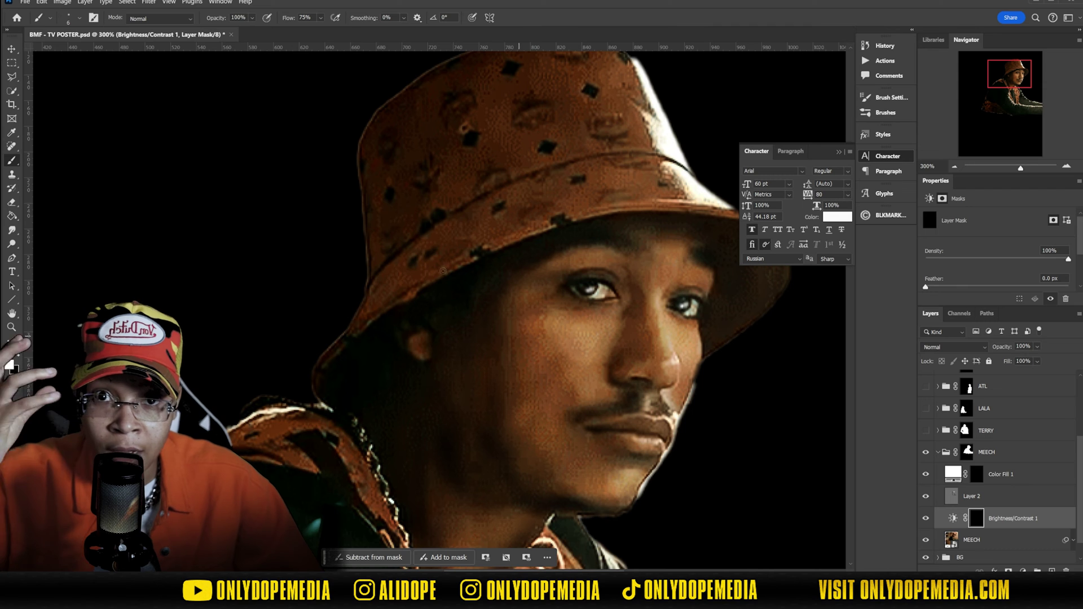
{"action": "key", "text": "bracketleft"}
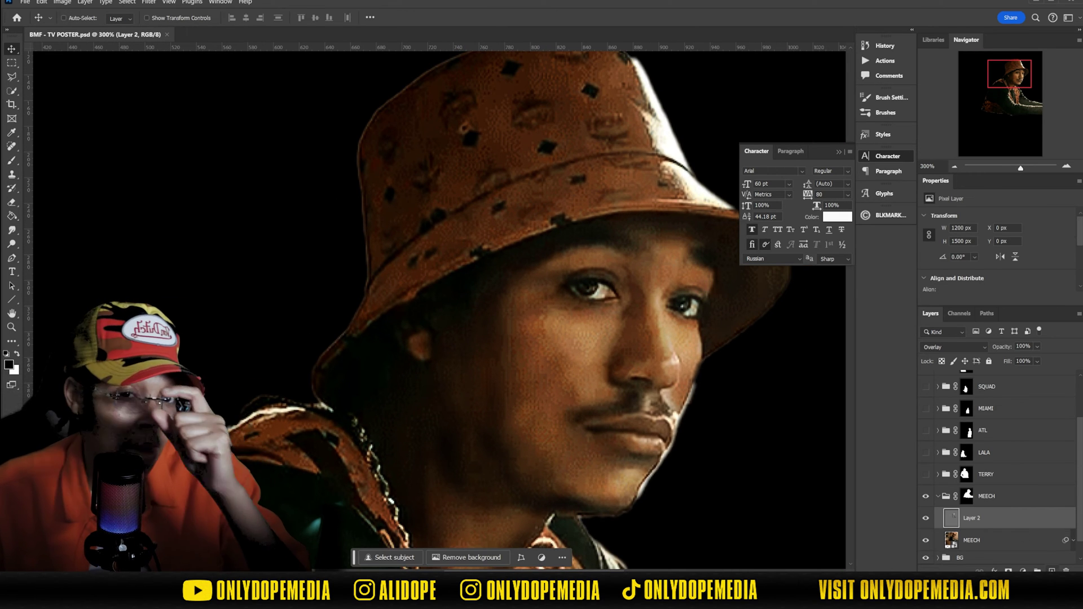
Step: Add a white Solid Color fill above the gray layer, invert its mask, and reveal small eye highlights with a white brush at 75% flow
{"action": "left_click", "coordinate": [1023, 570]}
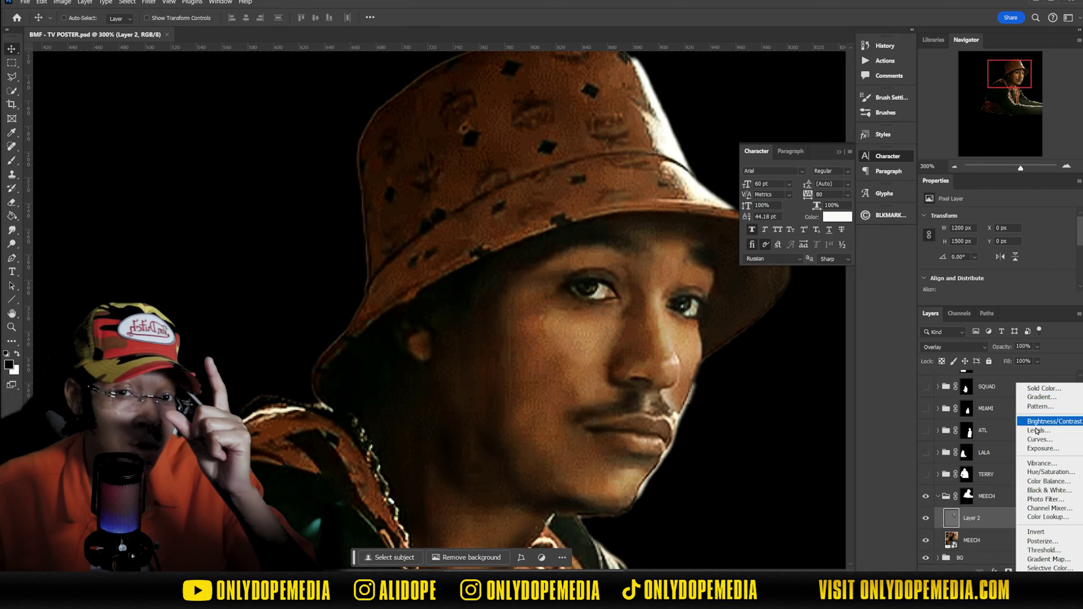
{"action": "left_click", "coordinate": [1041, 392]}
{"action": "key", "text": "Return"}
{"action": "key", "text": "ctrl+i"}
{"action": "key", "text": "b"}
{"action": "key", "text": "x"}
{"action": "key", "text": "bracketleft"}
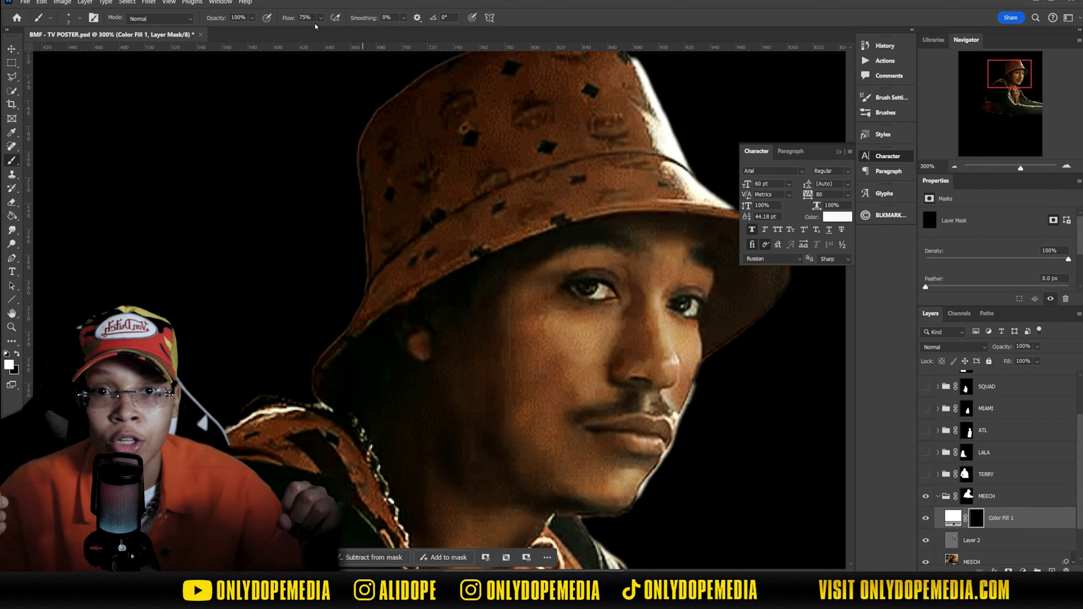
{"action": "key", "text": "shift+7"}
{"action": "key", "text": "shift+5"}
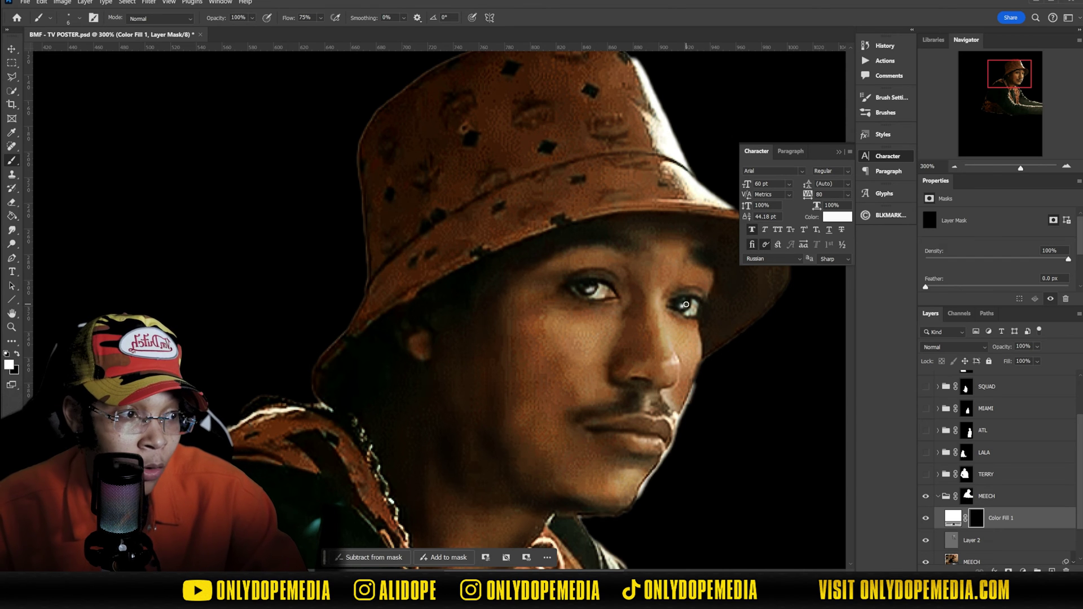
Step: Add a Brightness/Contrast adjustment directly above the MEECH image for brightening the eyes
{"action": "key", "text": "v"}
{"action": "scroll", "coordinate": [1011, 533], "scroll_direction": "down", "scroll_amount": 2}
{"action": "left_click", "coordinate": [1007, 519]}
{"action": "left_click", "coordinate": [1023, 571]}
{"action": "left_click", "coordinate": [1043, 419]}
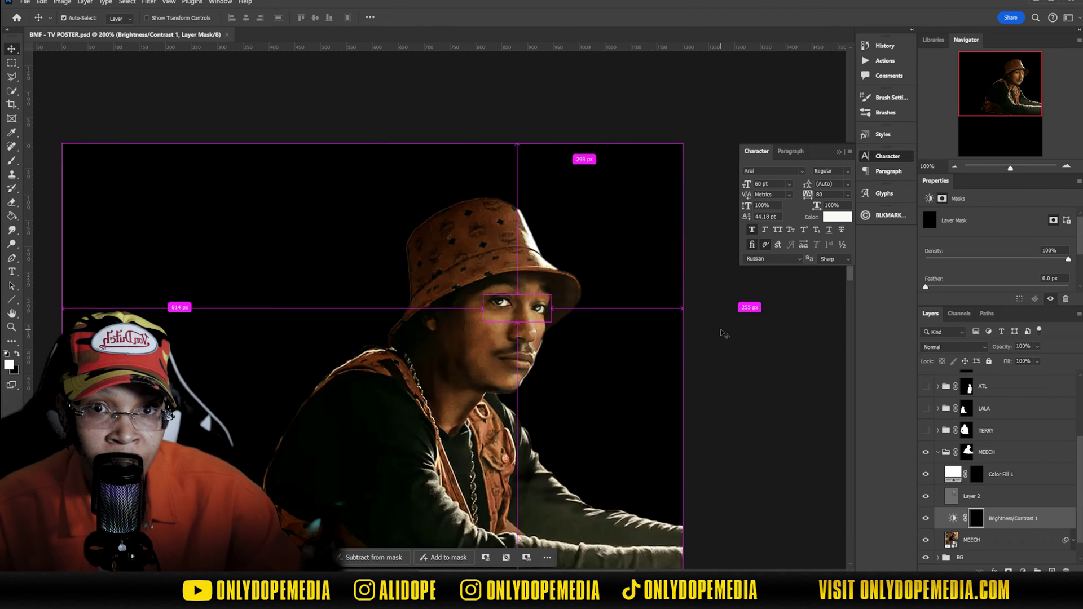
{"action": "key", "text": "ctrl+minus"}
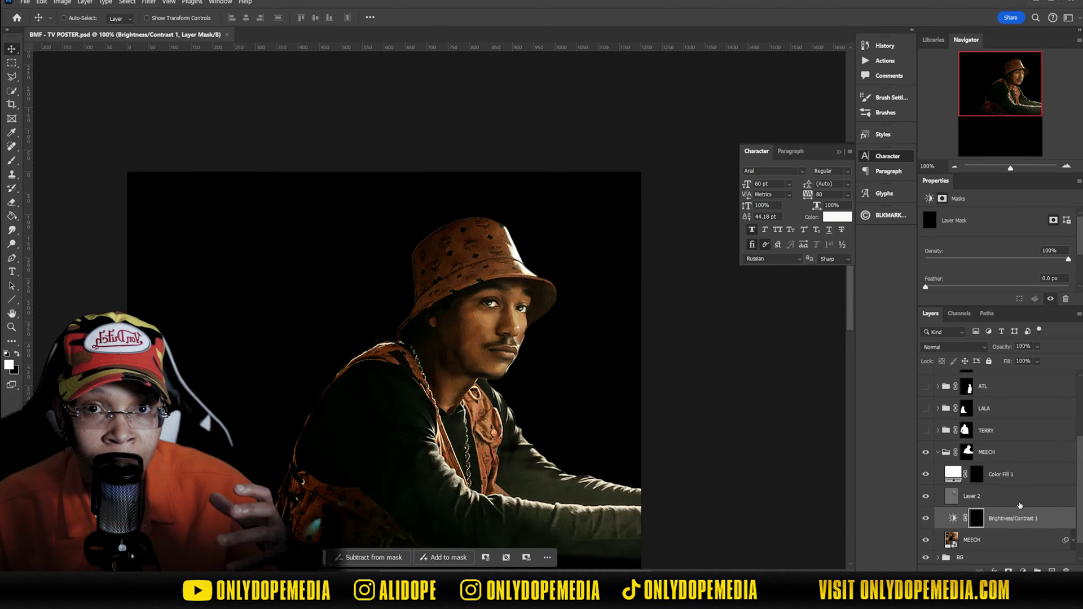
Step: Add a Levels adjustment above the white color fill with black input 6 and midtones 0.76
{"action": "left_click", "coordinate": [1029, 478]}
{"action": "left_click", "coordinate": [1022, 571]}
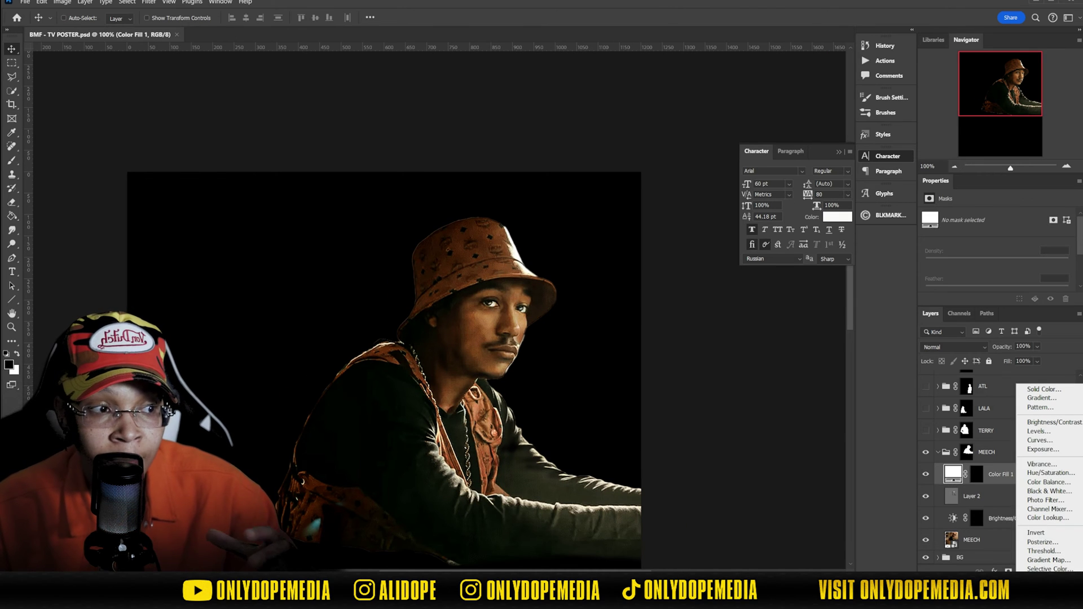
{"action": "left_click", "coordinate": [1060, 434]}
{"action": "left_click_drag", "start_coordinate": [1005, 260], "coordinate": [1016, 259]}
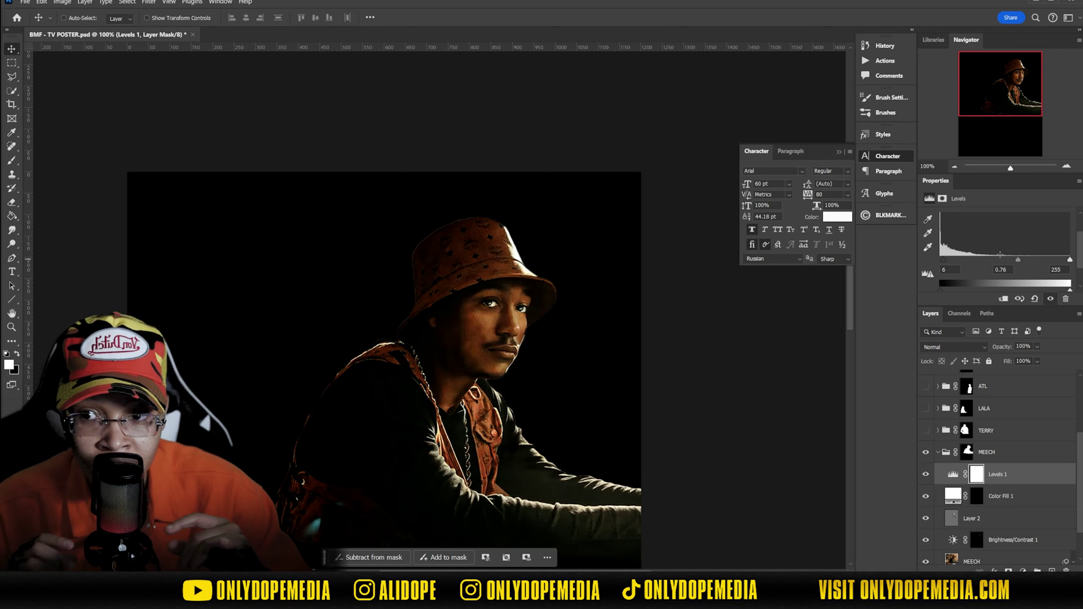
Step: Add a Hue/Saturation adjustment above the Levels in the MEECH group and lower the saturation
{"action": "left_click", "coordinate": [1023, 570]}
{"action": "left_click", "coordinate": [1044, 477]}
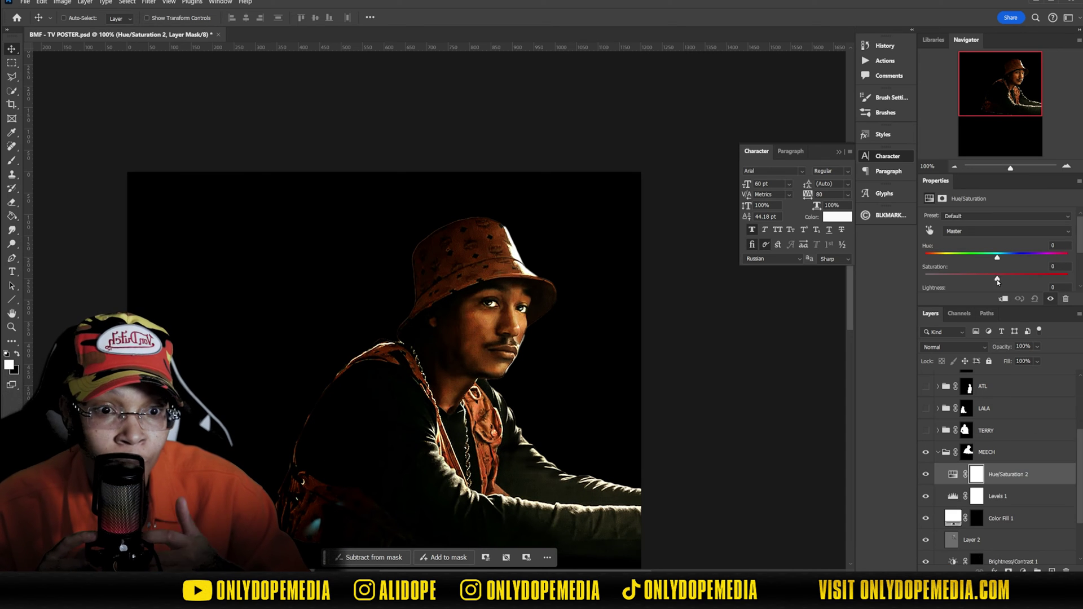
{"action": "left_click_drag", "start_coordinate": [993, 260], "coordinate": [990, 260]}
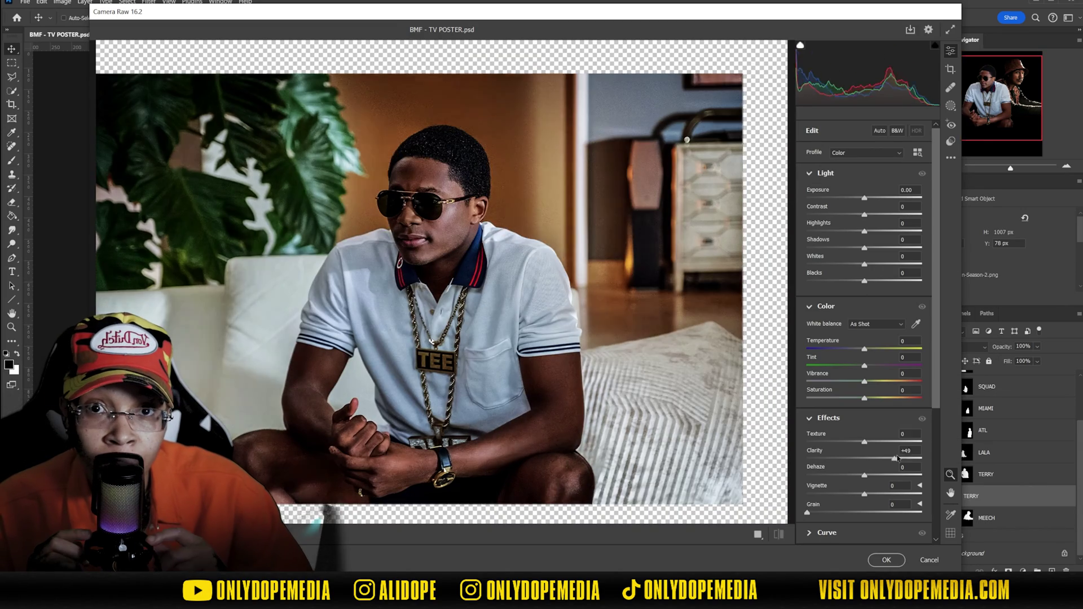
Step: Apply the Camera Raw filter to the TERRY image with clarity +49 and slightly raised contrast, and collapse its smart filter list
{"action": "left_click_drag", "start_coordinate": [872, 214], "coordinate": [876, 215]}
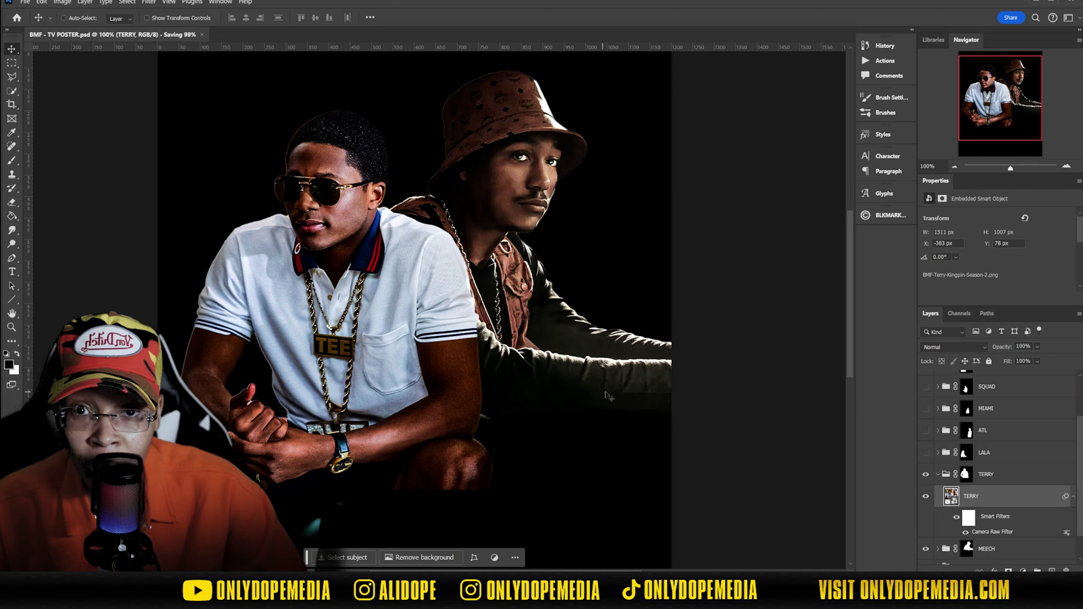
{"action": "left_click", "coordinate": [1073, 497]}
Step: Add a new layer above the TERRY image, fill it with 50% gray, and set it to Overlay
{"action": "left_click", "coordinate": [1052, 570]}
{"action": "scroll", "coordinate": [1005, 497], "scroll_direction": "down", "scroll_amount": 1}
{"action": "key", "text": "shift+F5"}
{"action": "key", "text": "Return"}
{"action": "key", "text": "shift+alt+o"}
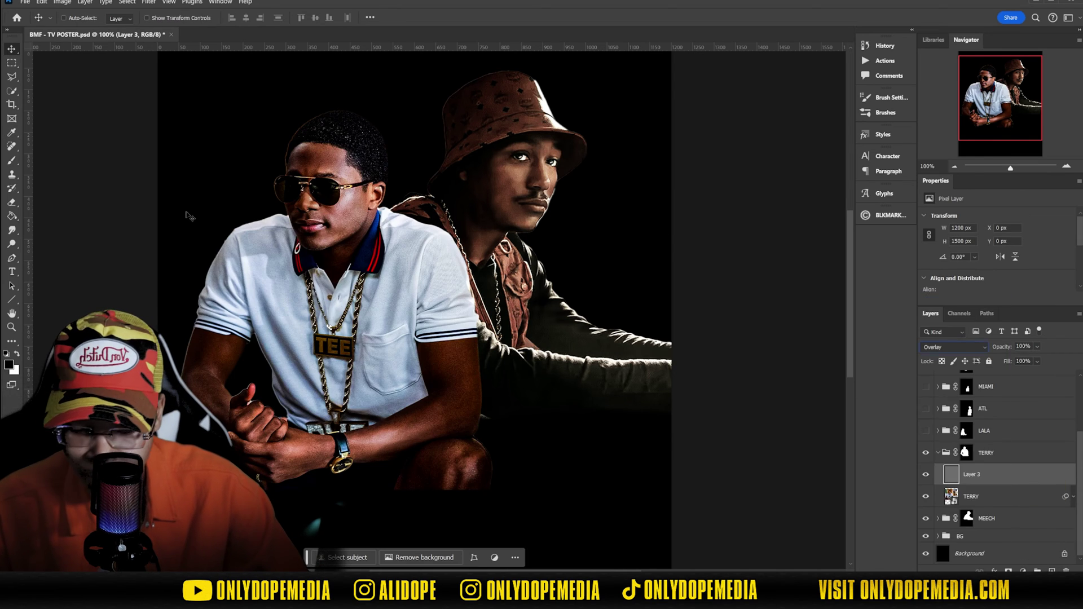
{"action": "key", "text": "shift+F5"}
{"action": "key", "text": "Escape"}
Step: Burn the shadows on Terry's sleeve, chest and around the polo pocket at 35% exposure
{"action": "right_click", "coordinate": [12, 245]}
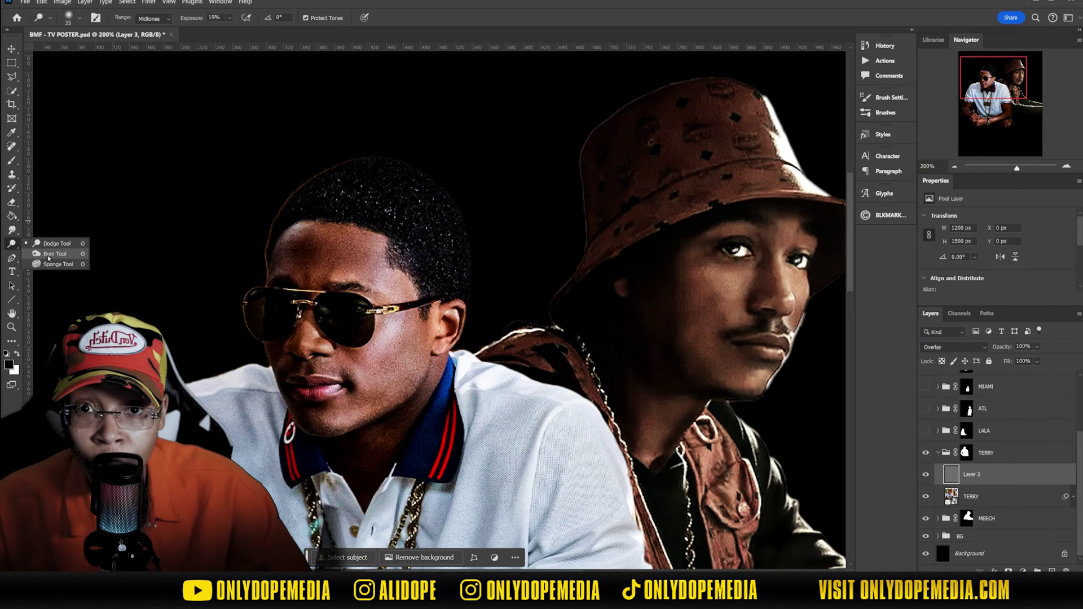
{"action": "left_click", "coordinate": [48, 254]}
{"action": "scroll", "coordinate": [198, 264], "scroll_direction": "down", "scroll_amount": 5}
{"action": "left_click_drag", "start_coordinate": [198, 265], "coordinate": [219, 345]}
{"action": "left_click_drag", "start_coordinate": [357, 339], "coordinate": [498, 282]}
{"action": "left_click_drag", "start_coordinate": [575, 306], "coordinate": [567, 427]}
{"action": "left_click_drag", "start_coordinate": [530, 508], "coordinate": [550, 306]}
Step: Enlarge the Burn brush to 45 and deepen the shading across the polo's chest and near the shoulder
{"action": "key", "text": "]"}
{"action": "key", "text": "]"}
{"action": "key", "text": "]"}
{"action": "key", "text": "]"}
{"action": "key", "text": "]"}
{"action": "left_click_drag", "start_coordinate": [549, 374], "coordinate": [471, 379]}
{"action": "left_click_drag", "start_coordinate": [367, 356], "coordinate": [294, 230]}
{"action": "left_click_drag", "start_coordinate": [282, 226], "coordinate": [336, 343]}
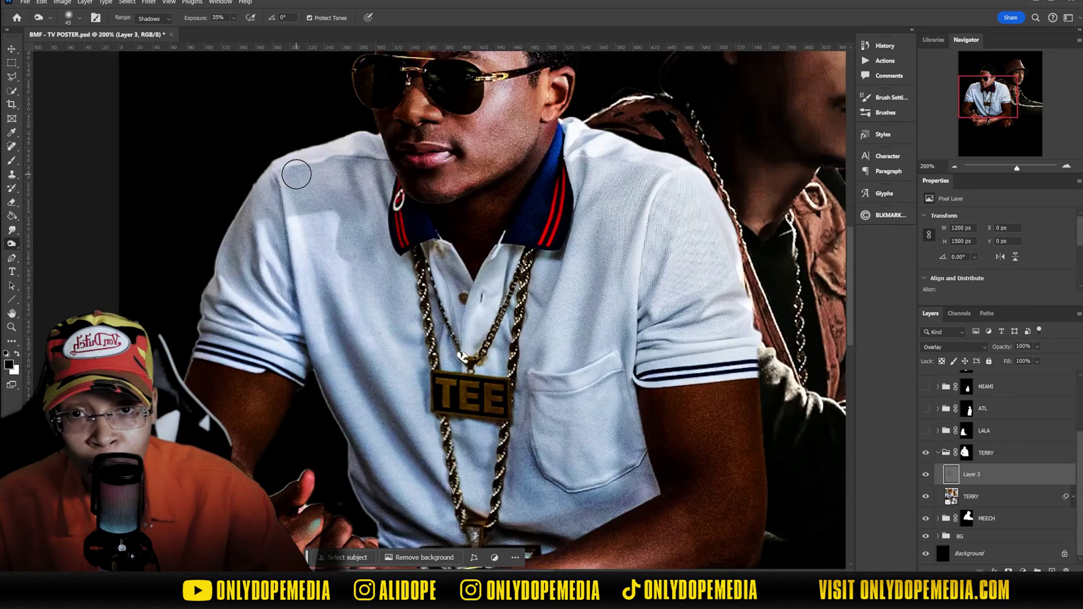
Step: Burn the polo's shoulder and sleeve, and dodge the highlights on Terry's face along the cheek, jaw and nose at 19% exposure
{"action": "left_click_drag", "start_coordinate": [297, 175], "coordinate": [264, 327]}
{"action": "right_click", "coordinate": [12, 244]}
{"action": "left_click", "coordinate": [49, 245]}
{"action": "left_click_drag", "start_coordinate": [486, 248], "coordinate": [442, 319]}
{"action": "mouse_move", "coordinate": [400, 164]}
{"action": "left_mouse_down"}
{"action": "mouse_move", "coordinate": [452, 179]}
{"action": "mouse_move", "coordinate": [404, 169]}
{"action": "left_mouse_up"}
{"action": "left_click_drag", "start_coordinate": [502, 293], "coordinate": [438, 319]}
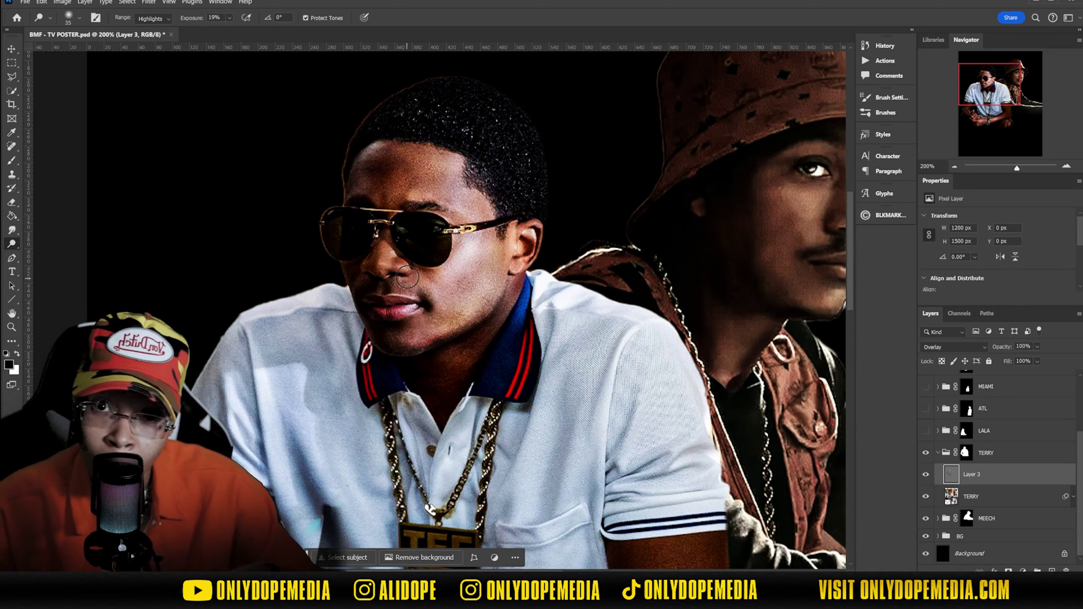
{"action": "left_click_drag", "start_coordinate": [380, 247], "coordinate": [381, 272]}
{"action": "left_click_drag", "start_coordinate": [489, 240], "coordinate": [448, 307]}
Step: Select the highlights of the TERRY image with Color Range, using 20% fuzziness and a range of 124
{"action": "key", "text": "v"}
{"action": "left_click", "coordinate": [938, 519]}
{"action": "scroll", "coordinate": [945, 516], "scroll_direction": "down", "scroll_amount": 2}
{"action": "left_click", "coordinate": [937, 475]}
{"action": "left_click", "coordinate": [972, 497]}
{"action": "left_click", "coordinate": [125, 3]}
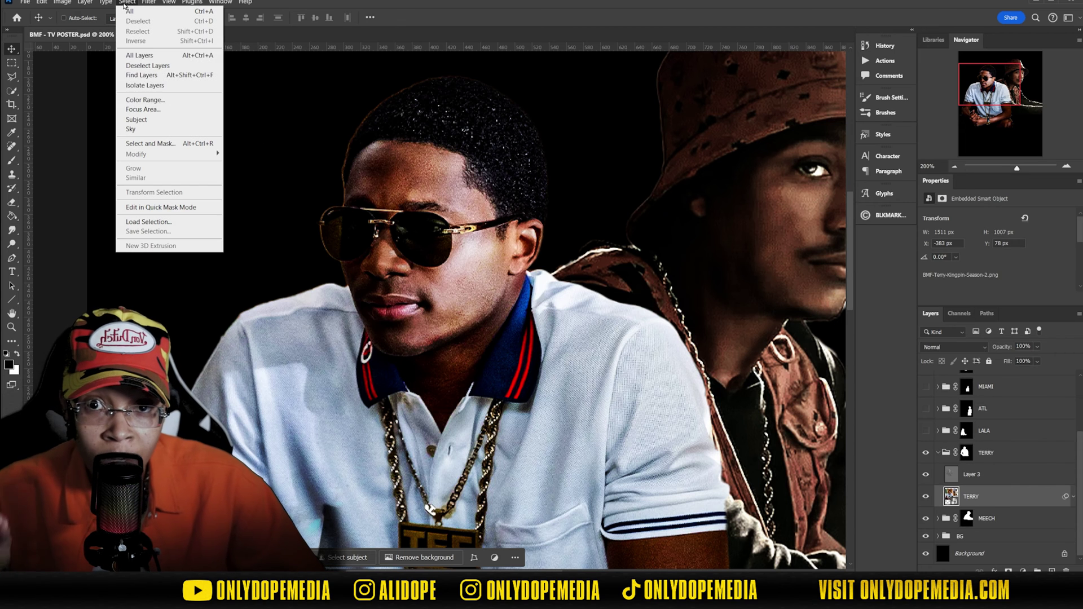
{"action": "left_click", "coordinate": [145, 100]}
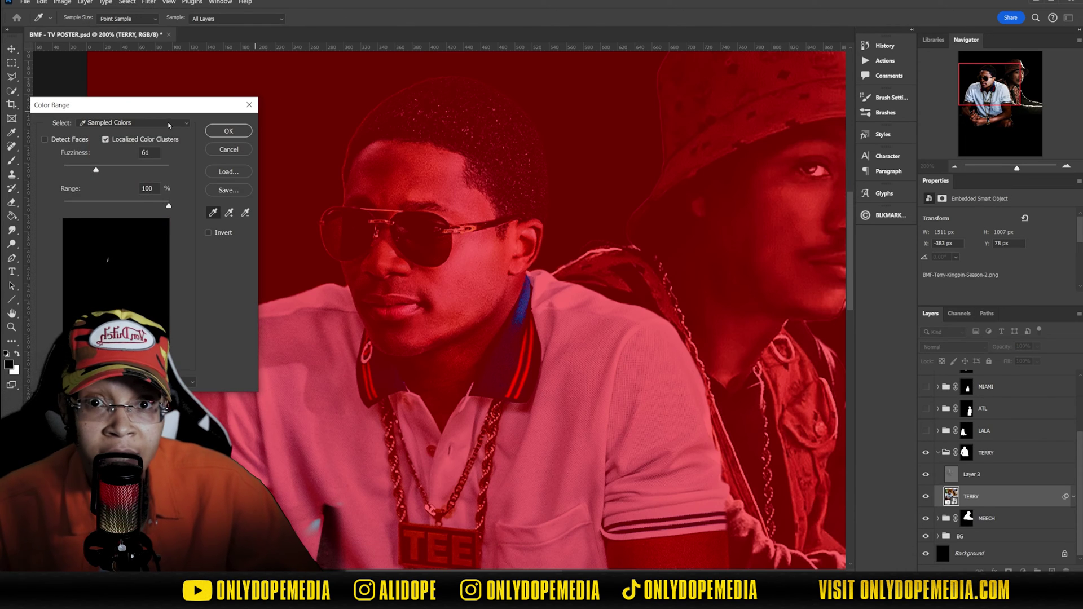
{"action": "left_click", "coordinate": [175, 122]}
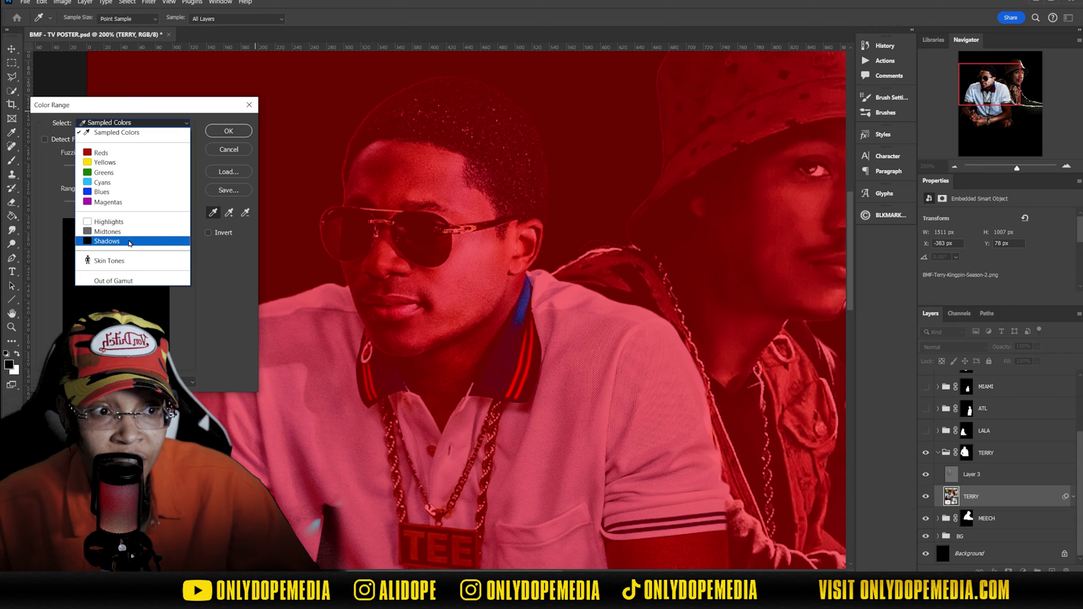
{"action": "left_click", "coordinate": [130, 222]}
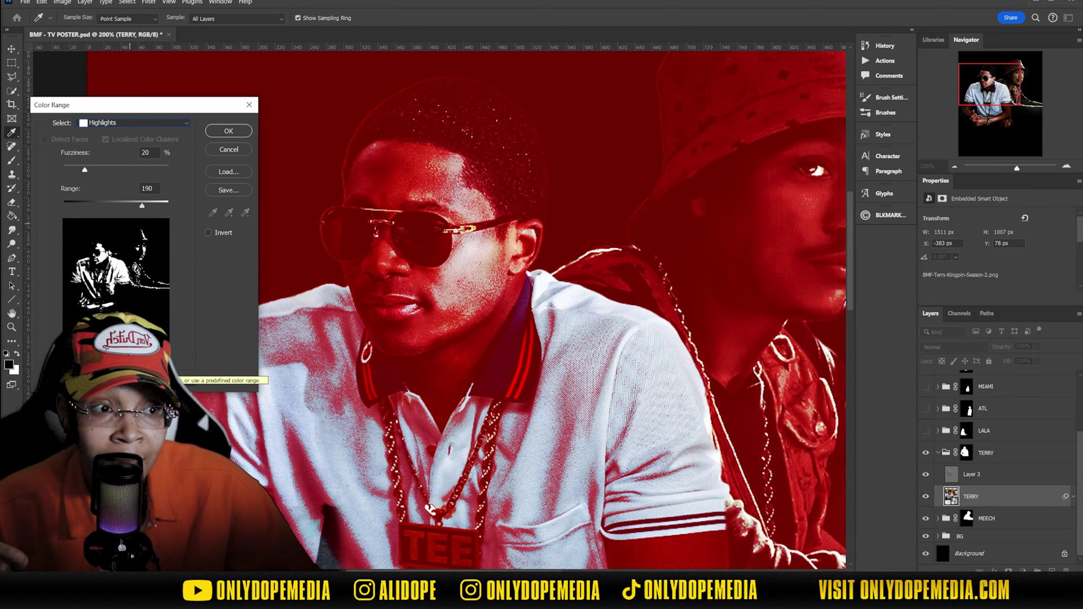
{"action": "left_click_drag", "start_coordinate": [142, 205], "coordinate": [119, 208]}
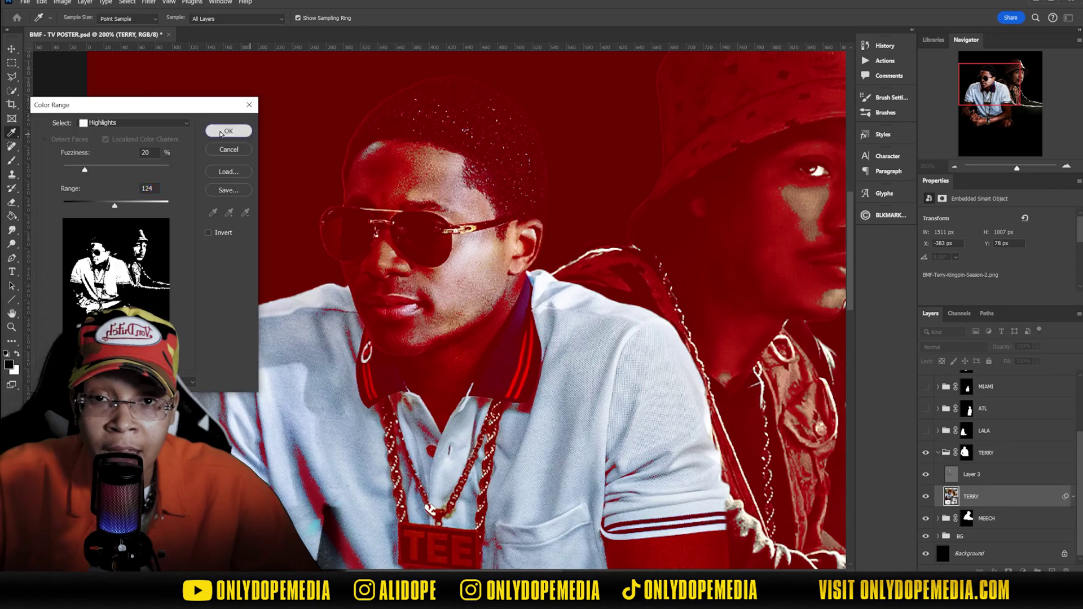
{"action": "key", "text": "Return"}
Step: Add an Exposure adjustment masked to the selected highlights, set exposure to -0.27, and save the file
{"action": "left_click", "coordinate": [1023, 571]}
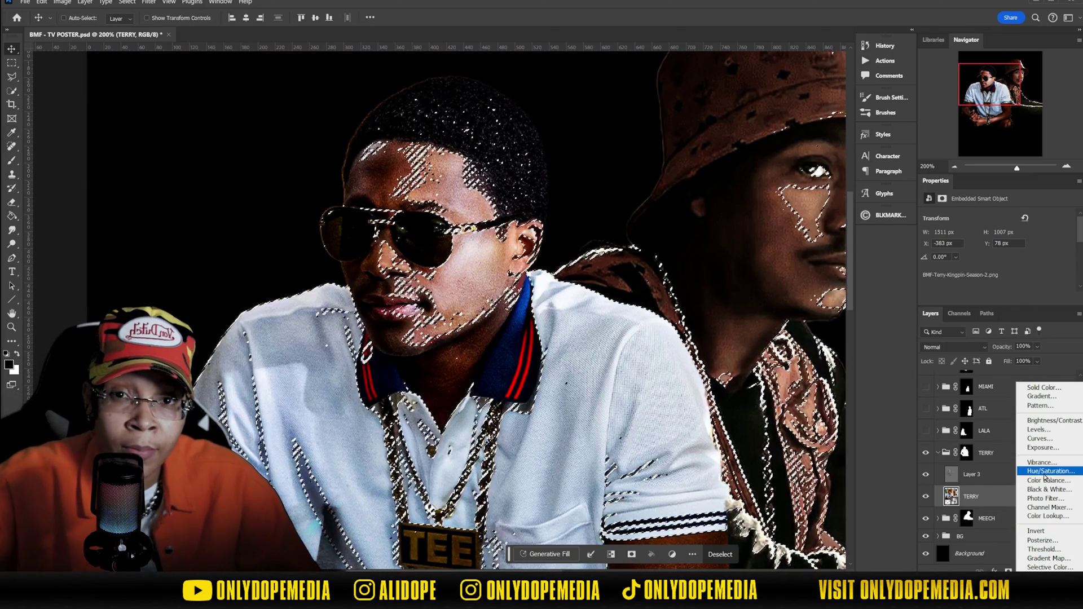
{"action": "left_click", "coordinate": [1054, 447]}
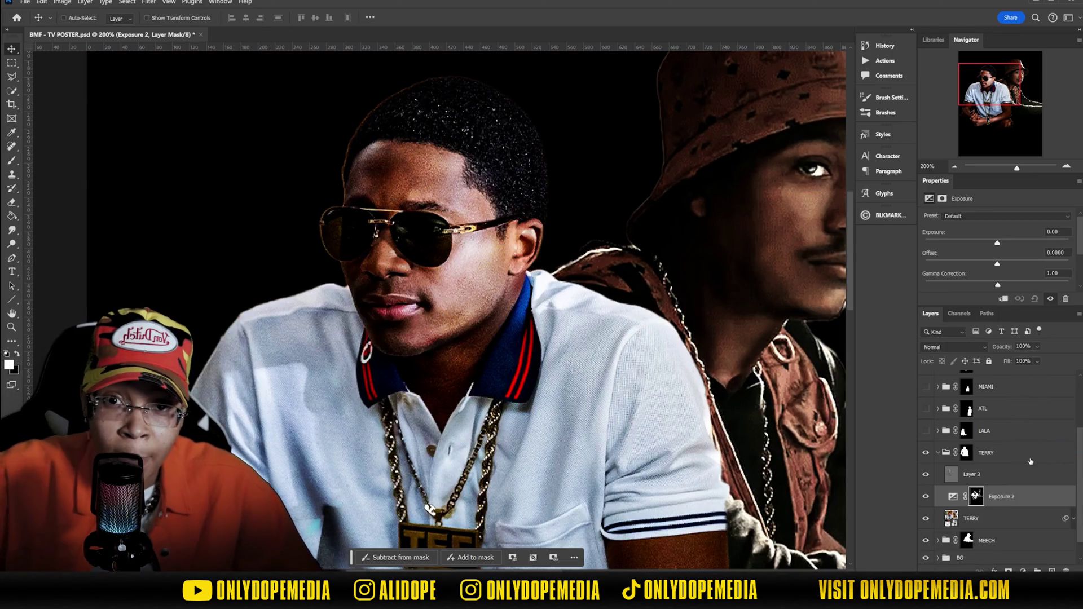
{"action": "mouse_move", "coordinate": [997, 240]}
{"action": "left_mouse_down"}
{"action": "mouse_move", "coordinate": [990, 246]}
{"action": "mouse_move", "coordinate": [1023, 244]}
{"action": "mouse_move", "coordinate": [995, 241]}
{"action": "left_mouse_up"}
{"action": "key", "text": "ctrl+s"}
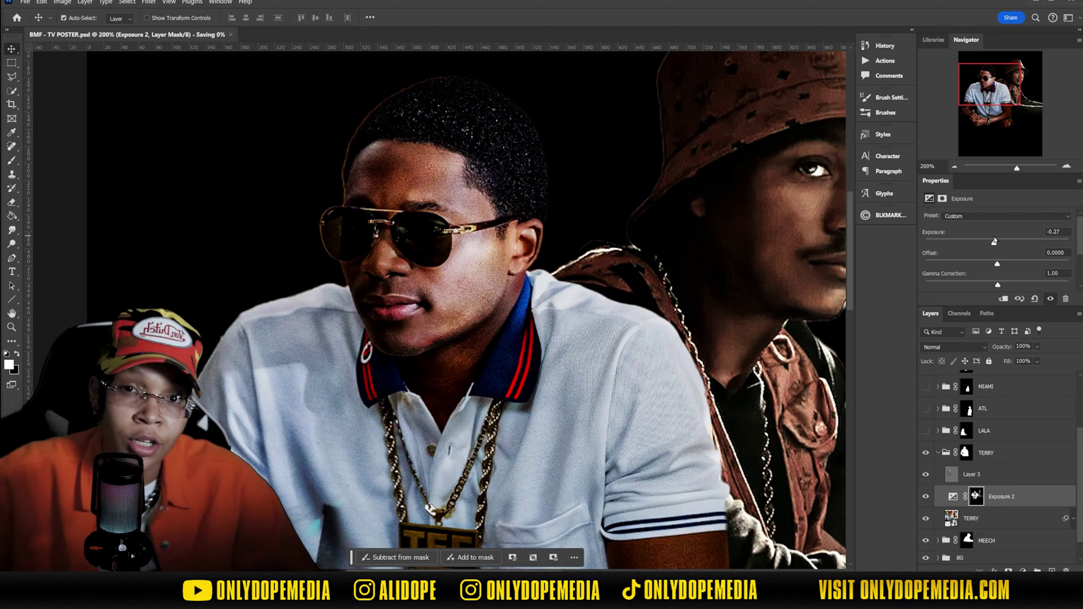
Step: Set Terry's Levels adjustment to midtones 0.90 and white point 231, add a Hue/Saturation adjustment above the exposure layer, and save
{"action": "left_click_drag", "start_coordinate": [1006, 259], "coordinate": [1018, 258]}
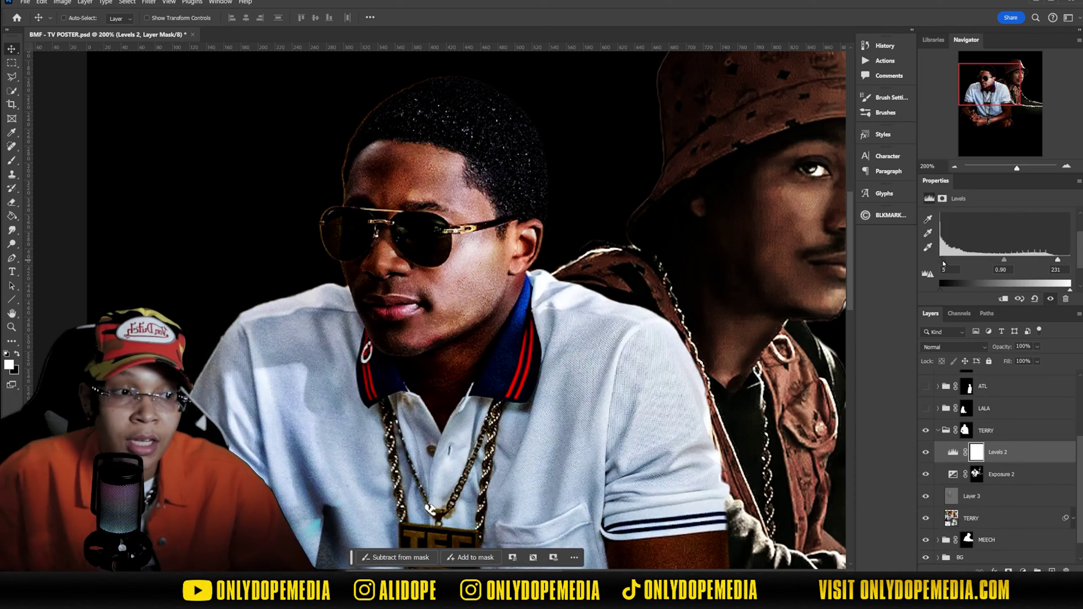
{"action": "left_click", "coordinate": [1003, 475]}
{"action": "left_click", "coordinate": [1023, 570]}
{"action": "left_click", "coordinate": [1038, 469]}
{"action": "mouse_move", "coordinate": [998, 278]}
{"action": "left_mouse_down"}
{"action": "mouse_move", "coordinate": [972, 278]}
{"action": "mouse_move", "coordinate": [996, 257]}
{"action": "left_mouse_up"}
{"action": "key", "text": "ctrl+minus"}
{"action": "key", "text": "ctrl+s"}
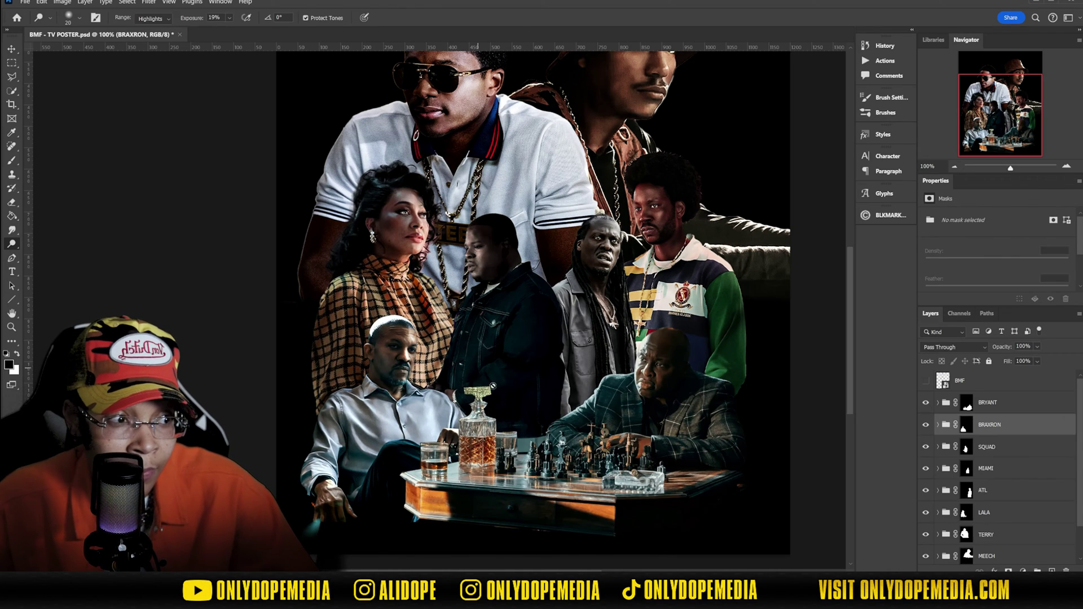
Step: Reapply the last Camera Raw filter to the image inside the BRYANT group
{"action": "left_click", "coordinate": [149, 2]}
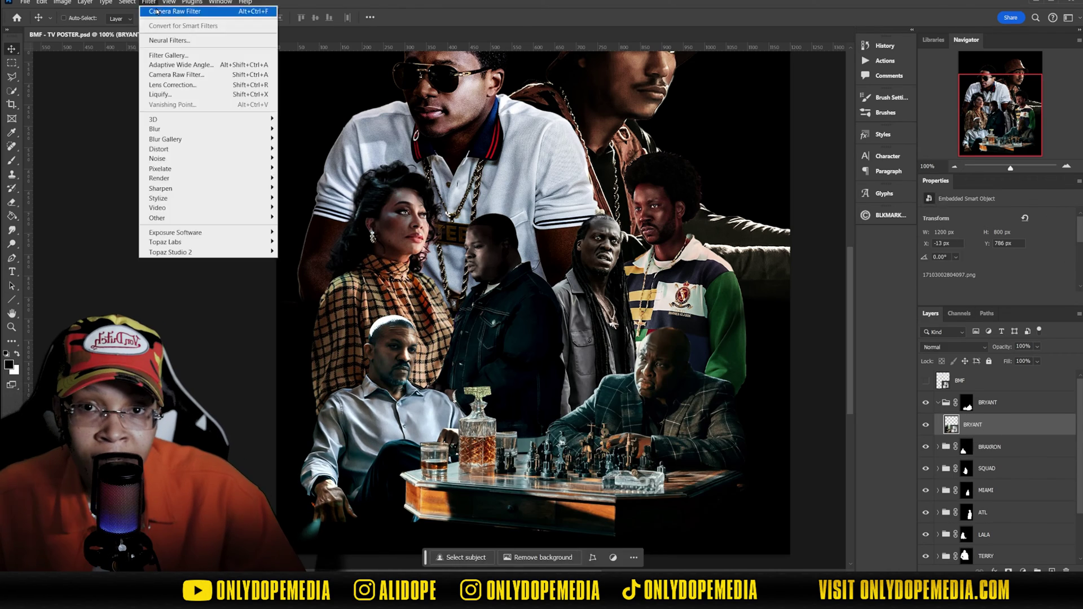
{"action": "left_click", "coordinate": [163, 10]}
{"action": "scroll", "coordinate": [819, 430], "scroll_direction": "down", "scroll_amount": 4}
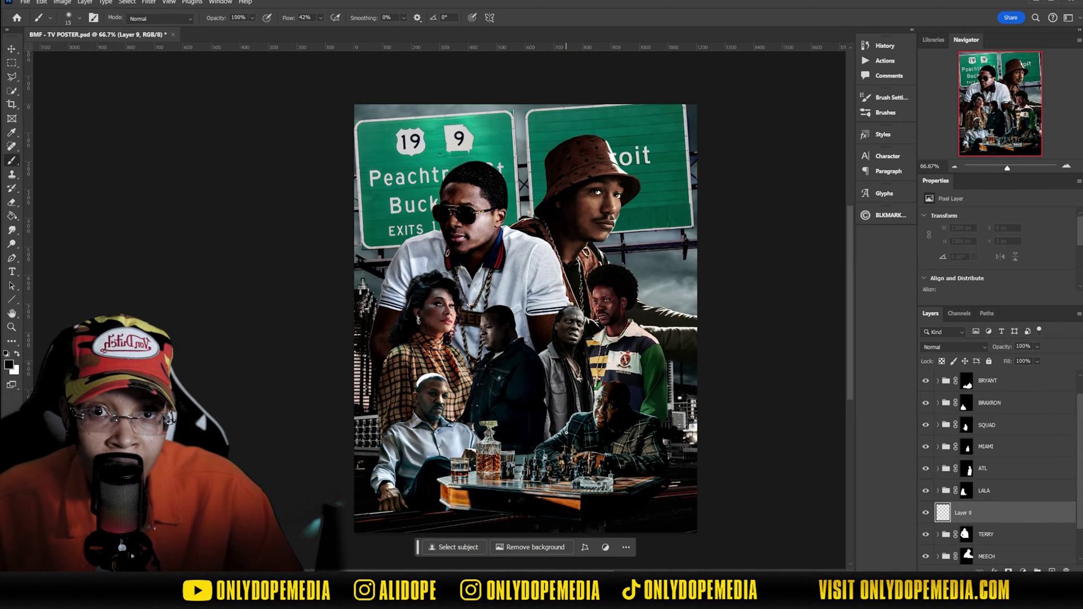
Step: Choose a soft 500 px brush angled at -81° for painting on Layer 9
{"action": "left_click", "coordinate": [78, 18]}
{"action": "left_click", "coordinate": [292, 20]}
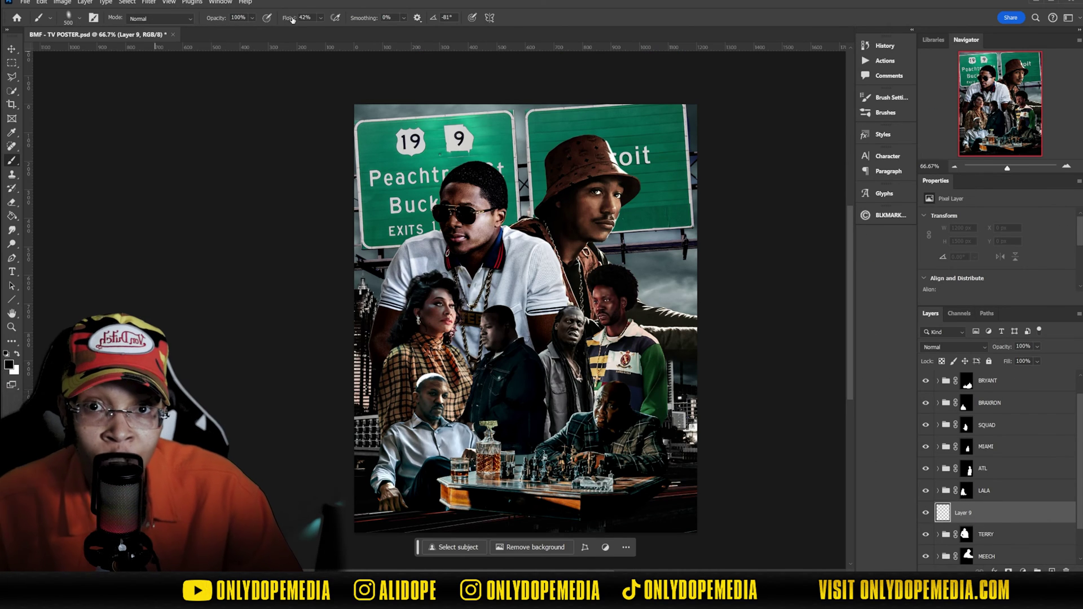
{"action": "left_click", "coordinate": [460, 369]}
{"action": "key", "text": "ctrl+z"}
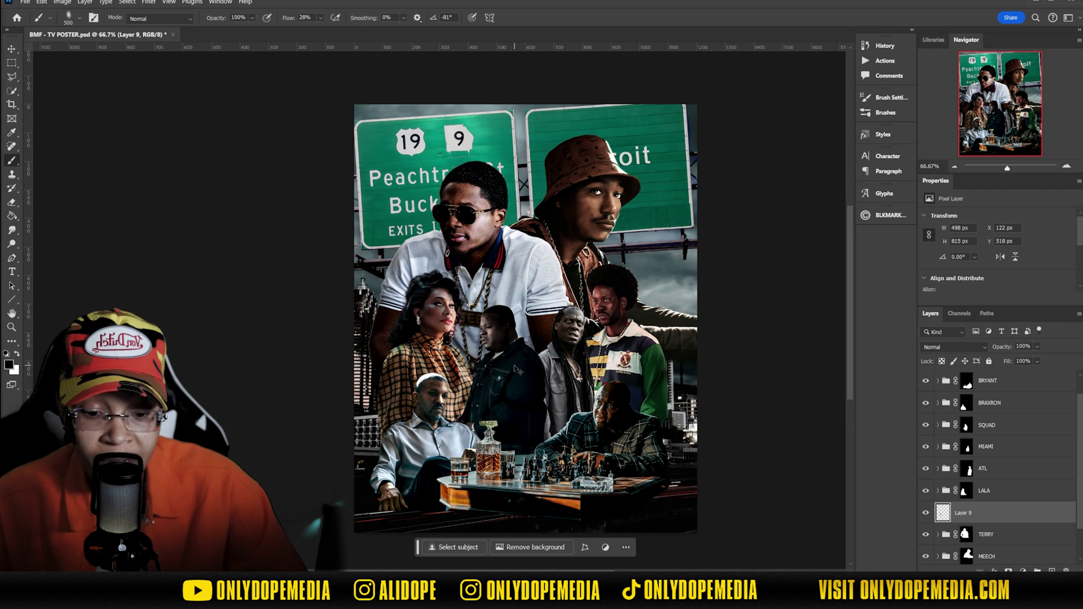
{"action": "key", "text": "["}
{"action": "left_click", "coordinate": [447, 366]}
{"action": "key", "text": "ctrl+z"}
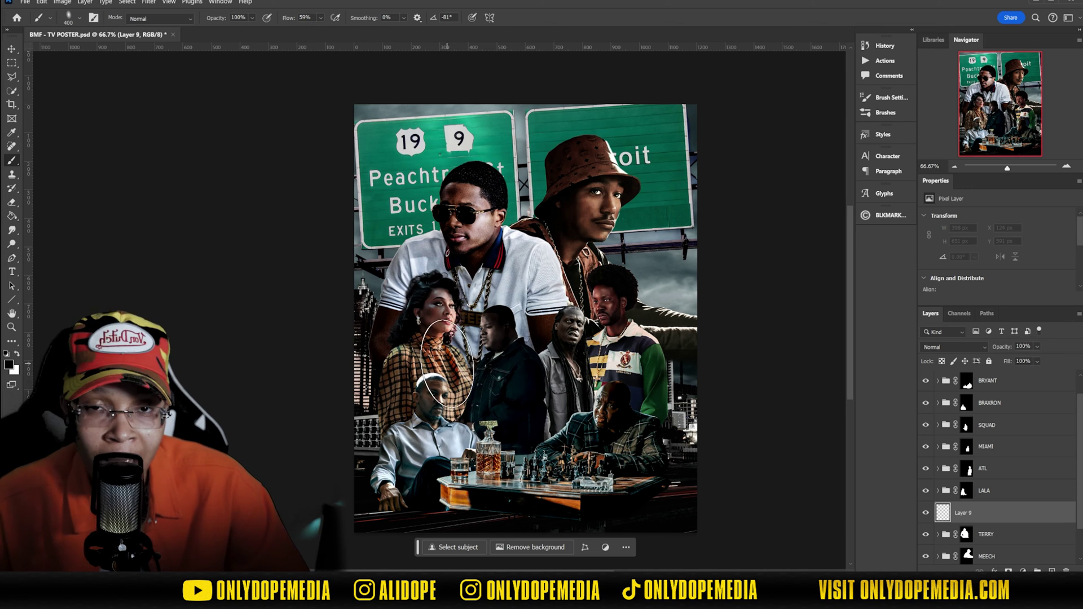
Step: Paint soft black shading on Layer 9 behind the middle row of characters, using a 250 px brush at 98% flow
{"action": "left_click", "coordinate": [461, 375]}
{"action": "left_click", "coordinate": [401, 371]}
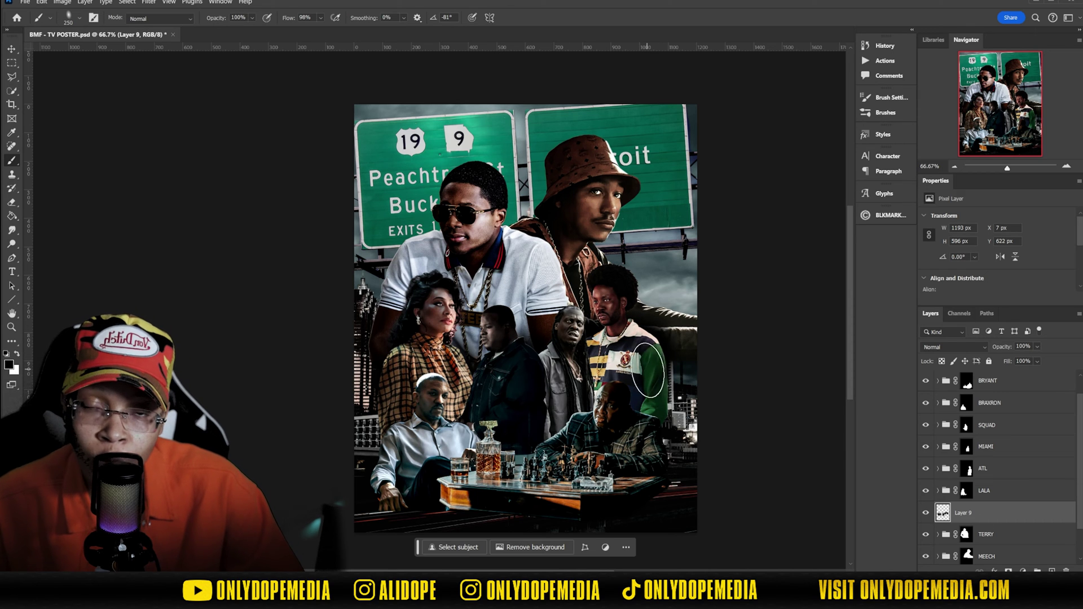
Step: Add a new layer above the SQUAD group and paint soft black shading behind the two seated men, finishing with a 200 px brush
{"action": "left_click", "coordinate": [987, 425]}
{"action": "key", "text": "ctrl+shift+alt+n"}
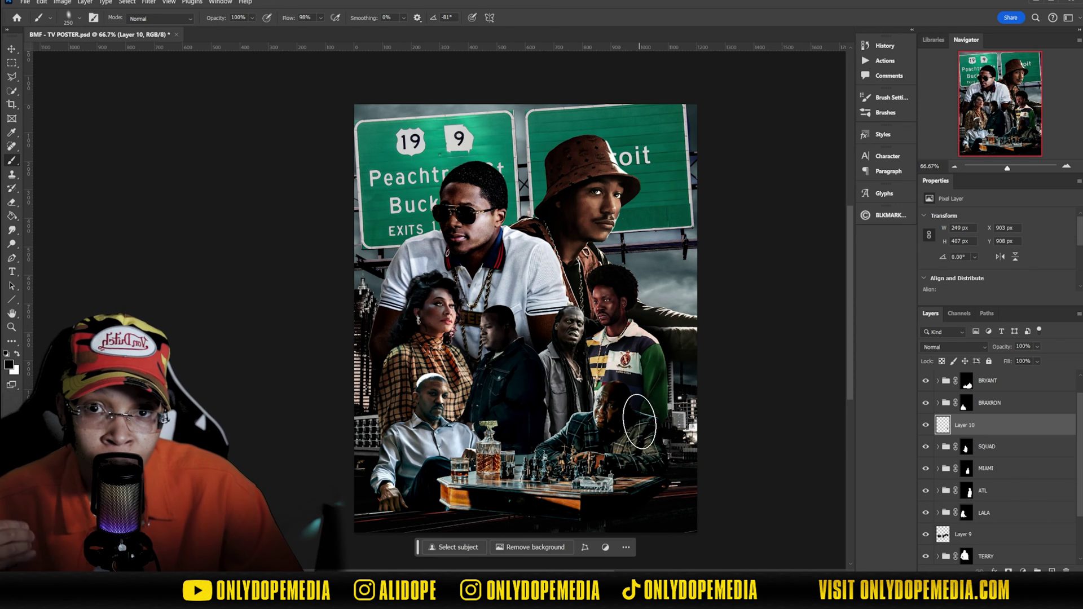
{"action": "left_click", "coordinate": [479, 437]}
{"action": "left_click", "coordinate": [446, 422]}
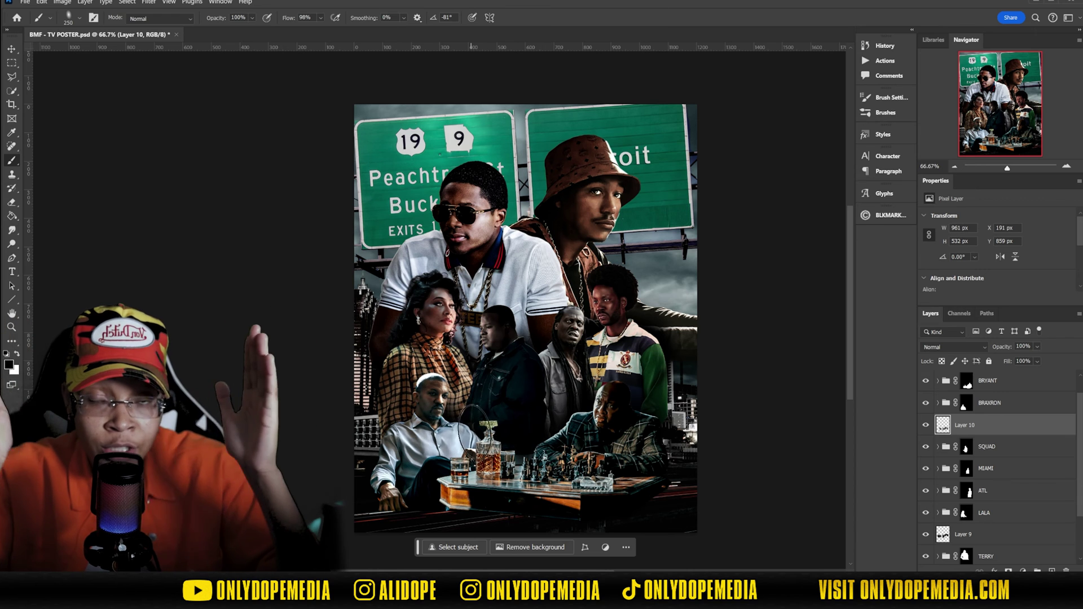
{"action": "left_click", "coordinate": [404, 439]}
{"action": "key", "text": "["}
{"action": "left_click_drag", "start_coordinate": [392, 443], "coordinate": [426, 408]}
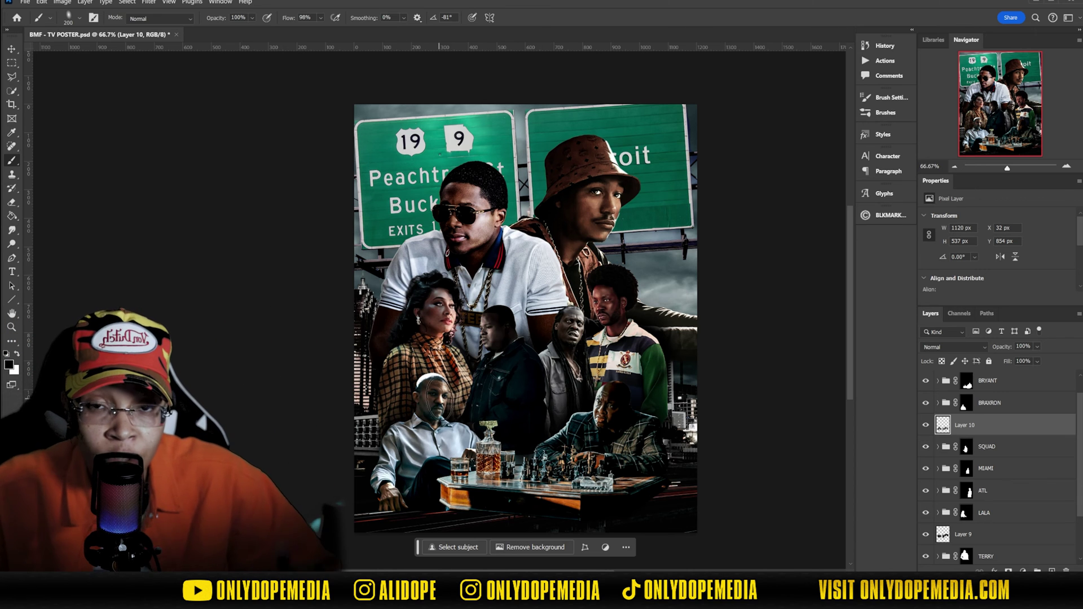
{"action": "key", "text": "x"}
{"action": "key", "text": "v"}
Step: Add a new layer above the MIAMI group and paint soft black shading behind the man in the denim jacket
{"action": "left_click", "coordinate": [1023, 469]}
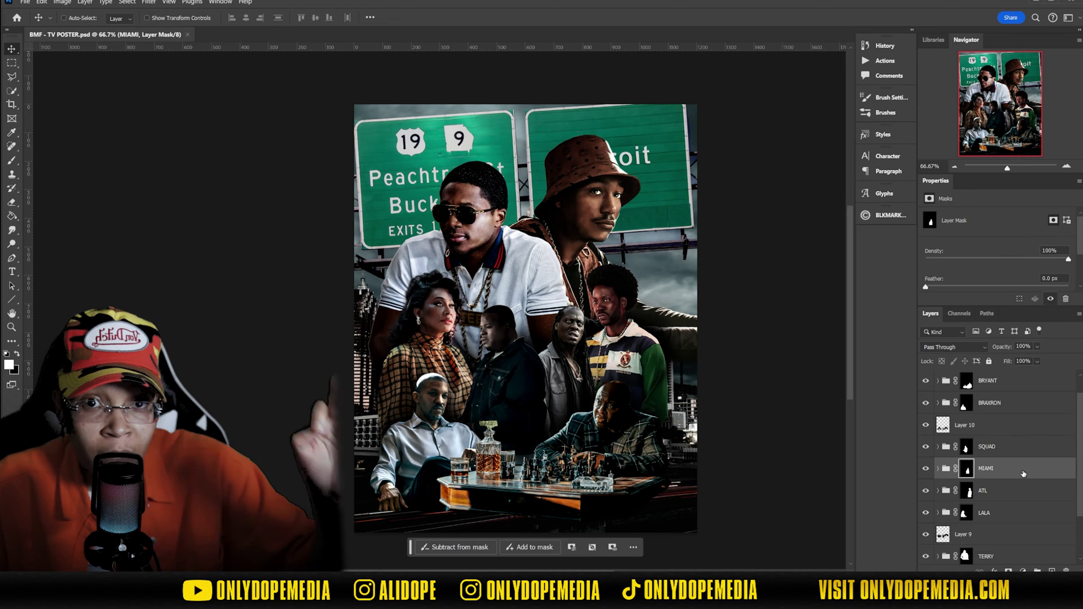
{"action": "key", "text": "ctrl+shift+alt+n"}
{"action": "key", "text": "b"}
{"action": "left_click", "coordinate": [536, 372]}
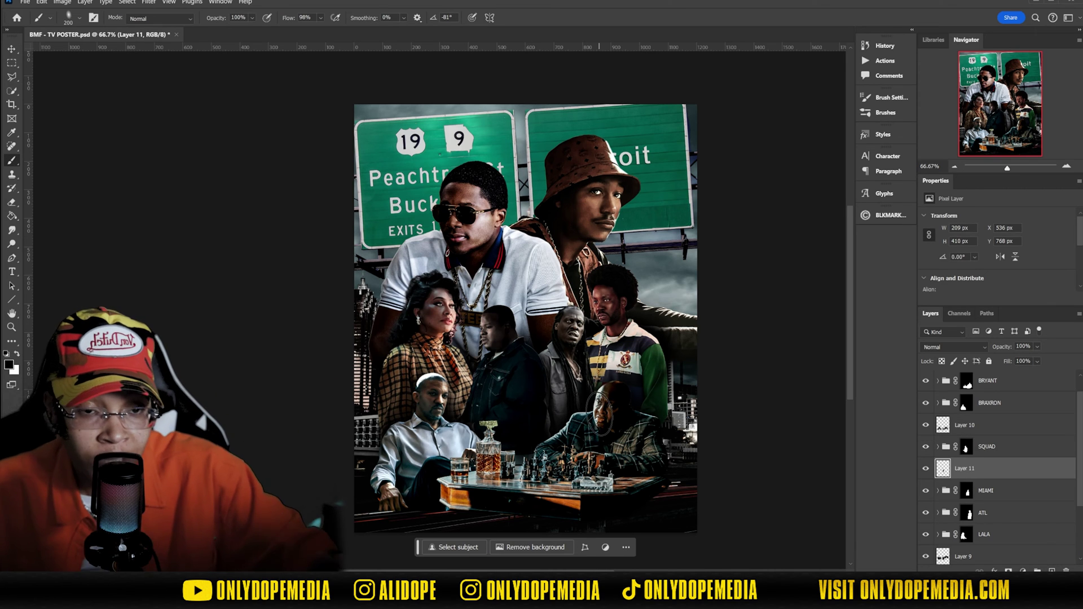
Step: Shade behind the MIAMI character on a new layer above ATL, extend the shading on Layer 11, and save the file
{"action": "key", "text": "ctrl+shift+alt+n"}
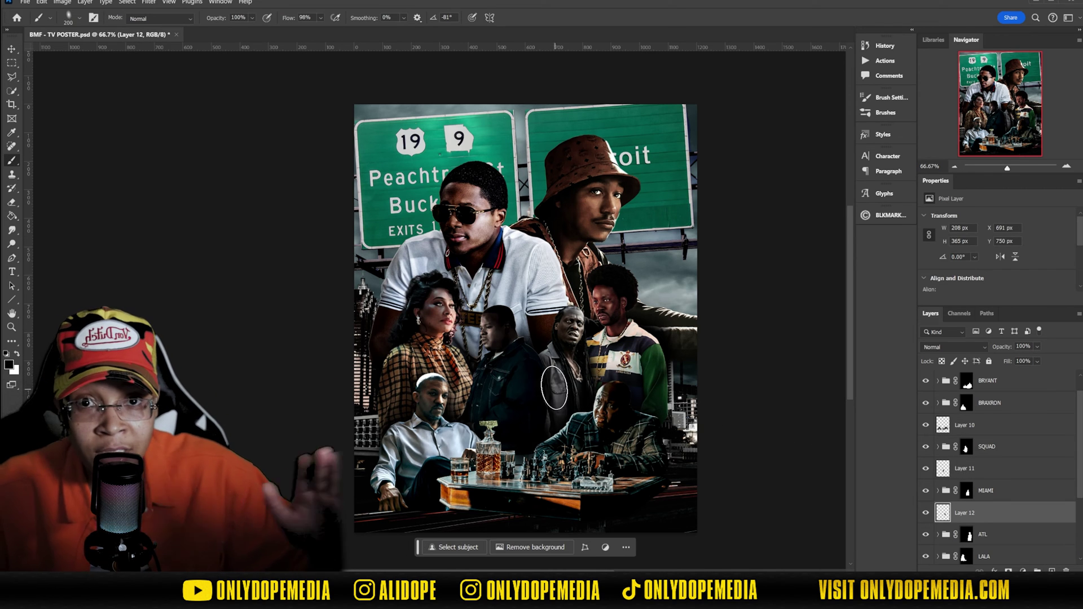
{"action": "key", "text": "alt+bracketright"}
{"action": "key", "text": "alt+bracketright"}
{"action": "key", "text": "v"}
{"action": "key", "text": "ctrl+s"}
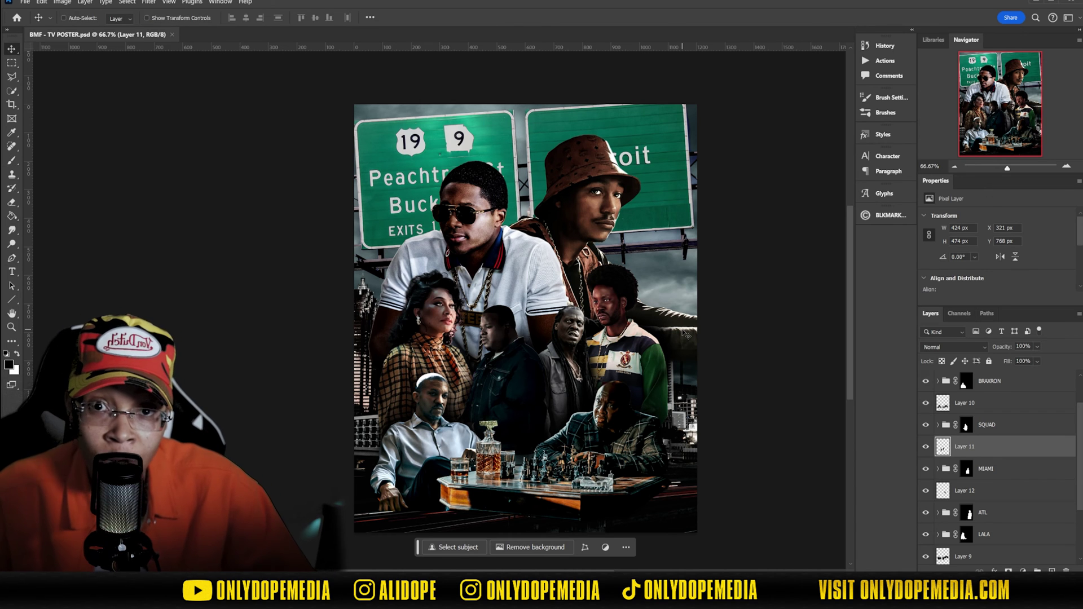
Step: Add a new layer above the BG group and paint a soft white glow behind the characters with a 1400 px brush
{"action": "scroll", "coordinate": [955, 458], "scroll_direction": "down", "scroll_amount": 3}
{"action": "left_click", "coordinate": [1000, 557]}
{"action": "key", "text": "ctrl+shift+alt+n"}
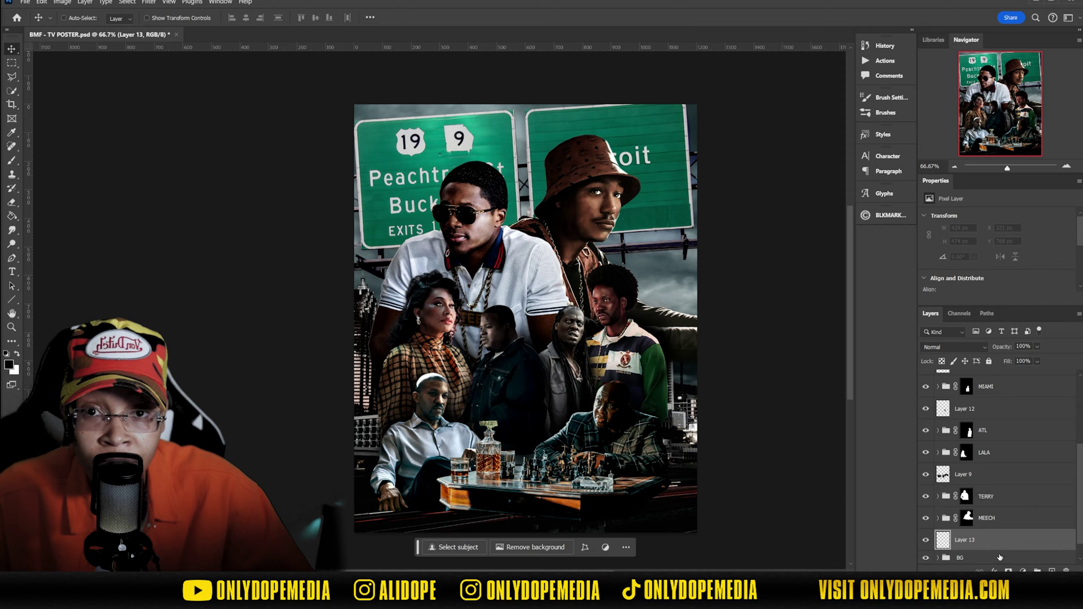
{"action": "key", "text": "b"}
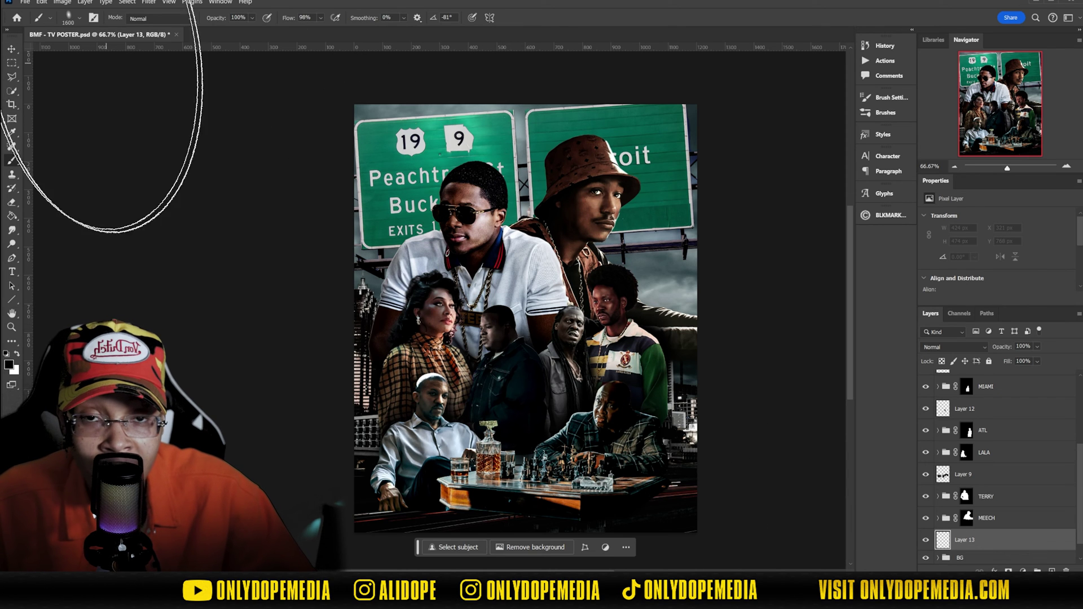
{"action": "left_click", "coordinate": [71, 17]}
{"action": "left_click", "coordinate": [564, 333]}
{"action": "key", "text": "bracketleft"}
{"action": "key", "text": "bracketleft"}
{"action": "key", "text": "x"}
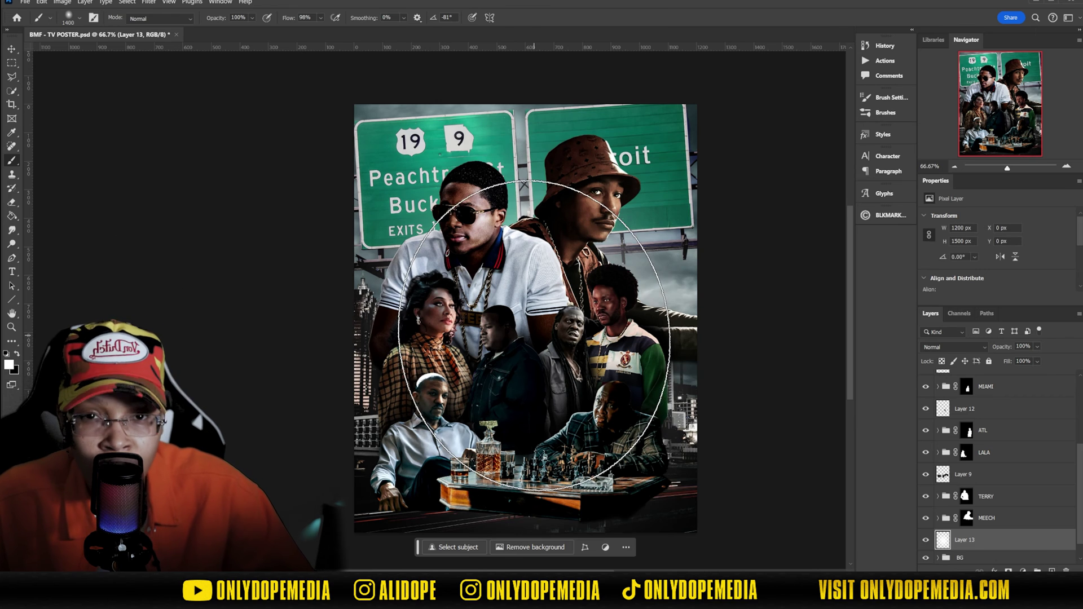
Step: Build up the white haze behind the characters at 100% flow, reducing the brush to 700 px, and save the file
{"action": "key", "text": "bracketleft"}
{"action": "key", "text": "bracketleft"}
{"action": "key", "text": "bracketleft"}
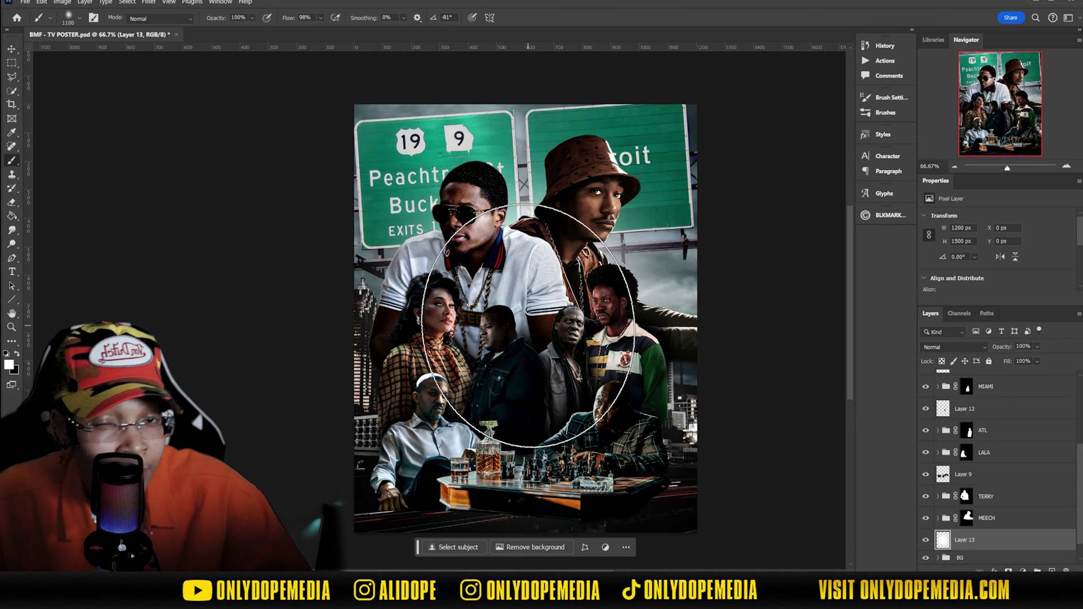
{"action": "key", "text": "shift+0"}
{"action": "key", "text": "bracketleft"}
{"action": "key", "text": "bracketleft"}
{"action": "key", "text": "bracketleft"}
{"action": "key", "text": "bracketleft"}
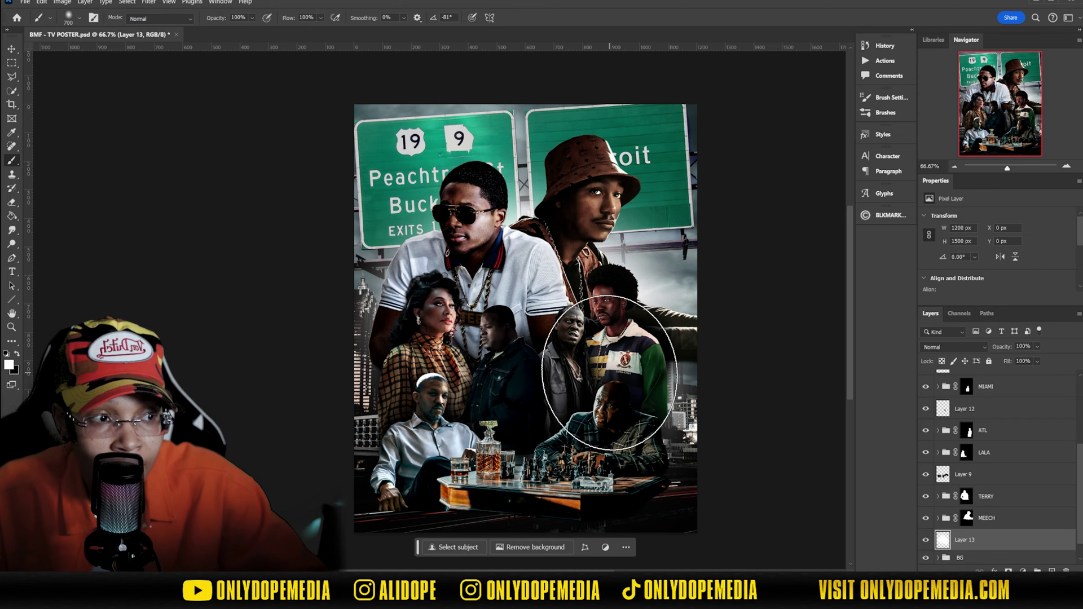
{"action": "key", "text": "ctrl+s"}
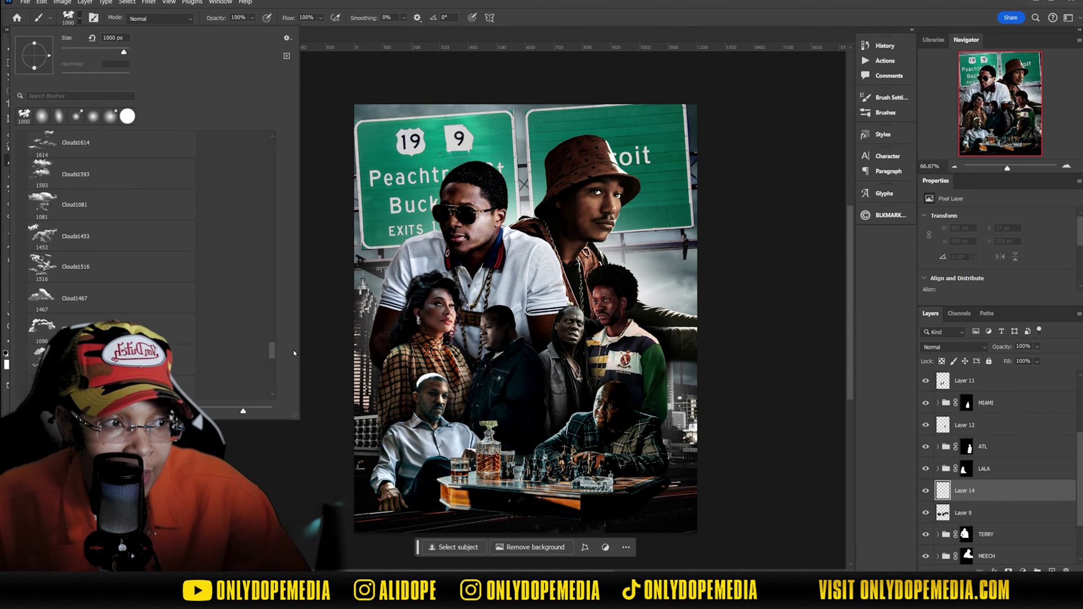
Step: Choose the Clouds1593 brush and stamp white clouds across the characters on Layer 14
{"action": "left_click_drag", "start_coordinate": [294, 349], "coordinate": [295, 346]}
{"action": "left_click", "coordinate": [111, 234]}
{"action": "left_click", "coordinate": [451, 457]}
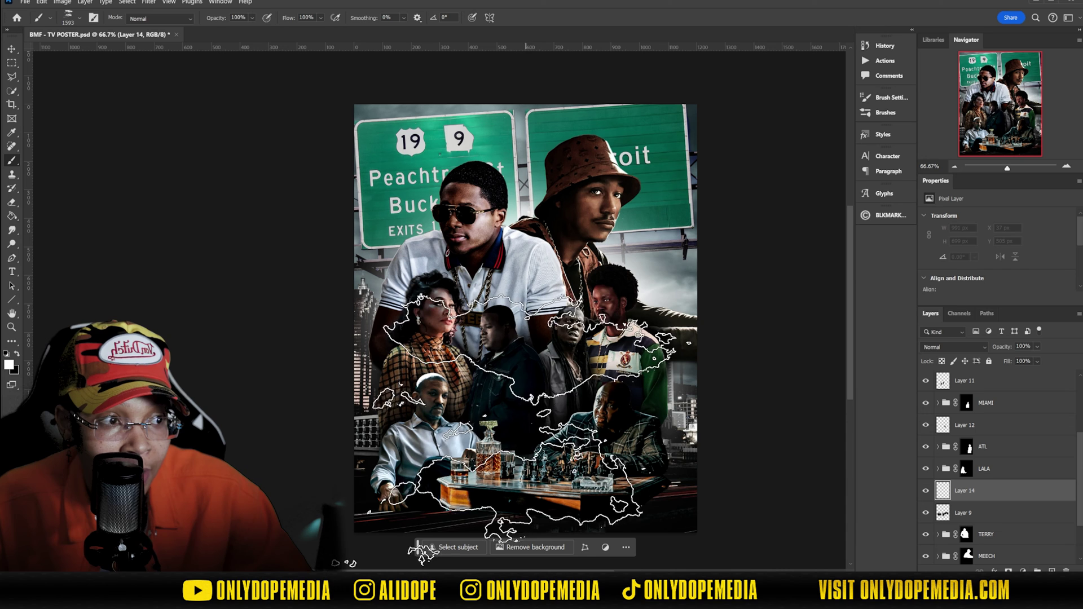
Step: Set the cloud layer, Layer 14, to Screen blending at 74% opacity
{"action": "key", "text": "v"}
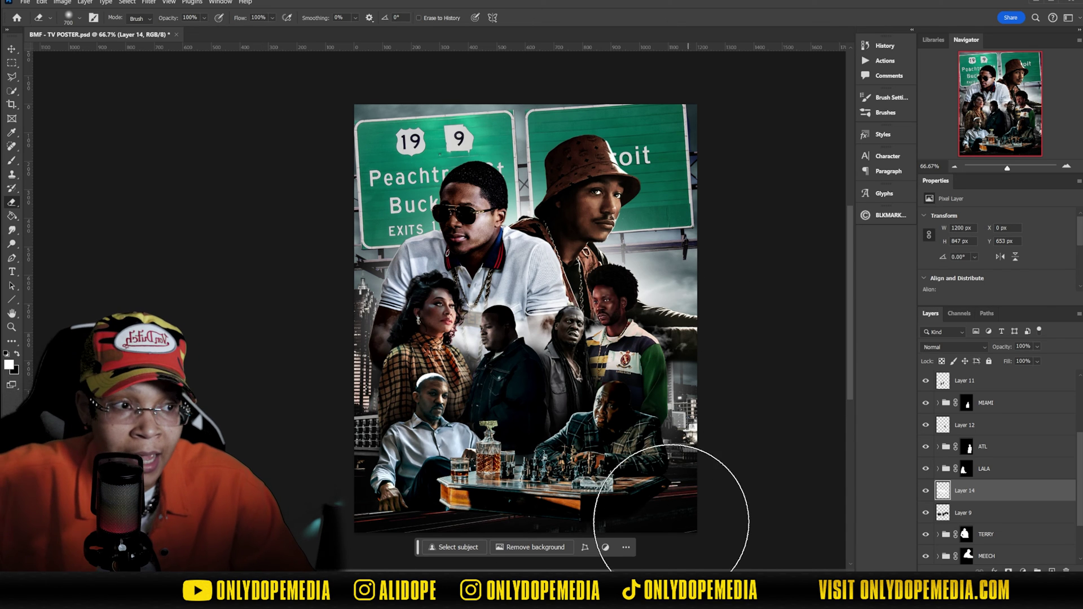
{"action": "key", "text": "4"}
{"action": "key", "text": "2"}
{"action": "left_click_drag", "start_coordinate": [969, 348], "coordinate": [987, 347]}
{"action": "left_click", "coordinate": [953, 346]}
{"action": "left_click", "coordinate": [950, 396]}
Step: Reposition the clouds beside the MEECH character and send Layer 14 below the MEECH group
{"action": "left_click_drag", "start_coordinate": [668, 362], "coordinate": [662, 387]}
{"action": "key", "text": "ctrl+bracketleft"}
{"action": "key", "text": "ctrl+bracketleft"}
{"action": "key", "text": "ctrl+bracketleft"}
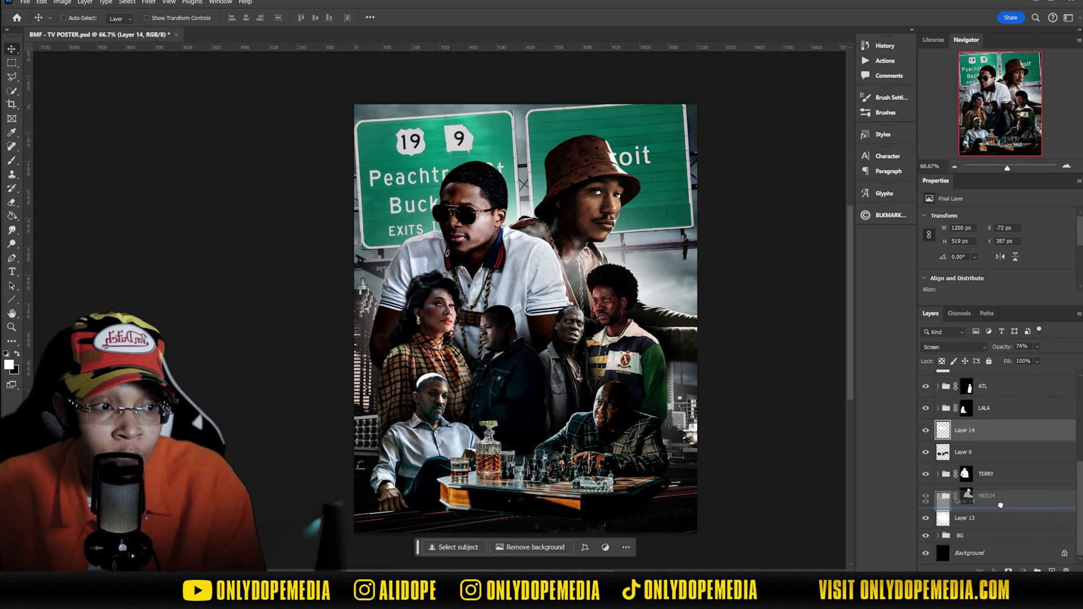
Step: Choose another cloud brush, enlarge it to 1200 px, and stamp more clouds on Layer 14 behind the characters
{"action": "key", "text": "b"}
{"action": "left_click", "coordinate": [79, 18]}
{"action": "scroll", "coordinate": [113, 242], "scroll_direction": "down", "scroll_amount": 1}
{"action": "left_click", "coordinate": [76, 293]}
{"action": "left_click", "coordinate": [544, 371]}
{"action": "key", "text": "bracketright"}
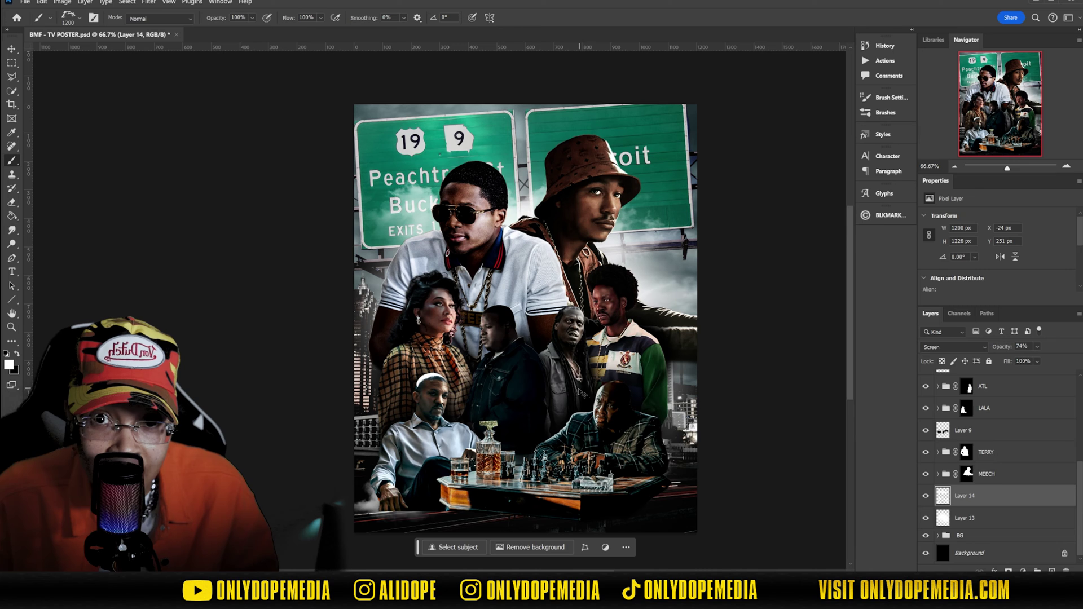
Step: Add a new layer above the BRYANT group and stamp white clouds over the chess table and seated men
{"action": "scroll", "coordinate": [1016, 451], "scroll_direction": "up", "scroll_amount": 5}
{"action": "left_click", "coordinate": [1024, 405]}
{"action": "key", "text": "ctrl+alt+shift+n"}
{"action": "left_click", "coordinate": [526, 448]}
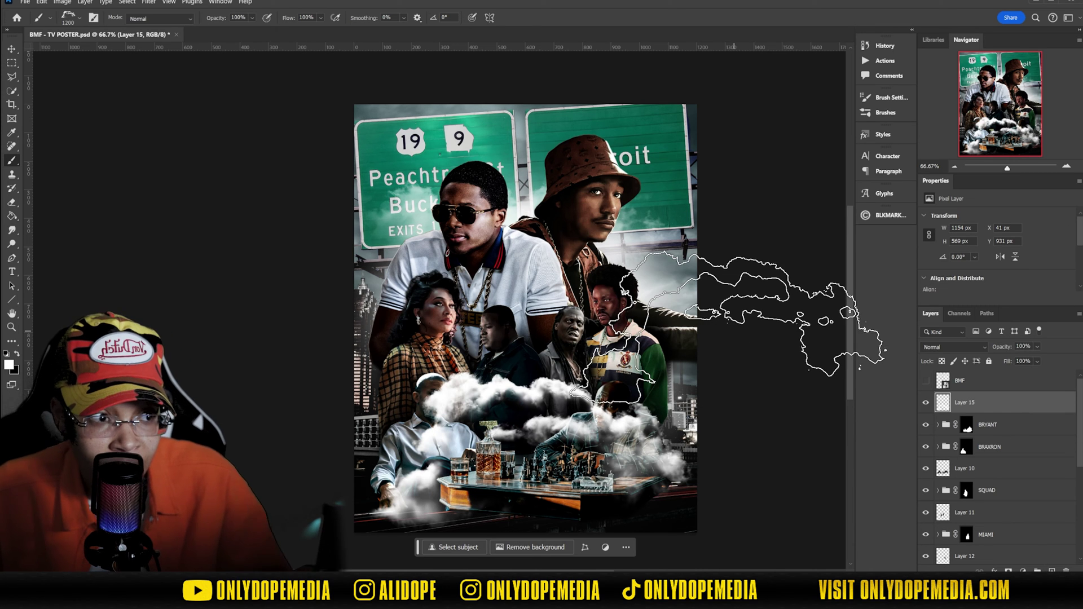
Step: Add a layer mask to Layer 15 and ready a soft round black brush at 57% flow
{"action": "key", "text": "v"}
{"action": "left_click", "coordinate": [1008, 570]}
{"action": "key", "text": "b"}
{"action": "left_click", "coordinate": [79, 18]}
{"action": "left_click", "coordinate": [25, 116]}
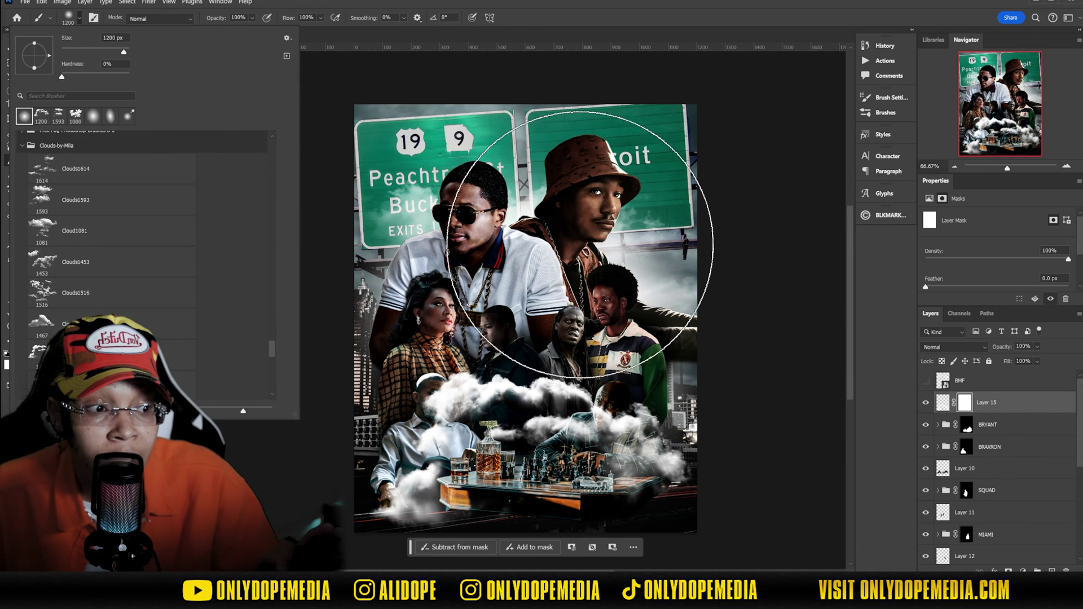
{"action": "left_click", "coordinate": [571, 252]}
{"action": "left_click_drag", "start_coordinate": [290, 18], "coordinate": [272, 26]}
{"action": "key", "text": "x"}
Step: Paint black on Layer 15's mask to clear the clouds from the seated men and chess table, and save the poster
{"action": "mouse_move", "coordinate": [451, 427]}
{"action": "left_mouse_down"}
{"action": "mouse_move", "coordinate": [484, 427]}
{"action": "mouse_move", "coordinate": [452, 404]}
{"action": "mouse_move", "coordinate": [450, 439]}
{"action": "left_mouse_up"}
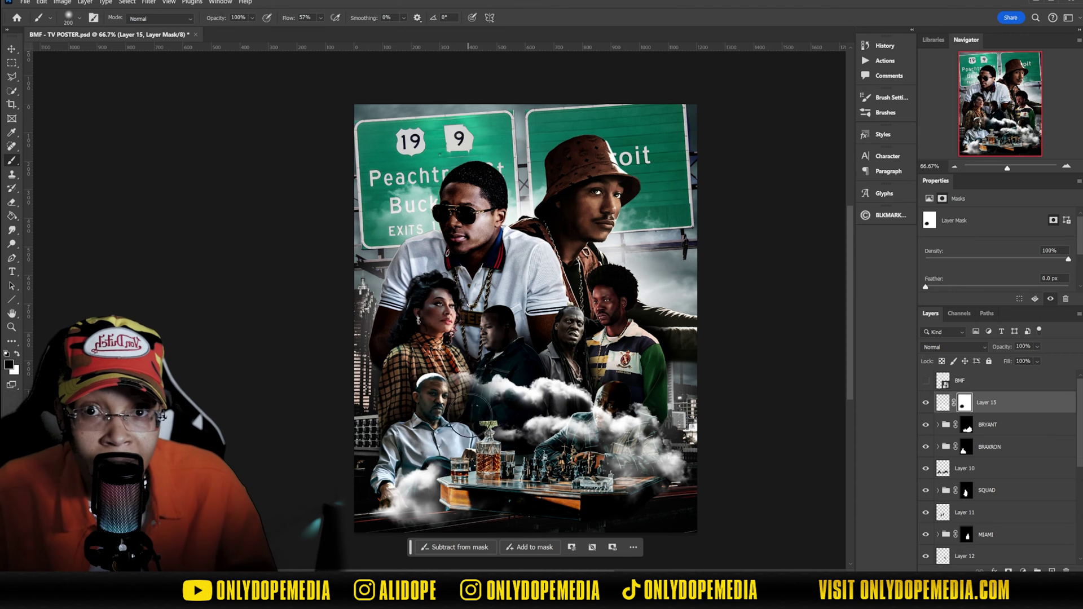
{"action": "mouse_move", "coordinate": [522, 389]}
{"action": "left_mouse_down"}
{"action": "mouse_move", "coordinate": [600, 442]}
{"action": "mouse_move", "coordinate": [636, 437]}
{"action": "mouse_move", "coordinate": [600, 429]}
{"action": "mouse_move", "coordinate": [631, 432]}
{"action": "left_mouse_up"}
{"action": "key", "text": "bracketleft"}
{"action": "mouse_move", "coordinate": [427, 483]}
{"action": "left_mouse_down"}
{"action": "mouse_move", "coordinate": [415, 478]}
{"action": "mouse_move", "coordinate": [519, 507]}
{"action": "left_mouse_up"}
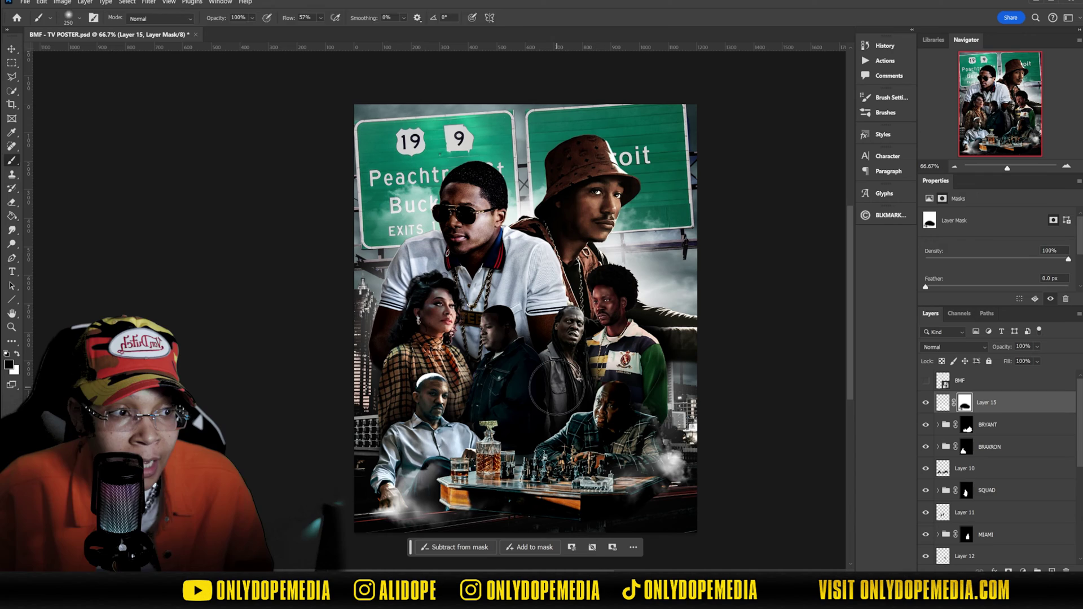
{"action": "key", "text": "v"}
{"action": "key", "text": "ctrl+s"}
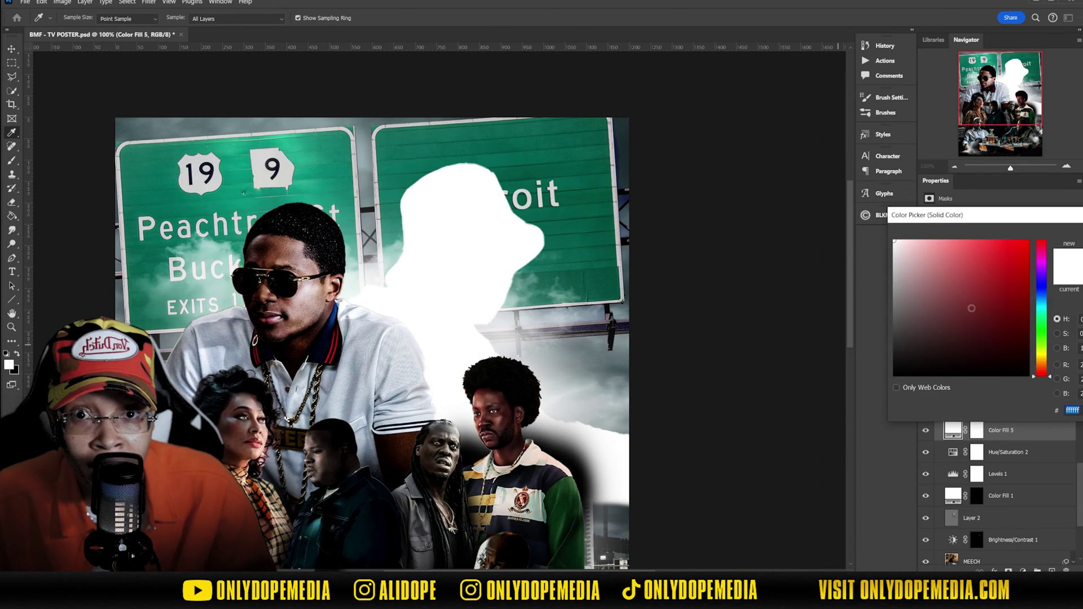
Step: Add a white Solid Color fill to the MEECH group and split its underlying-layer Blend If shadow slider to 25/73
{"action": "key", "text": "Return"}
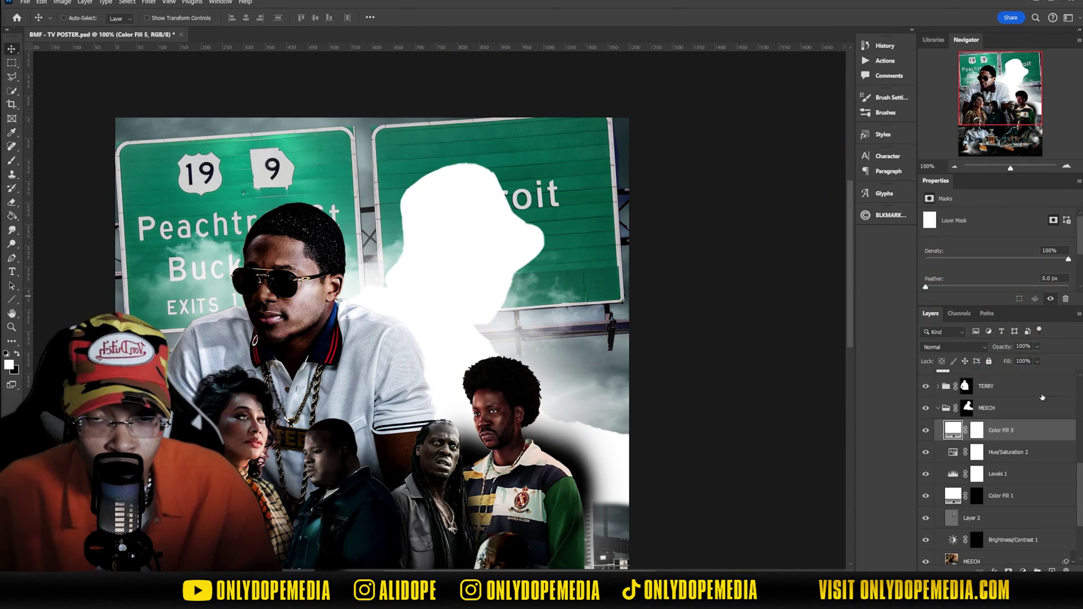
{"action": "key", "text": "v"}
{"action": "left_click", "coordinate": [977, 430]}
{"action": "key", "text": "ctrl+i"}
{"action": "key", "text": "ctrl+i"}
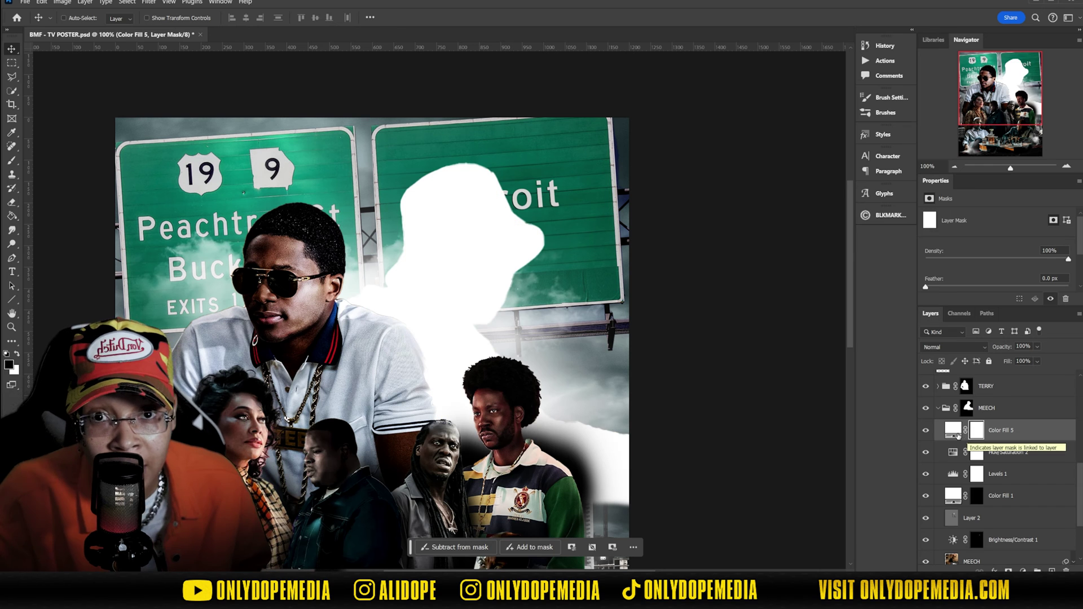
{"action": "double_click", "coordinate": [1044, 431]}
{"action": "mouse_move", "coordinate": [837, 289]}
{"action": "left_mouse_down"}
{"action": "mouse_move", "coordinate": [877, 290]}
{"action": "mouse_move", "coordinate": [850, 294]}
{"action": "left_mouse_up"}
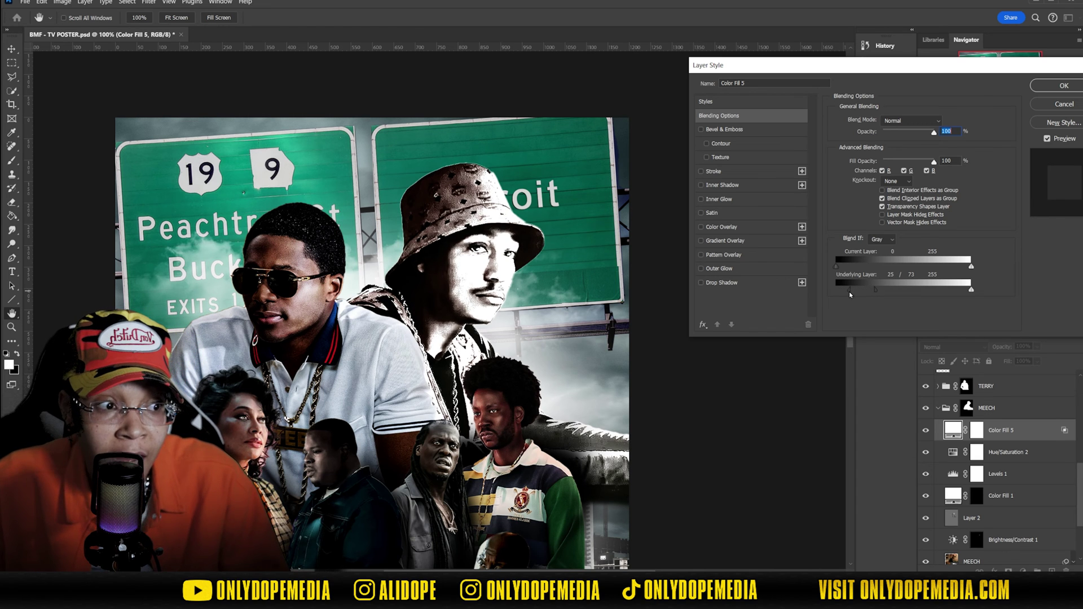
{"action": "key", "text": "Return"}
Step: Invert Color Fill 5's mask to black and paint white highlights over the MEECH character using a brush angled at -55°
{"action": "left_click", "coordinate": [980, 431]}
{"action": "key", "text": "ctrl+i"}
{"action": "key", "text": "b"}
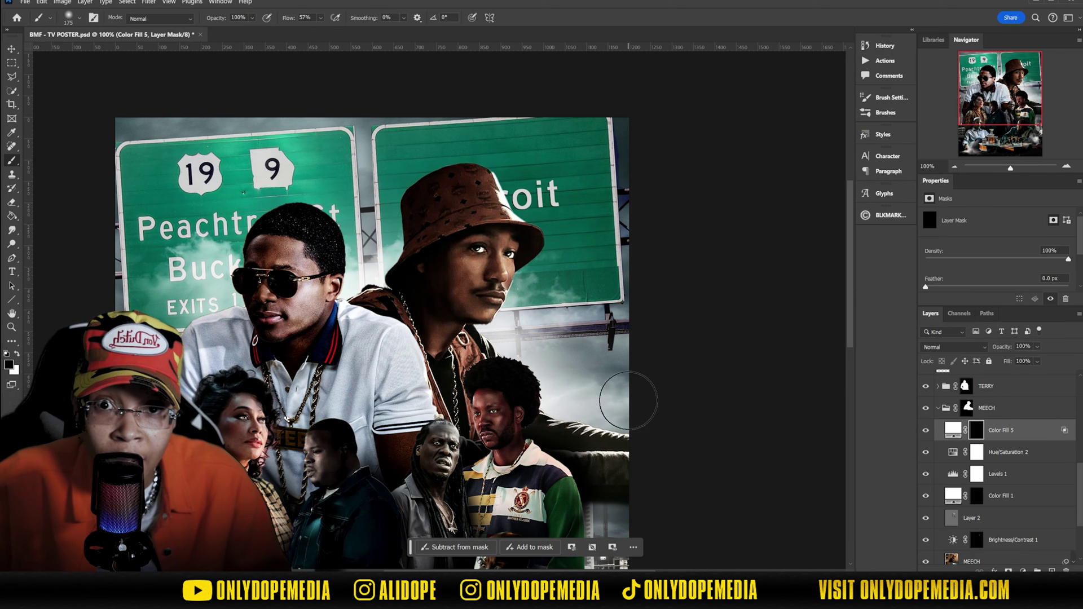
{"action": "left_click", "coordinate": [72, 17]}
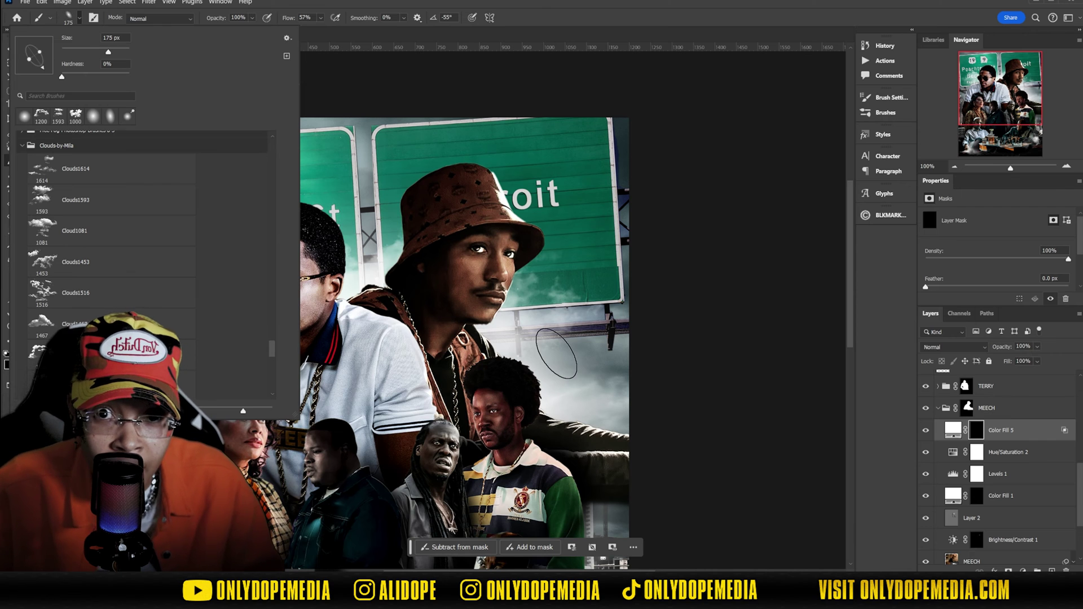
{"action": "left_click", "coordinate": [557, 354]}
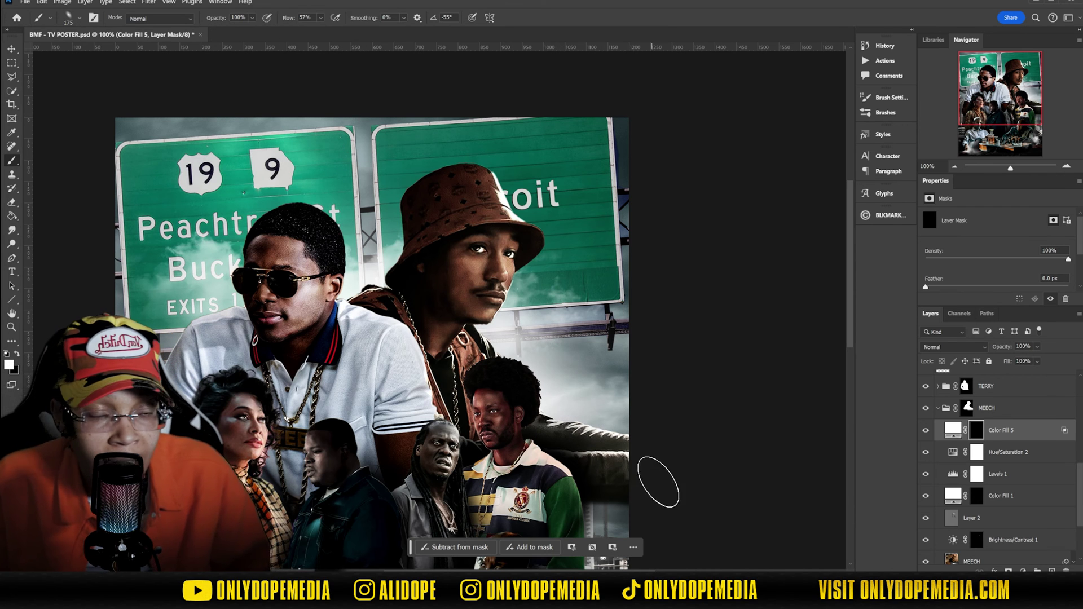
{"action": "left_click_drag", "start_coordinate": [383, 217], "coordinate": [567, 267]}
Step: Add a second white Solid Color fill above Color Fill 5, adjust its underlying-layer Blend If shadow slider, and invert its mask to black
{"action": "left_click", "coordinate": [1023, 571]}
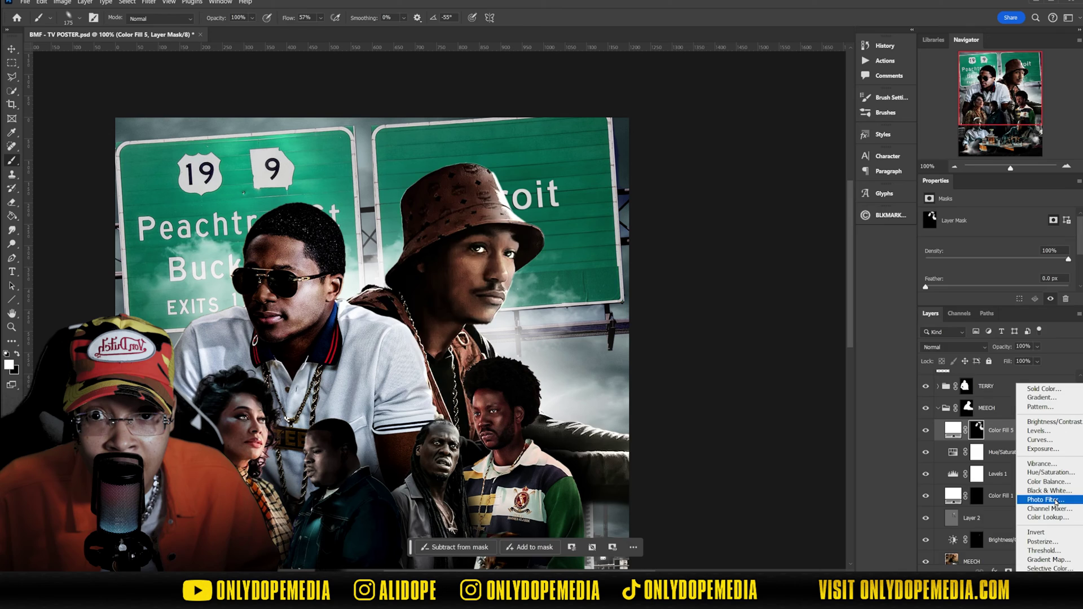
{"action": "left_click", "coordinate": [1039, 388]}
{"action": "key", "text": "Return"}
{"action": "double_click", "coordinate": [1036, 430]}
{"action": "left_click_drag", "start_coordinate": [841, 289], "coordinate": [849, 289]}
{"action": "left_click", "coordinate": [996, 85]}
{"action": "key", "text": "ctrl+i"}
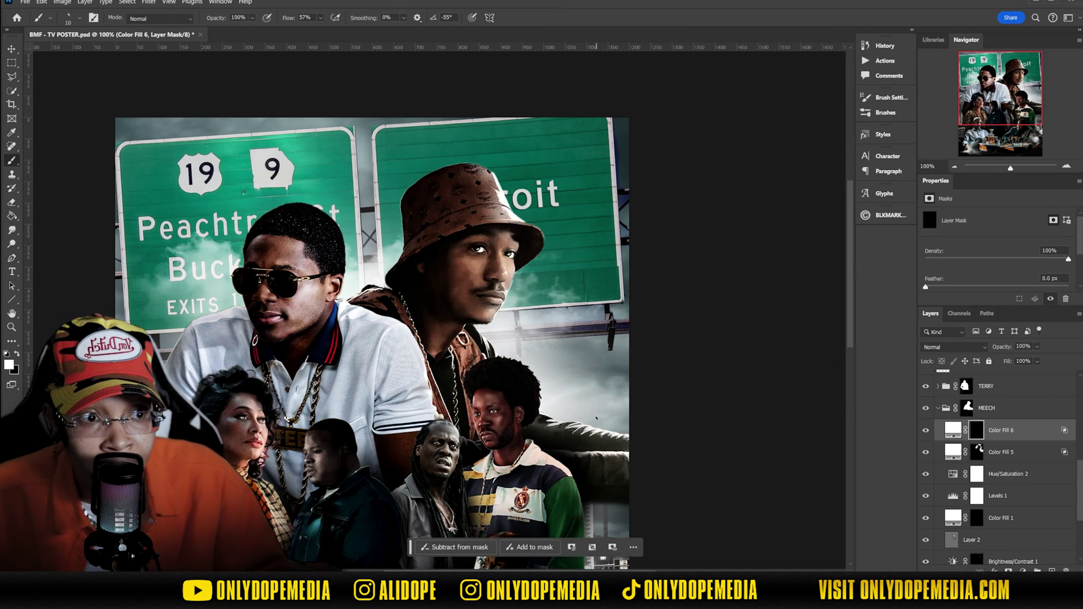
Step: Paint a thin white rim light around the edge of MEECH's bucket hat on Color Fill 6's mask at 96% flow
{"action": "key", "text": "ctrl+plus"}
{"action": "left_click_drag", "start_coordinate": [394, 126], "coordinate": [508, 91]}
{"action": "left_click_drag", "start_coordinate": [288, 18], "coordinate": [311, 18]}
{"action": "left_click", "coordinate": [79, 18]}
{"action": "left_click", "coordinate": [51, 116]}
{"action": "left_click_drag", "start_coordinate": [448, 99], "coordinate": [528, 96]}
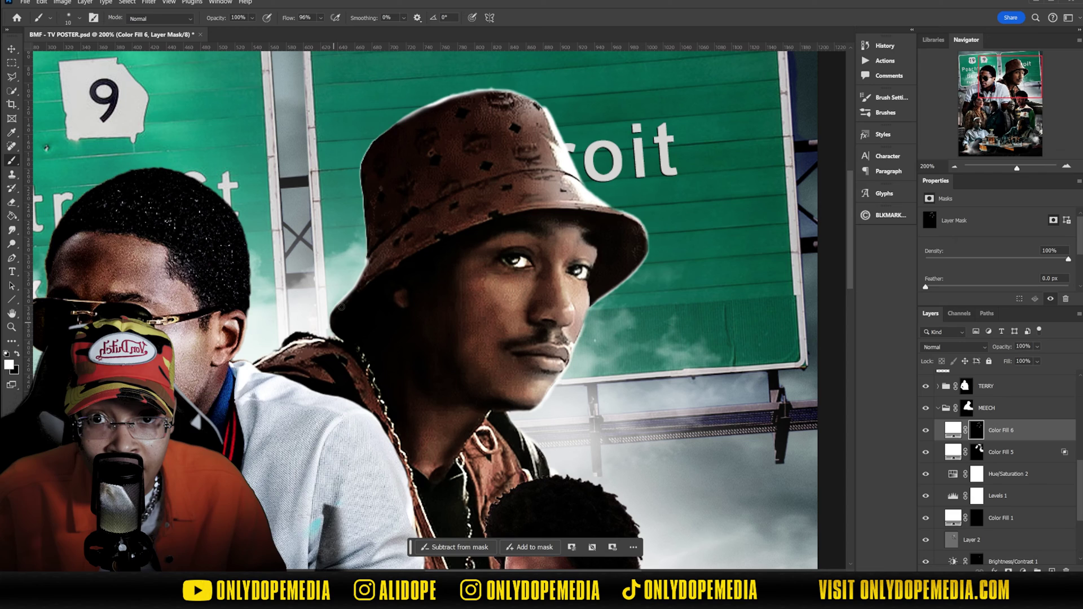
Step: Paint a thin white rim light along TERRY's arm and sleeve on Color Fill 8's mask
{"action": "scroll", "coordinate": [773, 457], "scroll_direction": "down", "scroll_amount": 3}
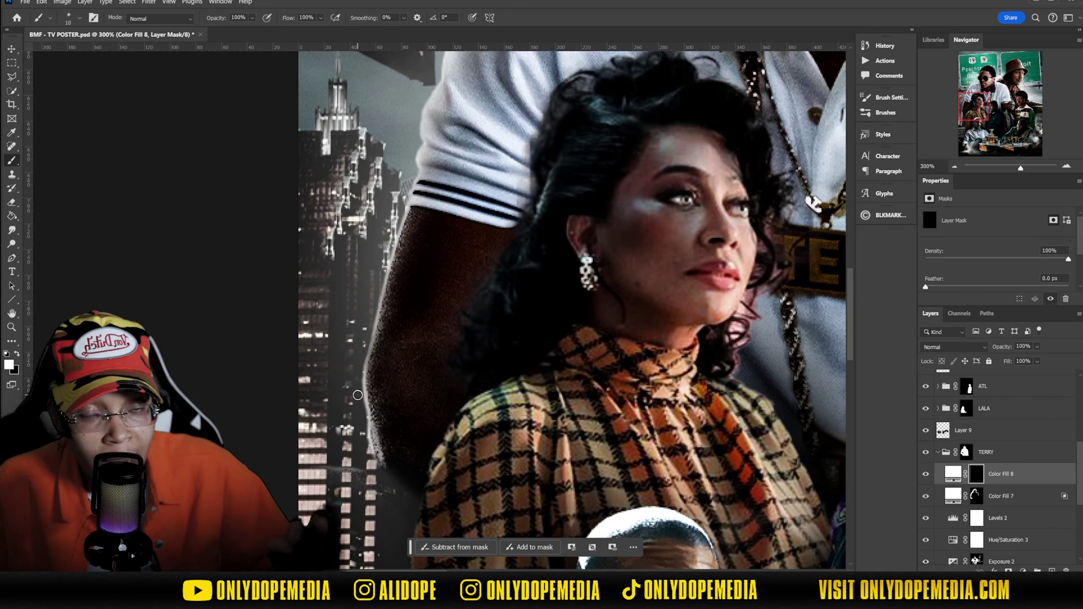
{"action": "left_click_drag", "start_coordinate": [366, 390], "coordinate": [417, 180]}
{"action": "mouse_move", "coordinate": [417, 184]}
{"action": "left_mouse_down"}
{"action": "mouse_move", "coordinate": [409, 308]}
{"action": "mouse_move", "coordinate": [387, 391]}
{"action": "left_mouse_up"}
{"action": "left_click_drag", "start_coordinate": [367, 459], "coordinate": [463, 169]}
{"action": "left_click_drag", "start_coordinate": [464, 170], "coordinate": [378, 354]}
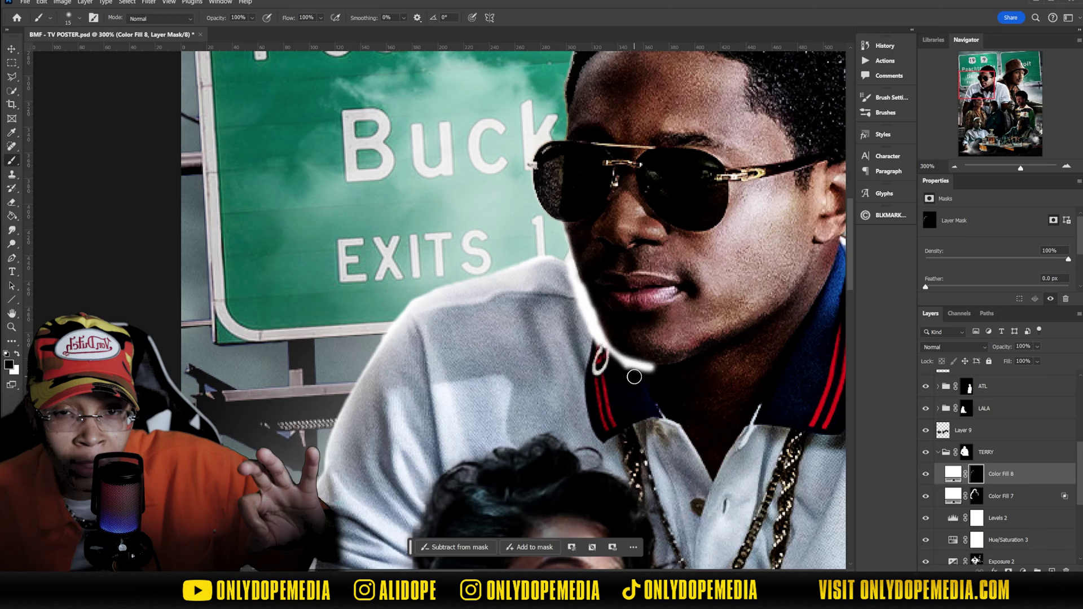
{"action": "key", "text": "x"}
Step: Paint rim light around TERRY's hair and head on Color Fill 8's mask and set the layer to Soft Light blending
{"action": "scroll", "coordinate": [599, 304], "scroll_direction": "up", "scroll_amount": 5}
{"action": "scroll", "coordinate": [509, 301], "scroll_direction": "up", "scroll_amount": 4}
{"action": "scroll", "coordinate": [541, 250], "scroll_direction": "right", "scroll_amount": 2}
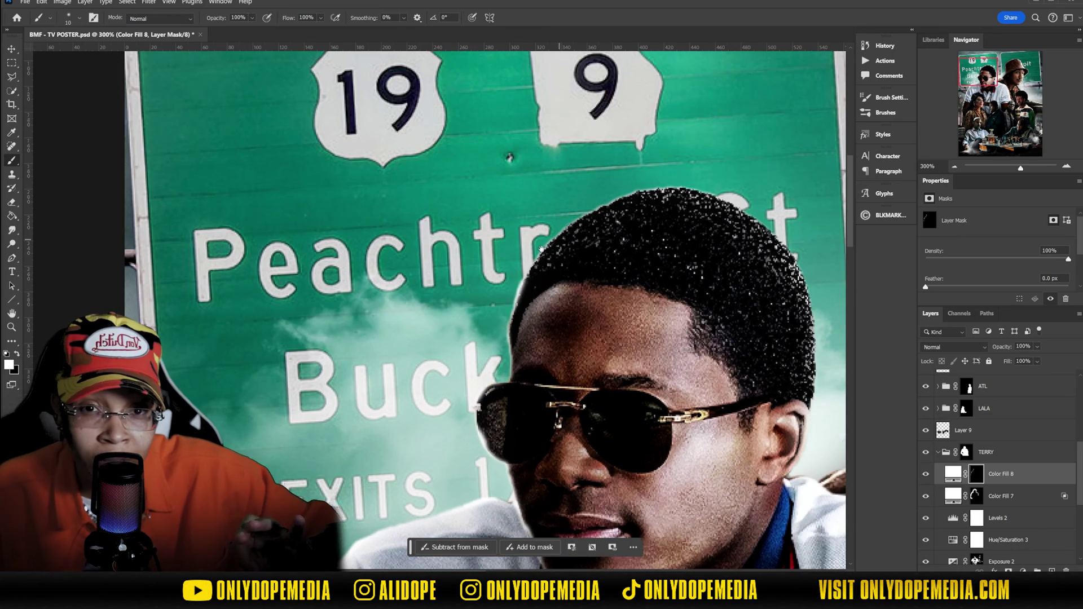
{"action": "left_click_drag", "start_coordinate": [651, 185], "coordinate": [762, 221]}
{"action": "mouse_move", "coordinate": [814, 423]}
{"action": "left_mouse_down"}
{"action": "mouse_move", "coordinate": [694, 389]}
{"action": "mouse_move", "coordinate": [654, 203]}
{"action": "left_mouse_up"}
{"action": "left_click_drag", "start_coordinate": [706, 525], "coordinate": [489, 176]}
{"action": "scroll", "coordinate": [506, 301], "scroll_direction": "down", "scroll_amount": 2}
{"action": "left_click", "coordinate": [955, 347]}
{"action": "left_click", "coordinate": [963, 424]}
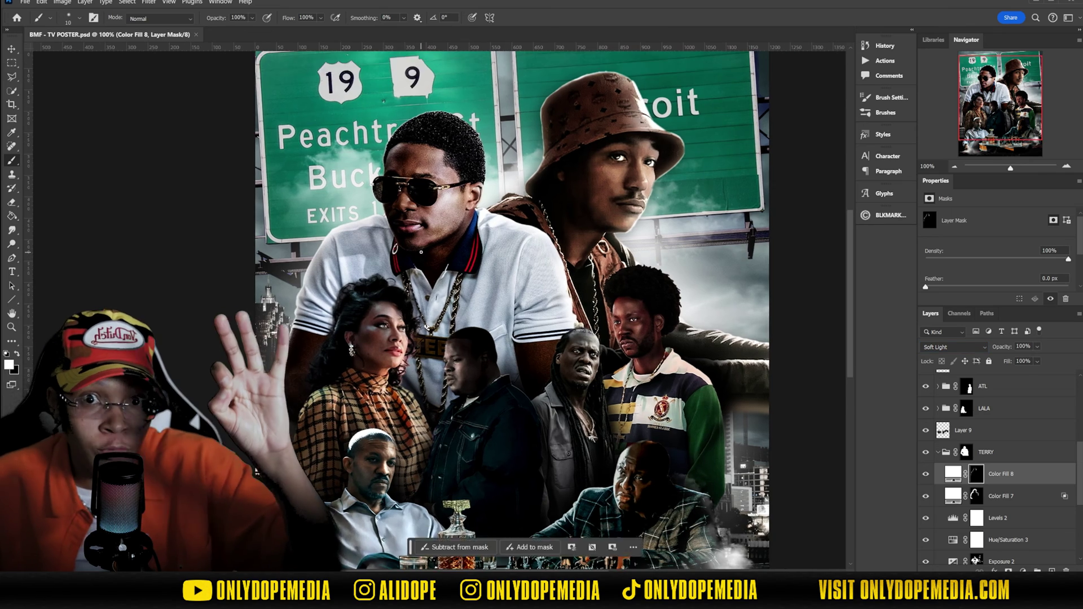
Step: Change the MEECH group's Inner Glow color to a light peach and lower its opacity to 49%
{"action": "scroll", "coordinate": [412, 181], "scroll_direction": "up", "scroll_amount": 2}
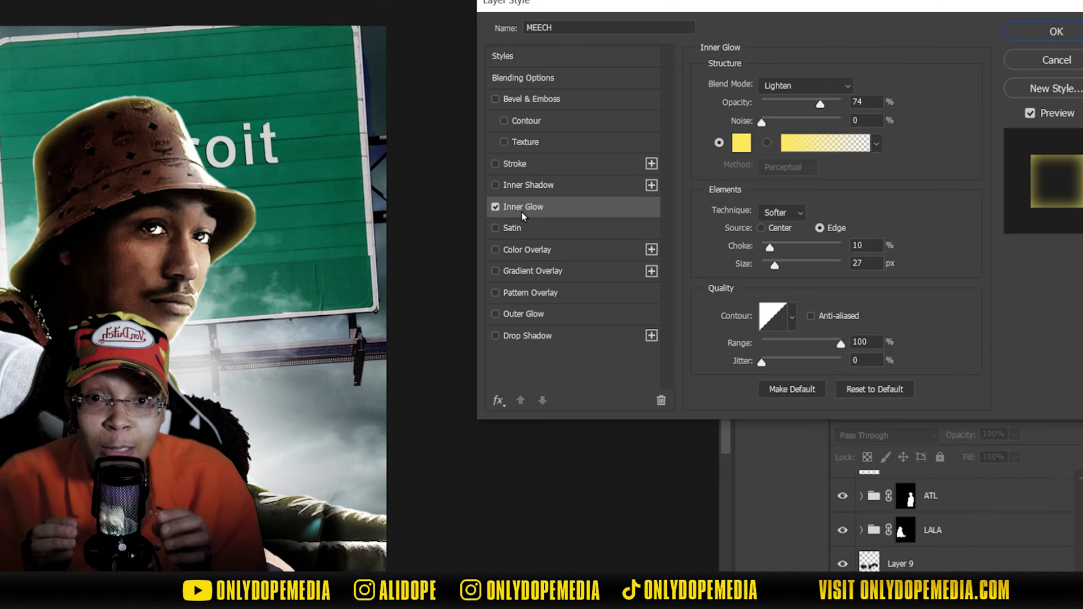
{"action": "left_click", "coordinate": [742, 143]}
{"action": "left_click", "coordinate": [794, 276]}
{"action": "left_click_drag", "start_coordinate": [1019, 438], "coordinate": [1021, 464]}
{"action": "left_click", "coordinate": [811, 271]}
{"action": "left_click_drag", "start_coordinate": [820, 273], "coordinate": [855, 272]}
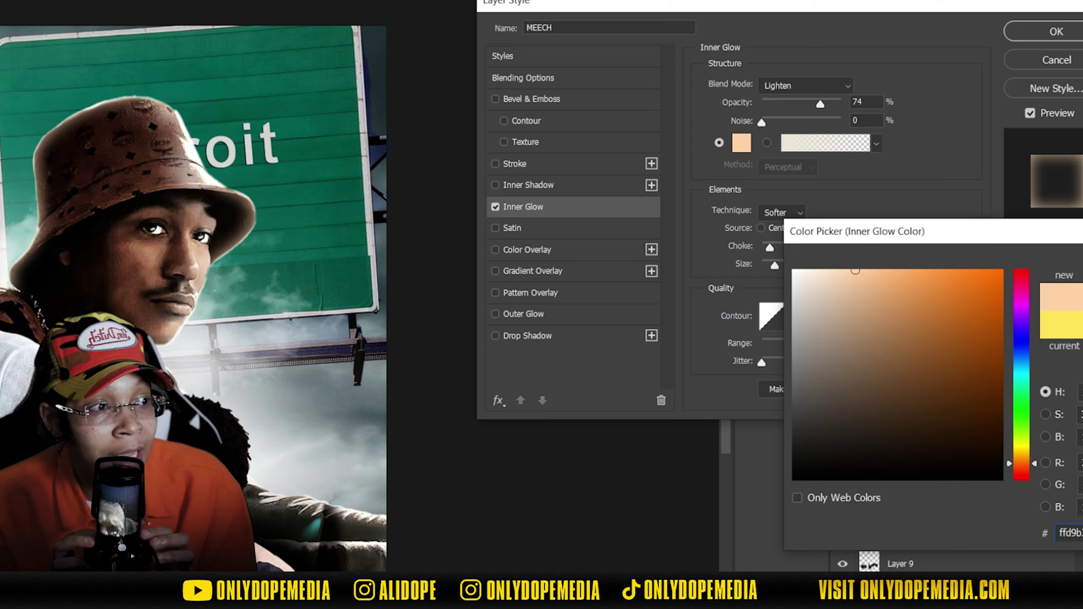
{"action": "key", "text": "Return"}
{"action": "left_click_drag", "start_coordinate": [821, 104], "coordinate": [801, 104]}
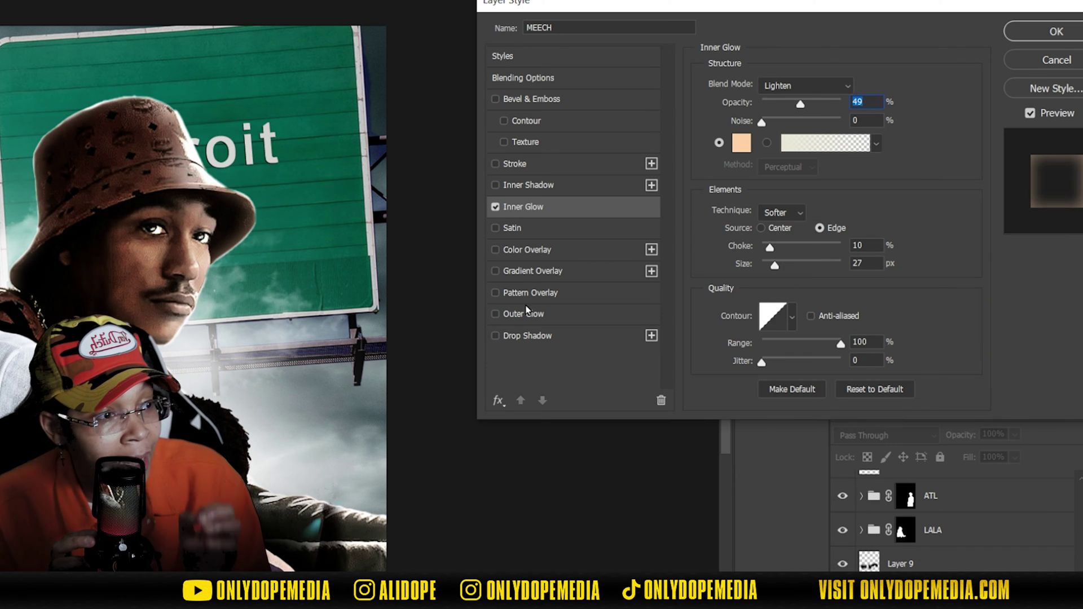
Step: Add a Drop Shadow to the MEECH group with 35% opacity and 32 px size, and apply the layer style
{"action": "left_click", "coordinate": [528, 337]}
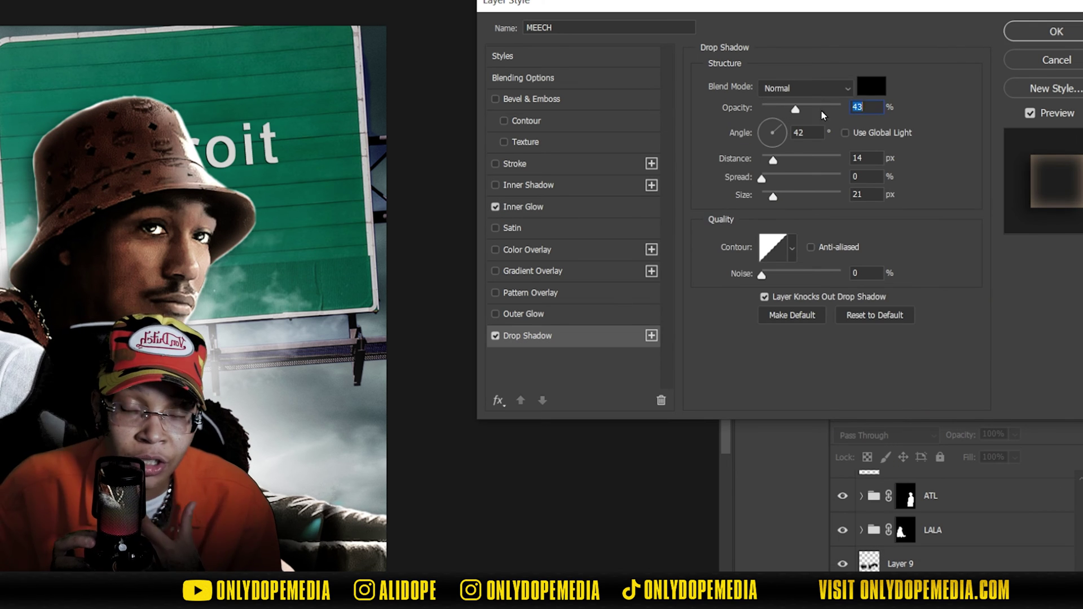
{"action": "left_click_drag", "start_coordinate": [785, 108], "coordinate": [790, 109]}
{"action": "left_click_drag", "start_coordinate": [773, 196], "coordinate": [786, 198]}
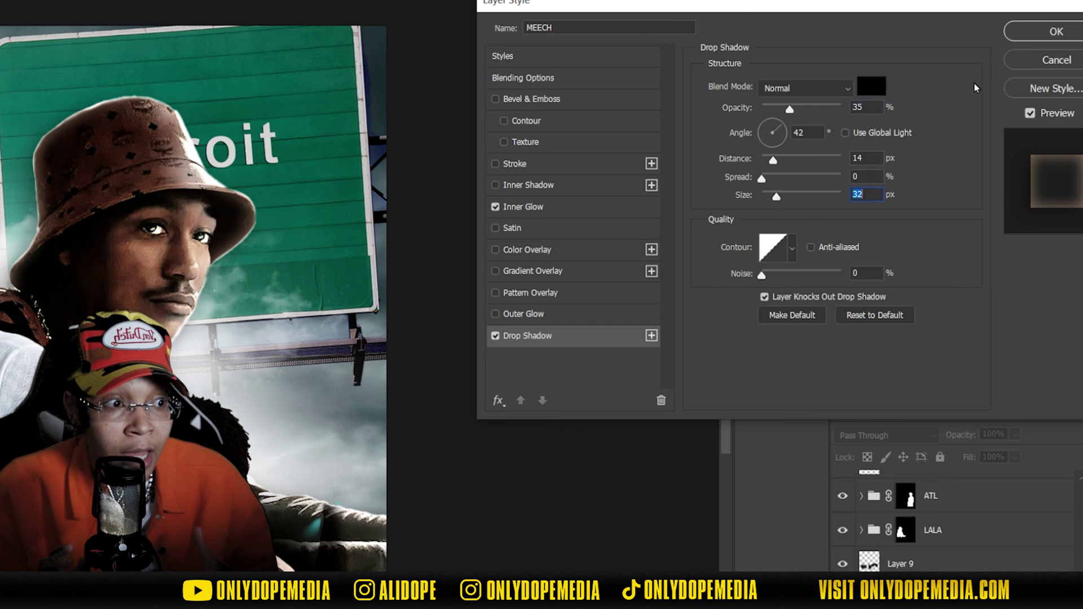
{"action": "key", "text": "Return"}
{"action": "left_click", "coordinate": [931, 598]}
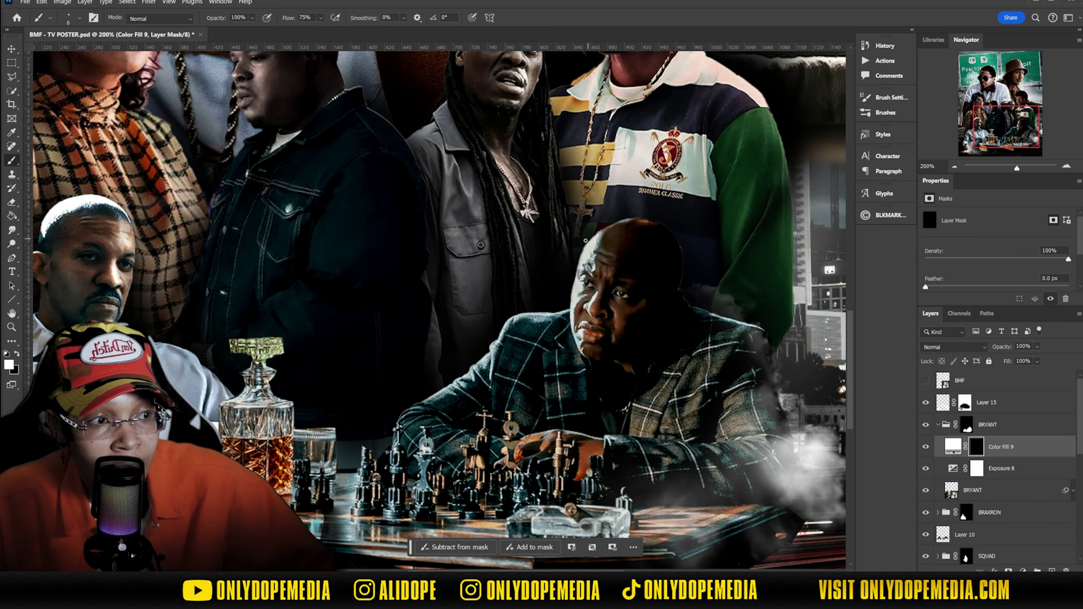
{"action": "scroll", "coordinate": [674, 295], "scroll_direction": "up", "scroll_amount": 1}
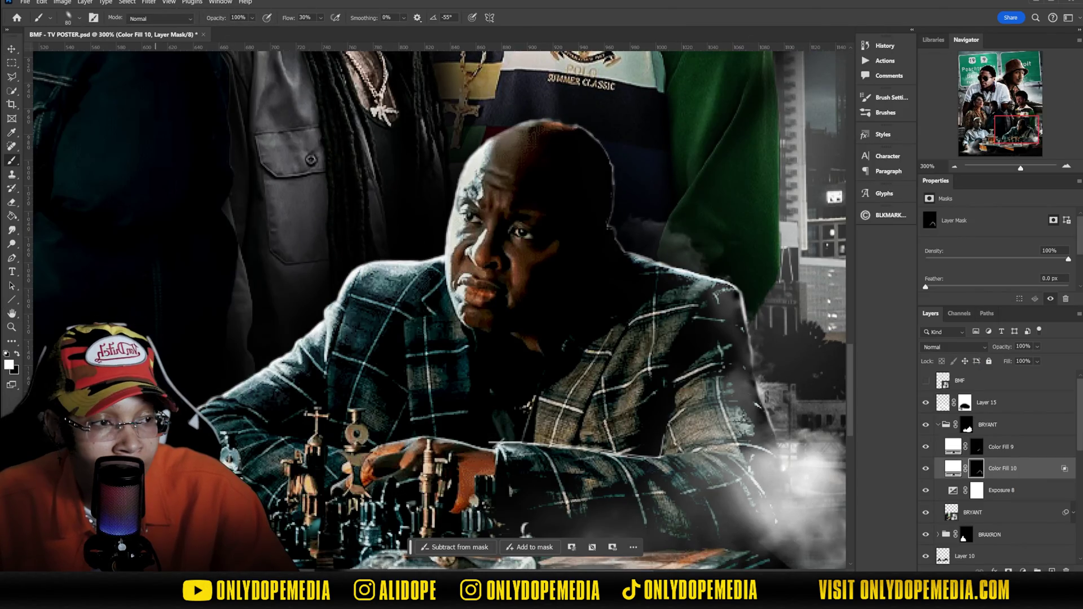
{"action": "key", "text": "ctrl+0"}
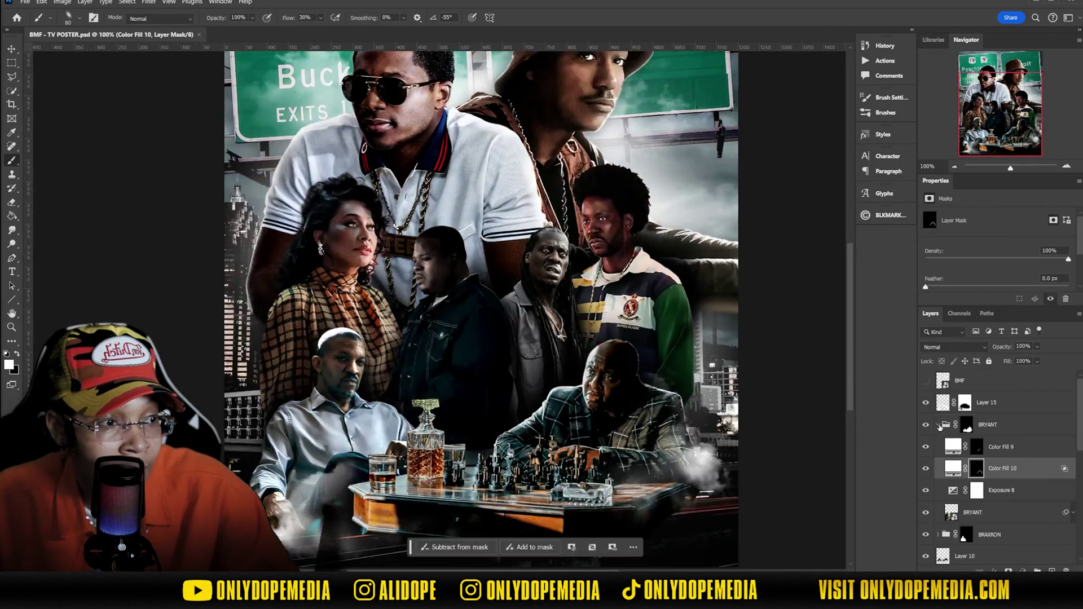
{"action": "scroll", "coordinate": [479, 295], "scroll_direction": "up", "scroll_amount": 2}
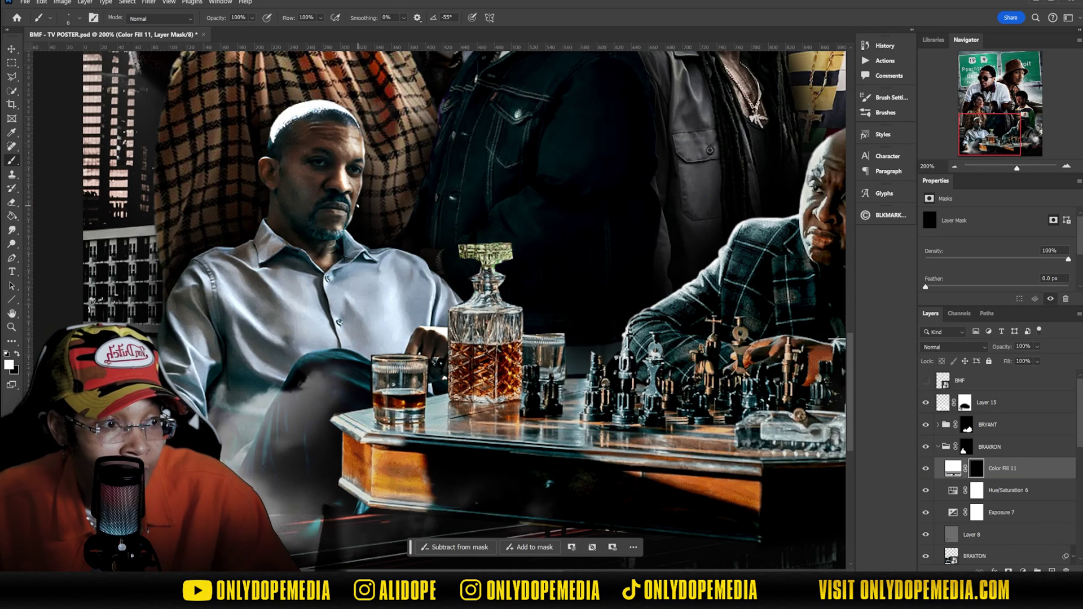
{"action": "scroll", "coordinate": [354, 217], "scroll_direction": "up", "scroll_amount": 5}
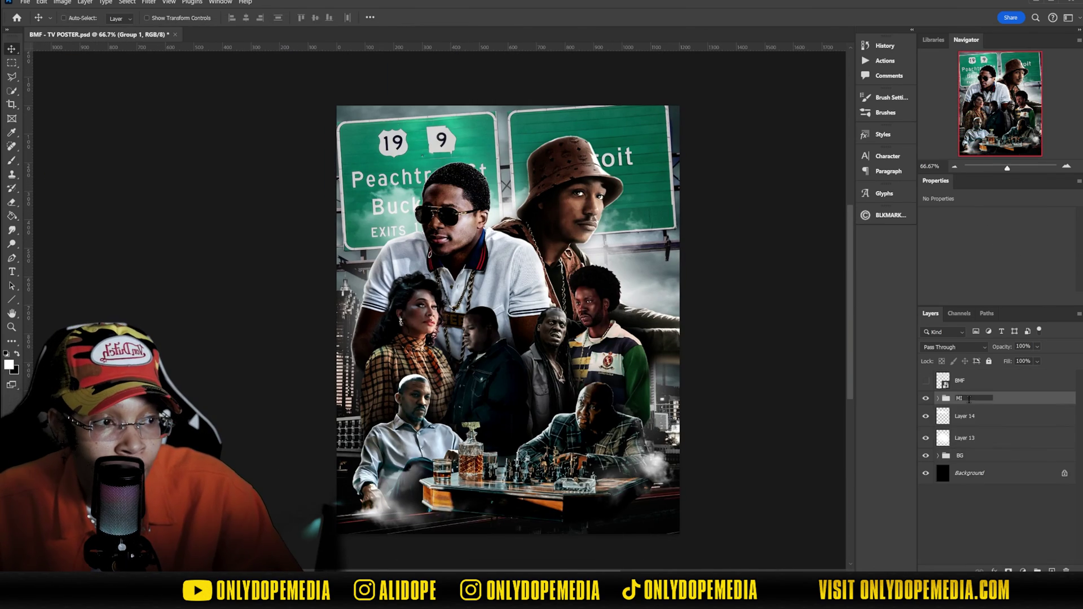
Step: Scale down the MAIN IMAGES group and center it over the skyline above the highway light trails, and save the poster
{"action": "key", "text": "ctrl+t"}
{"action": "left_click_drag", "start_coordinate": [576, 343], "coordinate": [575, 361]}
{"action": "left_click_drag", "start_coordinate": [545, 528], "coordinate": [545, 514]}
{"action": "left_click_drag", "start_coordinate": [586, 410], "coordinate": [579, 411]}
{"action": "key", "text": "Return"}
{"action": "key", "text": "ctrl+s"}
Step: Erase the Layer 13 glow along the poster's right edge beside the MEECH sleeve with a smaller eraser
{"action": "left_click", "coordinate": [989, 439]}
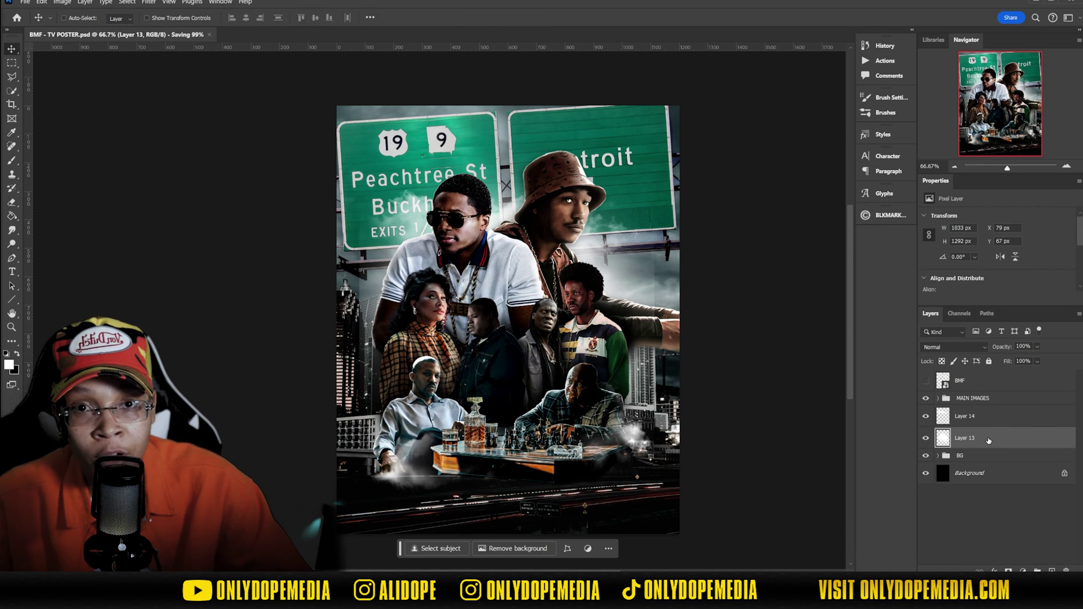
{"action": "key", "text": "e"}
{"action": "key", "text": "bracketleft"}
{"action": "key", "text": "bracketleft"}
{"action": "key", "text": "bracketleft"}
{"action": "key", "text": "bracketleft"}
{"action": "left_click_drag", "start_coordinate": [691, 331], "coordinate": [675, 306]}
Step: Paint black on the MEECH group's mask to fade the cut-off end of the sleeve near the poster's right edge
{"action": "left_click", "coordinate": [948, 398]}
{"action": "left_click", "coordinate": [939, 398]}
{"action": "scroll", "coordinate": [997, 456], "scroll_direction": "down", "scroll_amount": 3}
{"action": "scroll", "coordinate": [997, 456], "scroll_direction": "down", "scroll_amount": 3}
{"action": "left_click", "coordinate": [973, 476]}
{"action": "key", "text": "b"}
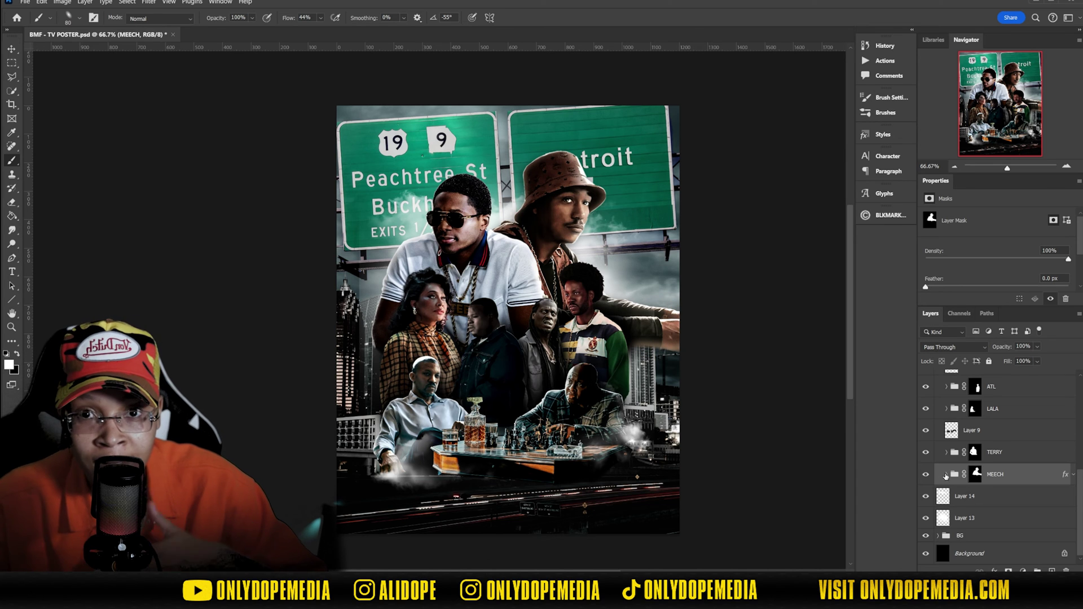
{"action": "key", "text": "shift+0"}
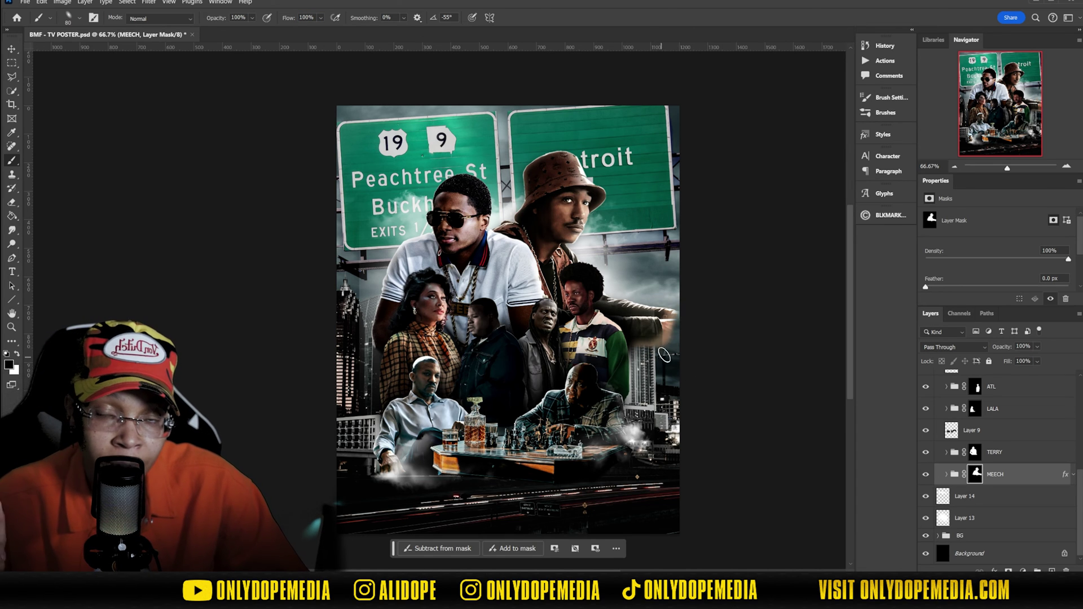
{"action": "mouse_move", "coordinate": [642, 334]}
{"action": "left_mouse_down"}
{"action": "mouse_move", "coordinate": [644, 311]}
{"action": "mouse_move", "coordinate": [624, 321]}
{"action": "left_mouse_up"}
Step: Collapse the MAIN IMAGES group and shift all the characters slightly to the right
{"action": "left_click", "coordinate": [975, 432]}
{"action": "key", "text": "e"}
{"action": "key", "text": "v"}
{"action": "scroll", "coordinate": [954, 429], "scroll_direction": "up", "scroll_amount": 5}
{"action": "left_click", "coordinate": [938, 398]}
{"action": "left_click_drag", "start_coordinate": [508, 316], "coordinate": [518, 316]}
Step: Erase the Layer 13 glow along the poster's left edge beside the buildings, and save the poster
{"action": "left_click", "coordinate": [970, 442]}
{"action": "key", "text": "e"}
{"action": "left_click_drag", "start_coordinate": [361, 367], "coordinate": [352, 234]}
{"action": "key", "text": "v"}
{"action": "key", "text": "ctrl+s"}
Step: Add a new layer above MAIN IMAGES, paint white over the striped-shirt character at 75% flow, and set it to Overlay
{"action": "key", "text": "ctrl+shift+alt+n"}
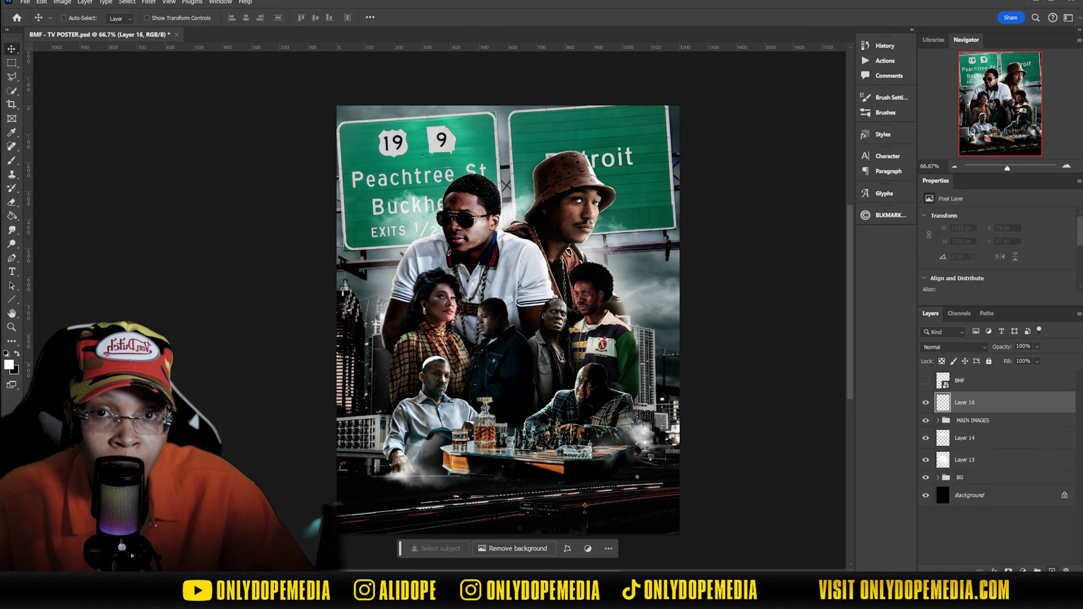
{"action": "key", "text": "b"}
{"action": "left_click", "coordinate": [292, 17]}
{"action": "left_click", "coordinate": [617, 319]}
{"action": "left_click", "coordinate": [954, 346]}
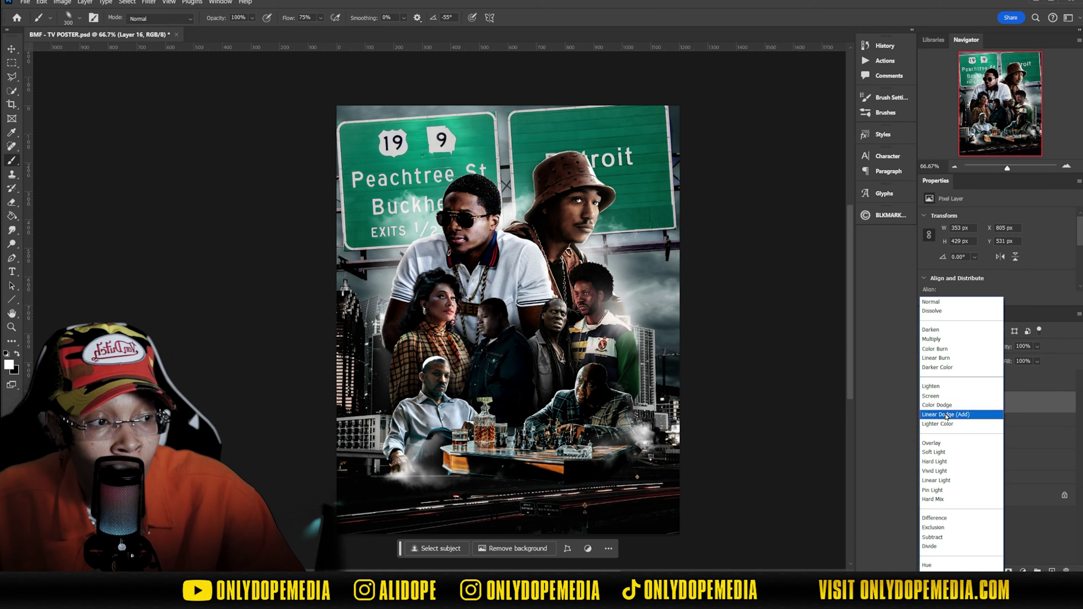
{"action": "left_click", "coordinate": [943, 444]}
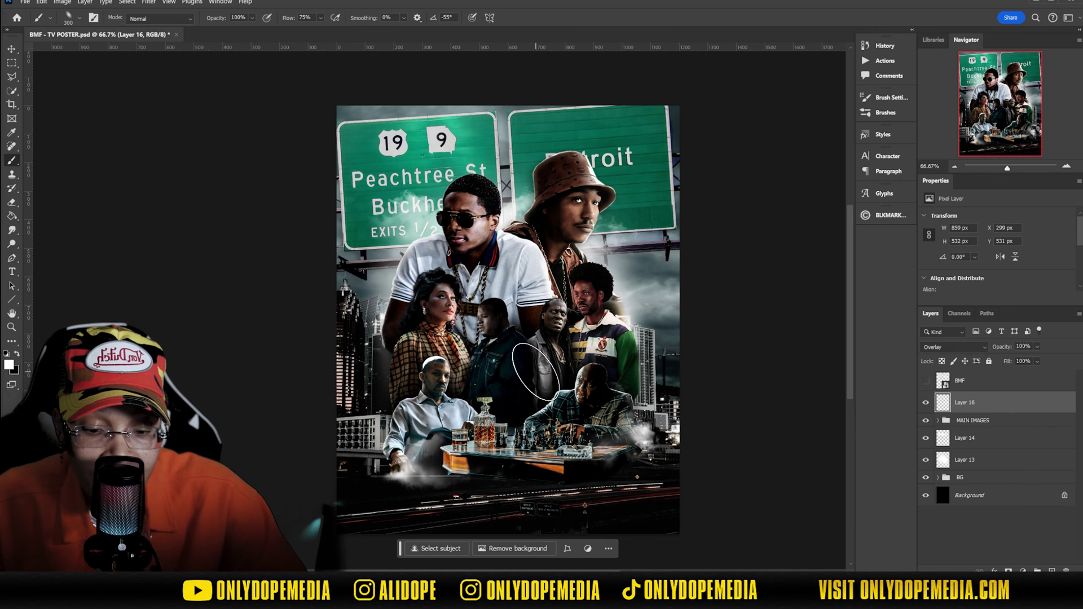
Step: Paint more white highlights on Layer 16 over the characters and chess table, rotating the brush to -132°
{"action": "left_click_drag", "start_coordinate": [553, 297], "coordinate": [526, 246]}
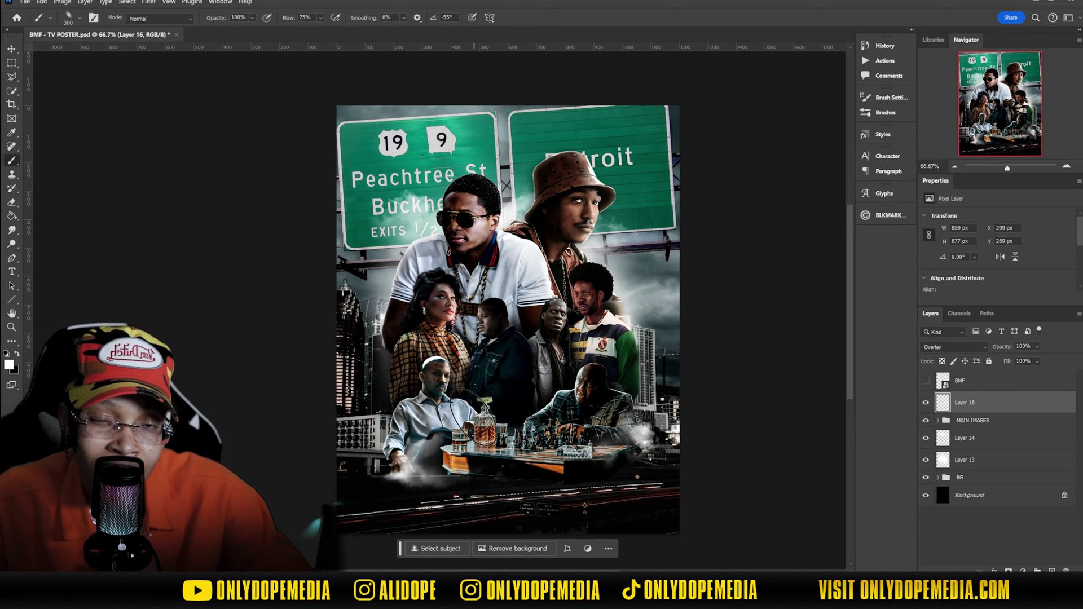
{"action": "left_click_drag", "start_coordinate": [473, 420], "coordinate": [555, 418]}
{"action": "left_click", "coordinate": [80, 18]}
{"action": "left_click", "coordinate": [548, 410]}
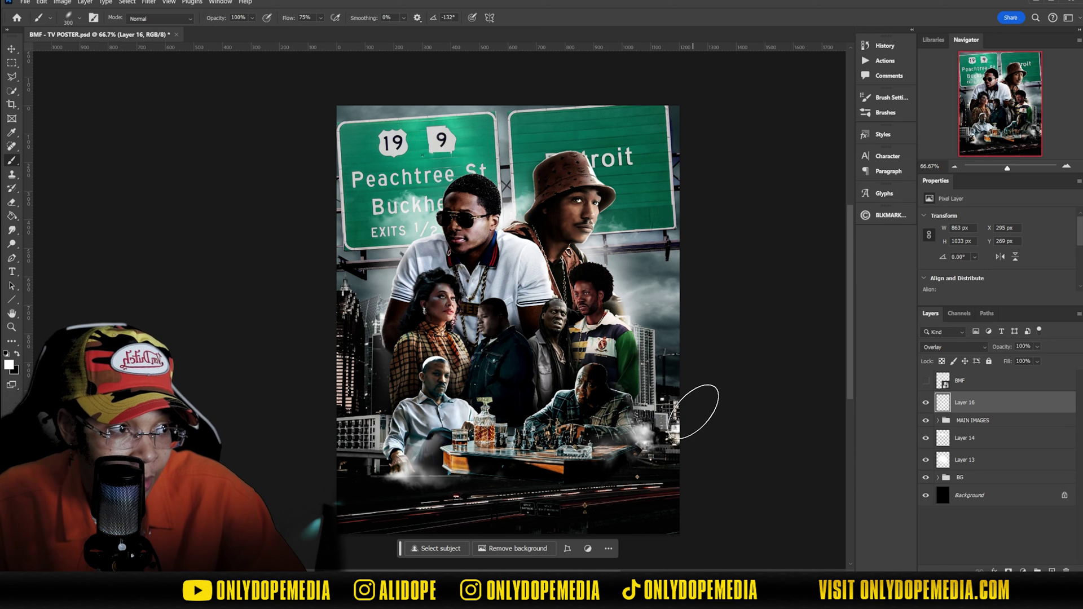
Step: Add a gradient fill layer above Exposure 1 in the BG group and recolour its white colour stop to black
{"action": "key", "text": "v"}
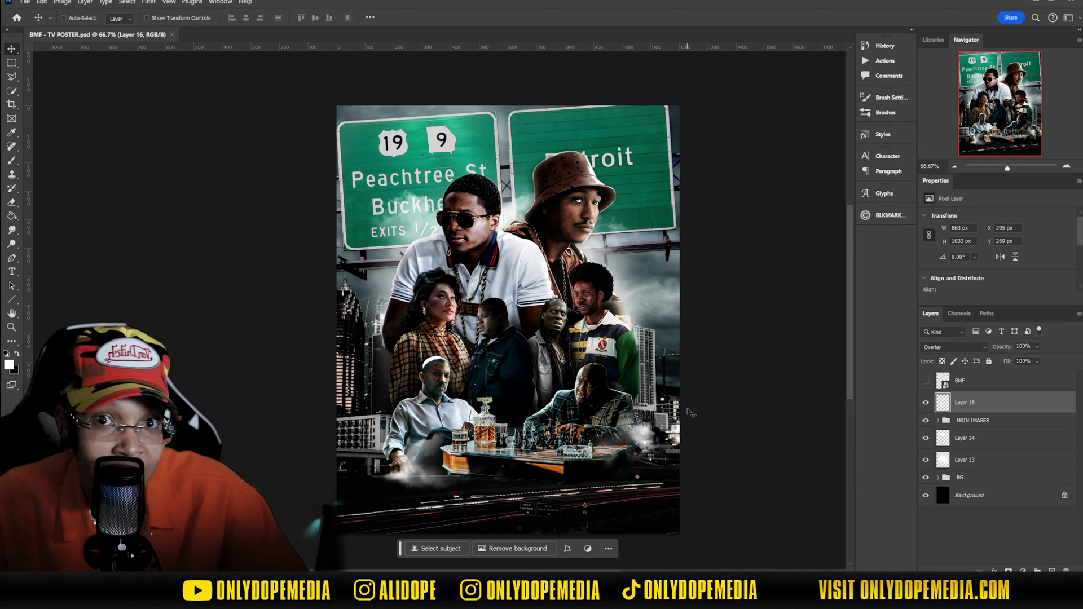
{"action": "left_click", "coordinate": [938, 422]}
{"action": "scroll", "coordinate": [993, 446], "scroll_direction": "down", "scroll_amount": 2}
{"action": "left_click", "coordinate": [975, 482]}
{"action": "key", "text": "b"}
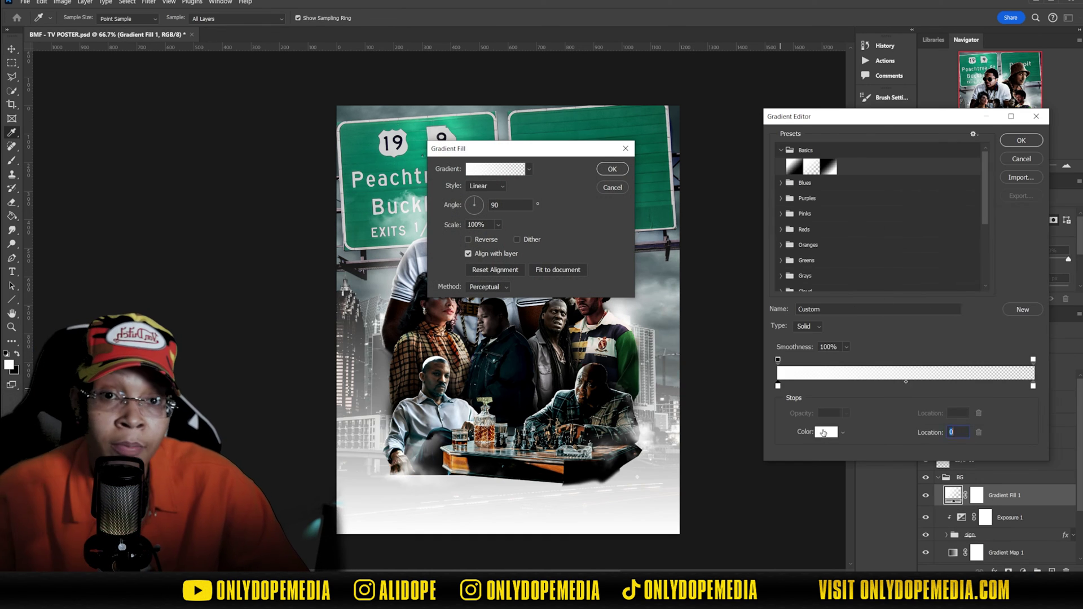
{"action": "left_click", "coordinate": [824, 433]}
{"action": "left_click", "coordinate": [896, 386]}
{"action": "key", "text": "Return"}
{"action": "left_click", "coordinate": [1022, 140]}
Step: Position the gradient fill over the poster's base, lower the layer's opacity slightly, and save the poster
{"action": "left_click_drag", "start_coordinate": [453, 225], "coordinate": [374, 317]}
{"action": "left_click_drag", "start_coordinate": [453, 226], "coordinate": [467, 229]}
{"action": "left_click_drag", "start_coordinate": [677, 378], "coordinate": [693, 363]}
{"action": "left_click", "coordinate": [613, 169]}
{"action": "left_click_drag", "start_coordinate": [1010, 347], "coordinate": [1001, 348]}
{"action": "left_click", "coordinate": [938, 477]}
{"action": "key", "text": "ctrl+s"}
Step: Show the BMF logo layer, scale it to about 60%, and centre it near the poster's lower edge
{"action": "left_click", "coordinate": [961, 381]}
{"action": "left_click", "coordinate": [926, 382]}
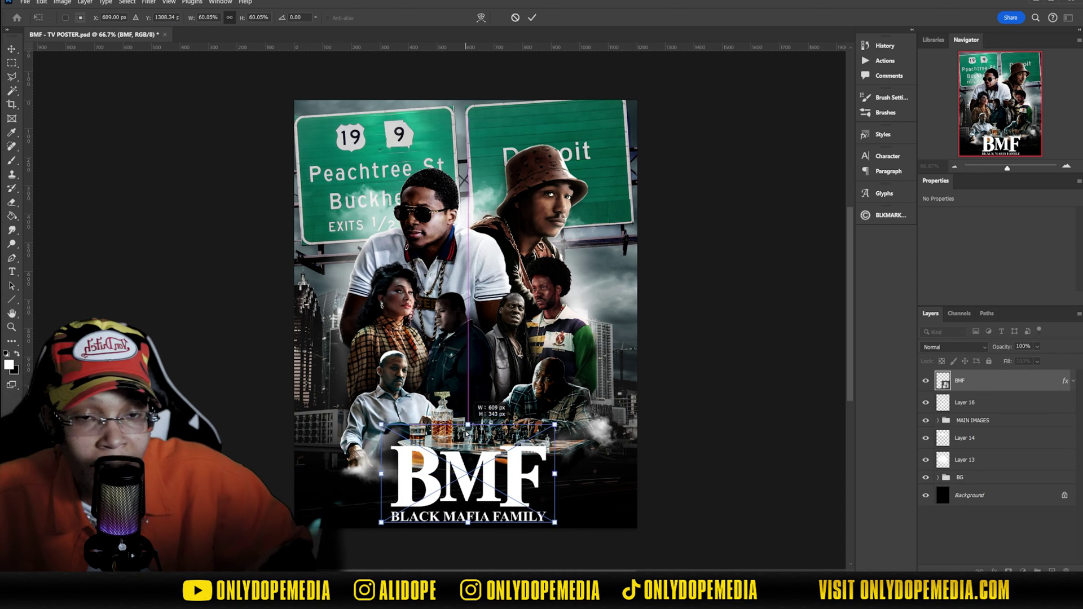
{"action": "double_click", "coordinate": [1004, 381]}
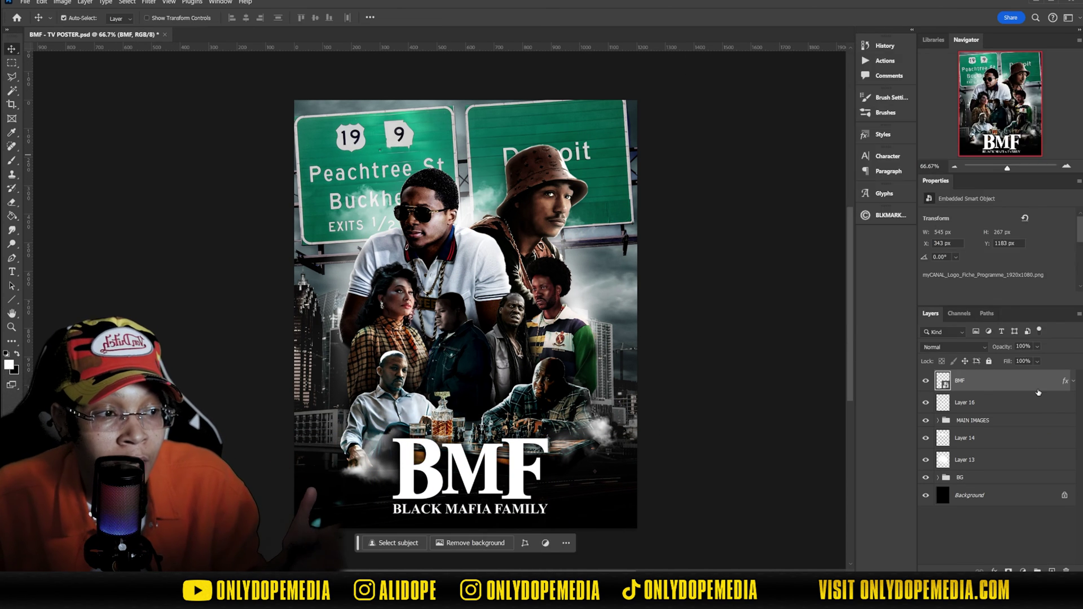
Step: Move Layer 16 and the MAIN IMAGES group together about 49 px up and 13 px left
{"action": "left_click", "coordinate": [1038, 420]}
{"action": "left_click", "coordinate": [1033, 403], "text": "shift"}
{"action": "left_click_drag", "start_coordinate": [599, 416], "coordinate": [595, 401]}
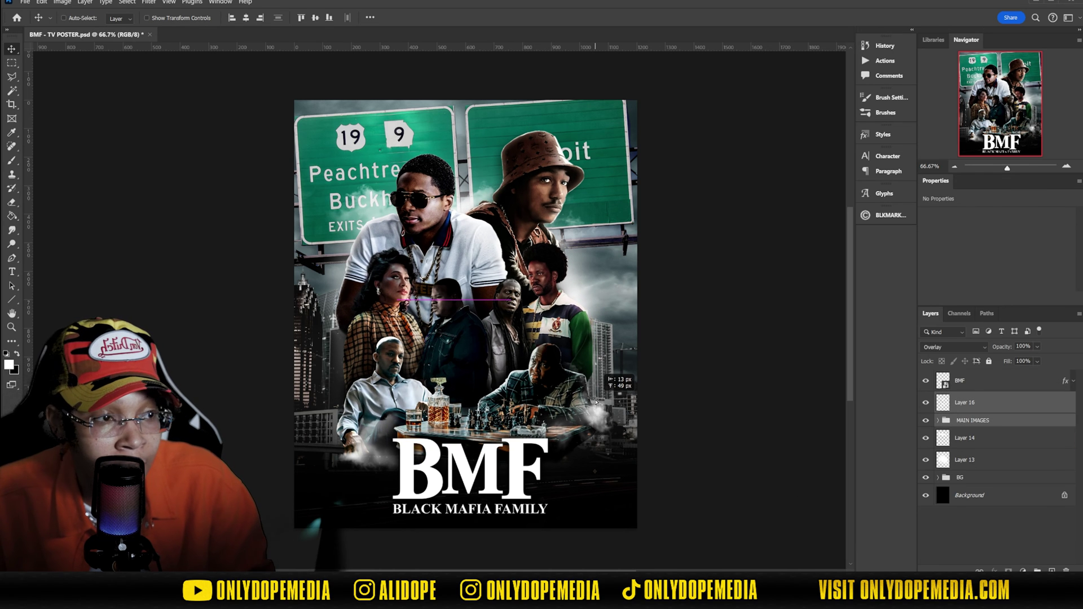
Step: Add a reversed black-to-white gradient map above Layer 16 in Soft Light at 40% opacity, and save the poster
{"action": "left_click", "coordinate": [965, 403]}
{"action": "left_click", "coordinate": [1023, 571]}
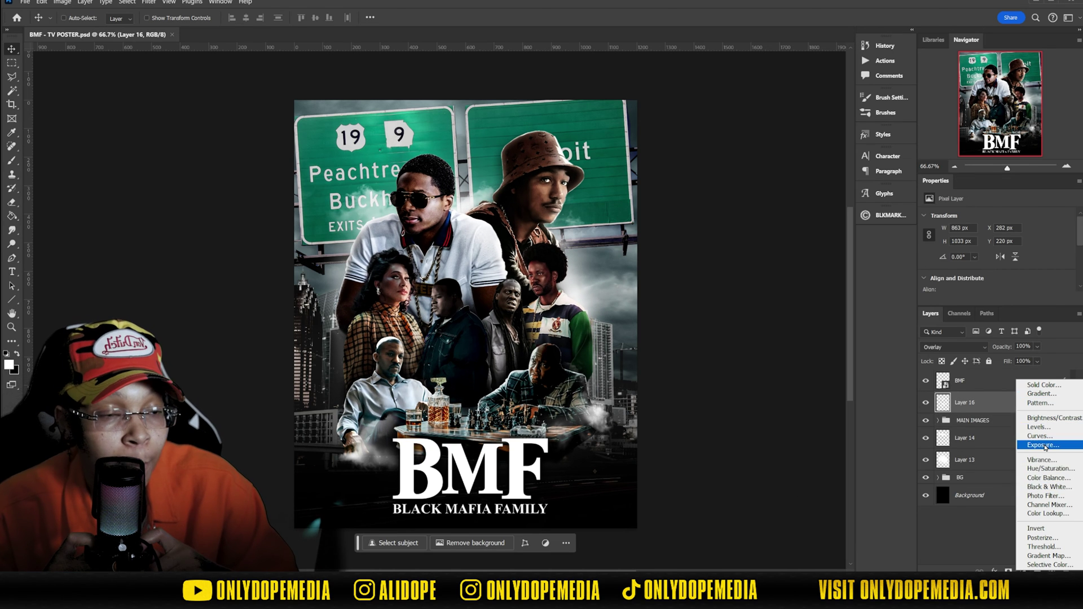
{"action": "left_click", "coordinate": [1049, 556]}
{"action": "left_click", "coordinate": [925, 241]}
{"action": "left_click", "coordinate": [953, 347]}
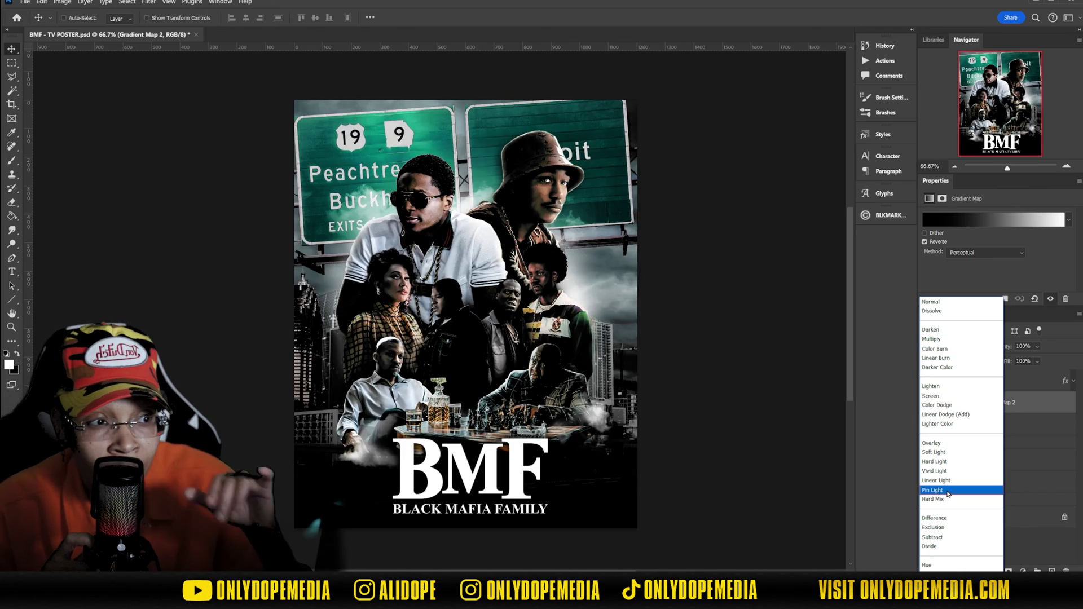
{"action": "left_click", "coordinate": [935, 452]}
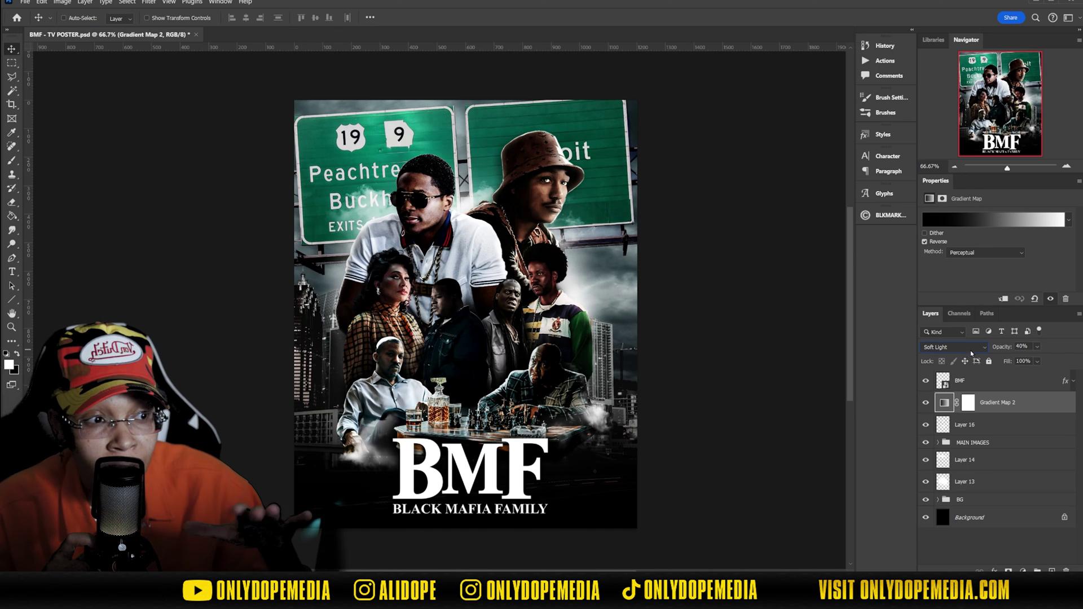
{"action": "key", "text": "ctrl+s"}
Step: Add another gradient map above Gradient Map 2, compare the Photographic Toning presets, and apply Selenium 2
{"action": "left_click", "coordinate": [1024, 572]}
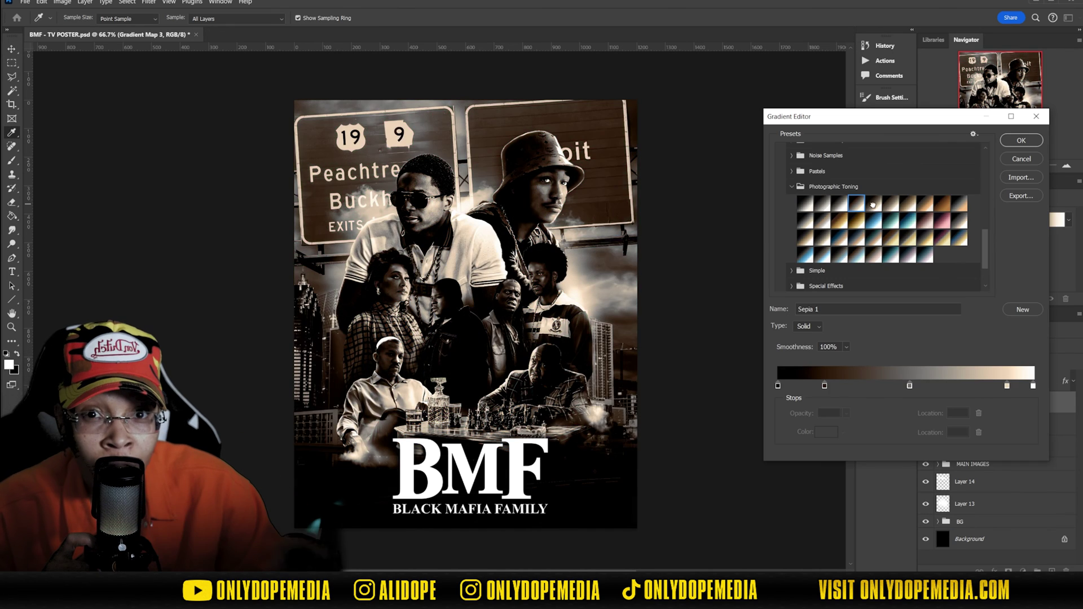
{"action": "left_click", "coordinate": [908, 204]}
{"action": "left_click", "coordinate": [942, 204]}
{"action": "left_click", "coordinate": [942, 221]}
{"action": "left_click", "coordinate": [924, 221]}
{"action": "left_click", "coordinate": [908, 221]}
{"action": "left_click", "coordinate": [890, 224]}
{"action": "left_click", "coordinate": [874, 223]}
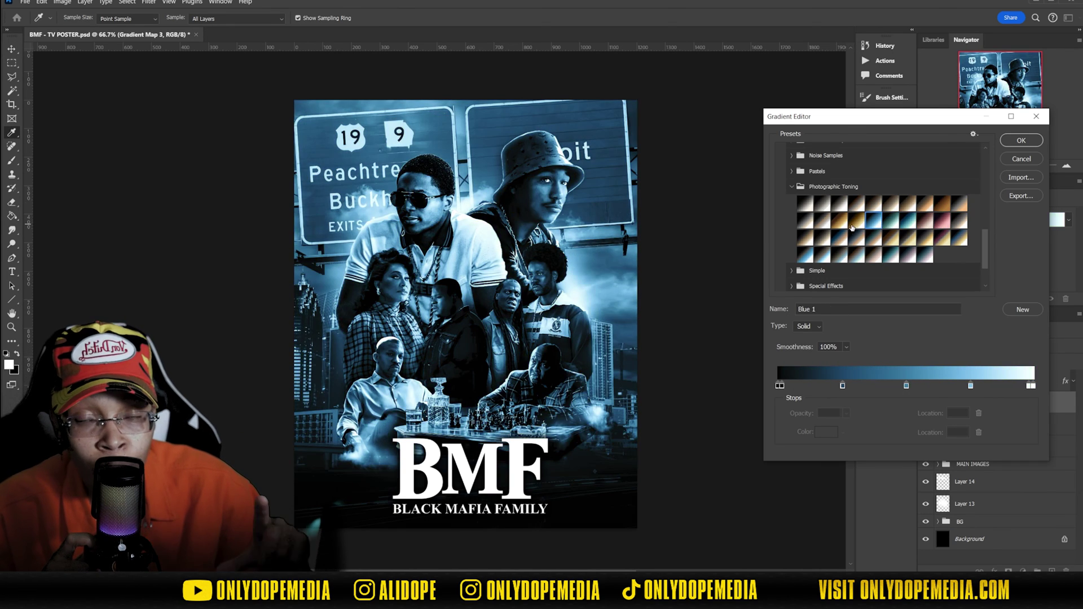
{"action": "left_click", "coordinate": [857, 223]}
{"action": "left_click", "coordinate": [806, 240]}
{"action": "left_click", "coordinate": [821, 225]}
{"action": "left_click", "coordinate": [808, 242]}
{"action": "left_click", "coordinate": [822, 240]}
{"action": "left_click", "coordinate": [840, 239]}
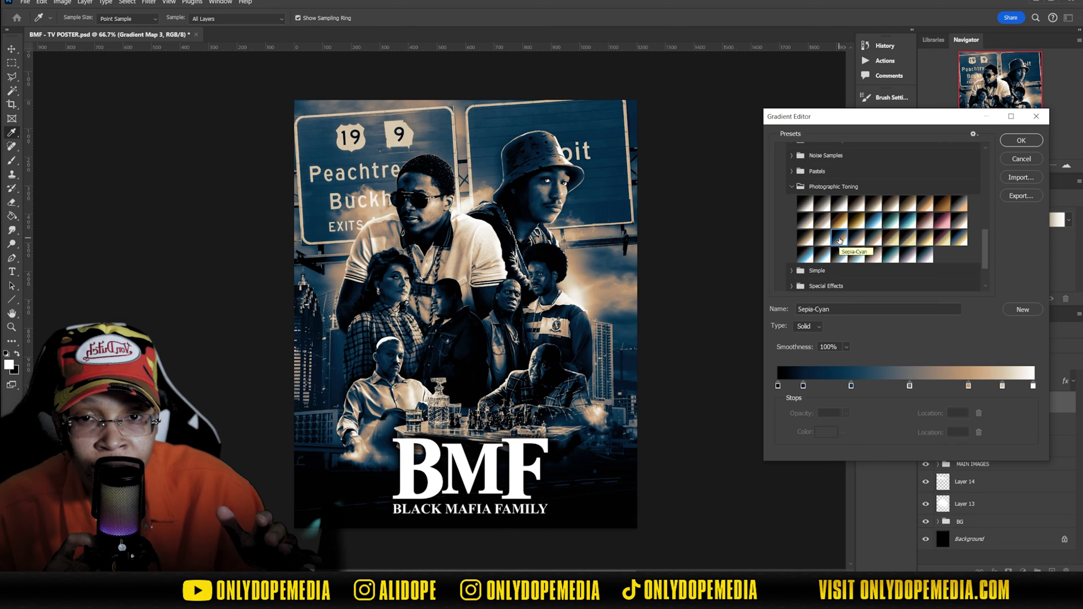
{"action": "left_click", "coordinate": [857, 240]}
{"action": "left_click", "coordinate": [891, 240]}
{"action": "left_click", "coordinate": [925, 240]}
{"action": "left_click", "coordinate": [958, 239]}
{"action": "left_click", "coordinate": [926, 256]}
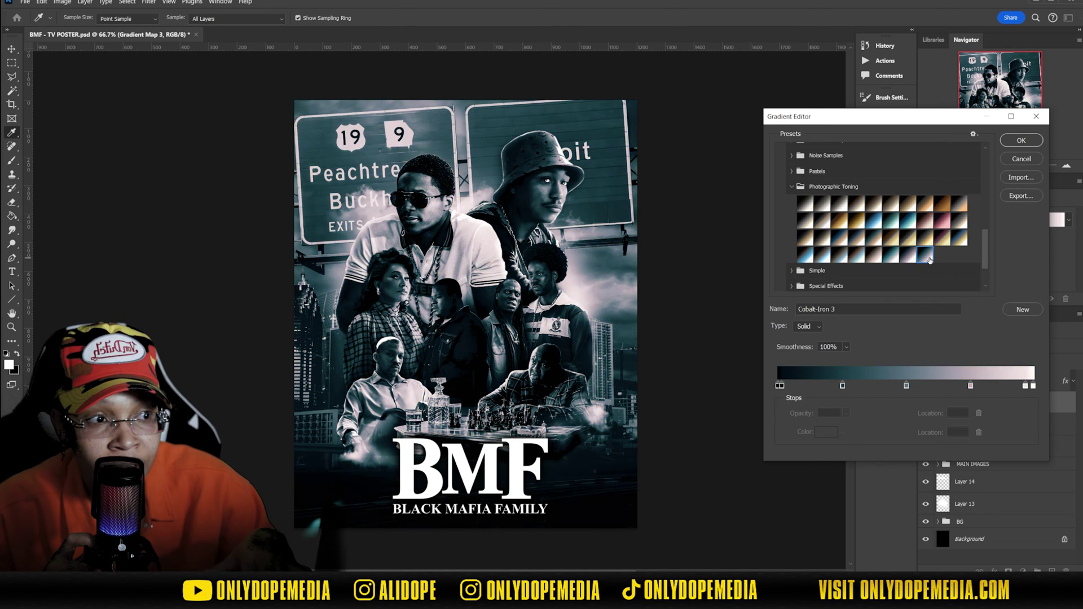
{"action": "left_click", "coordinate": [806, 255]}
{"action": "left_click", "coordinate": [822, 257]}
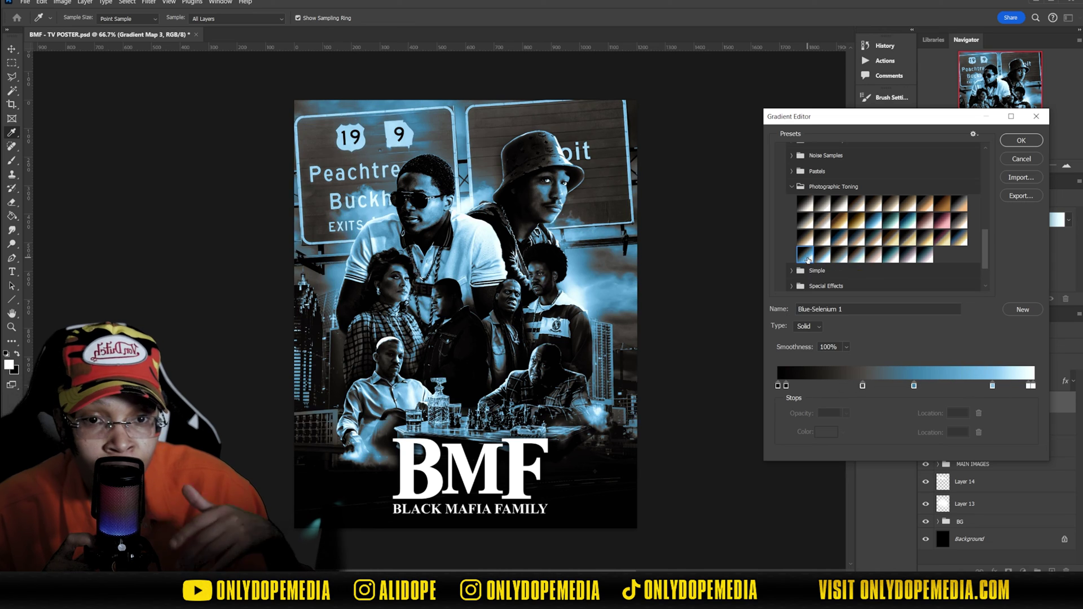
{"action": "left_click", "coordinate": [806, 256]}
{"action": "left_click", "coordinate": [806, 204]}
{"action": "left_click", "coordinate": [857, 204]}
{"action": "left_click", "coordinate": [837, 225]}
{"action": "left_click", "coordinate": [808, 224]}
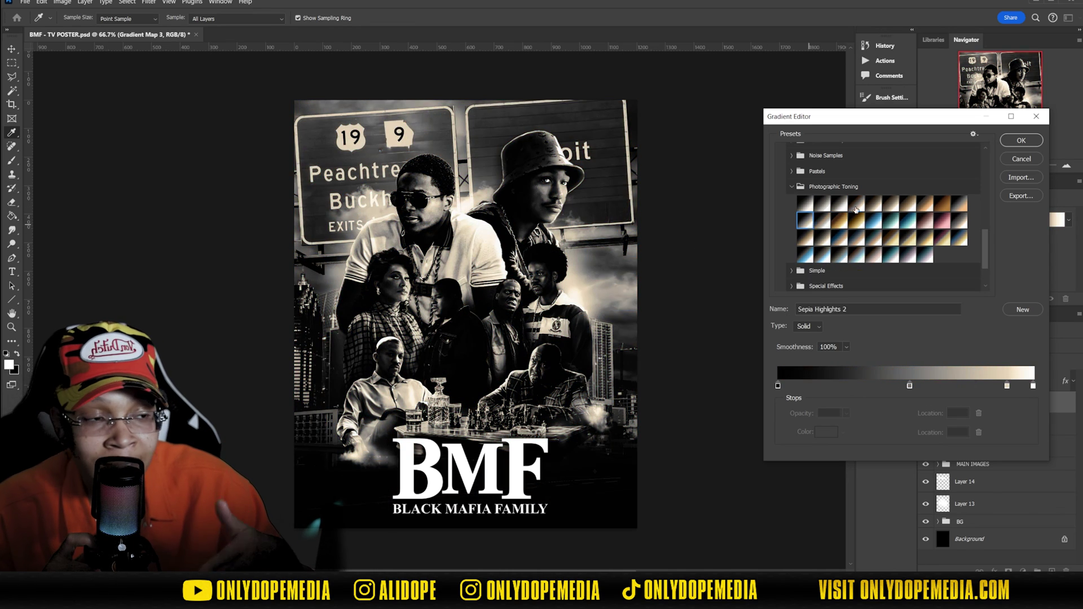
{"action": "left_click", "coordinate": [891, 204]}
{"action": "left_click", "coordinate": [942, 205]}
{"action": "left_click", "coordinate": [856, 205]}
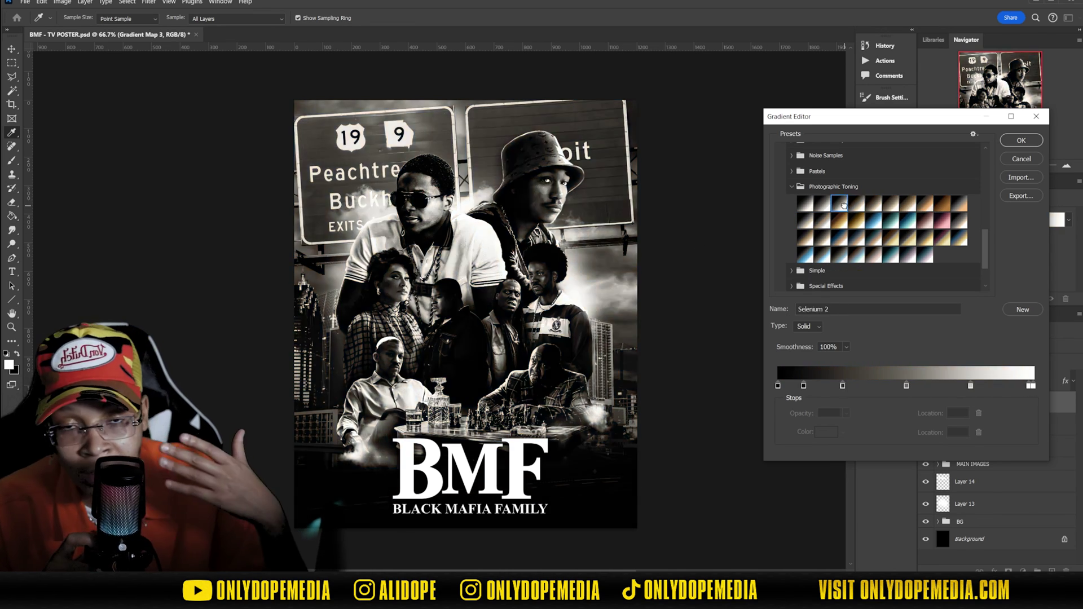
{"action": "left_click", "coordinate": [840, 205]}
{"action": "left_click", "coordinate": [1022, 140]}
Step: Set Gradient Map 3 to Soft Light at 77% opacity and reduce Gradient Map 2's opacity to 28%
{"action": "left_click", "coordinate": [953, 347]}
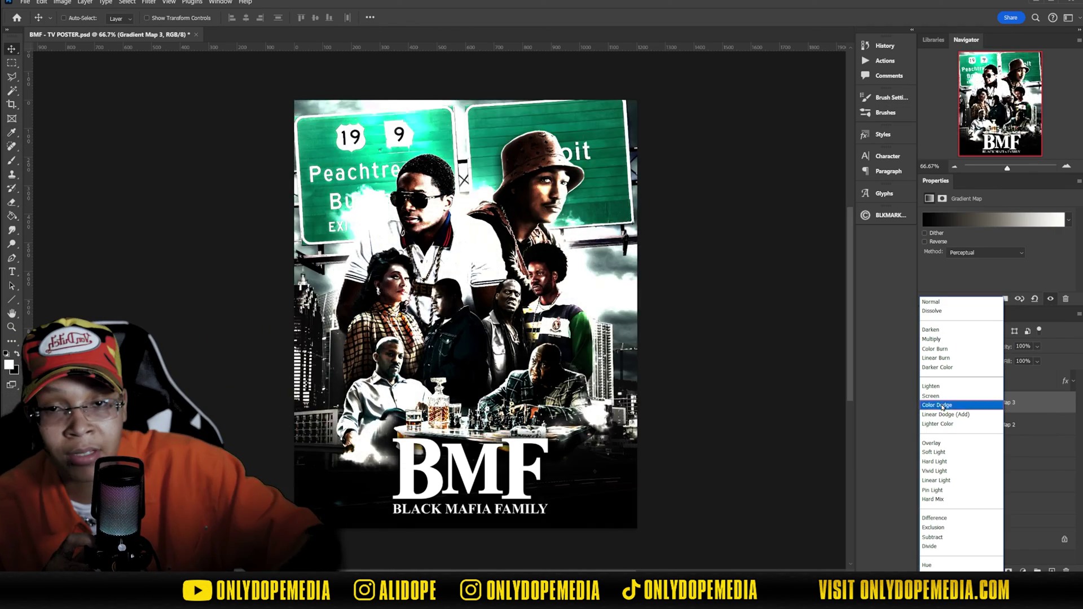
{"action": "left_click", "coordinate": [967, 452]}
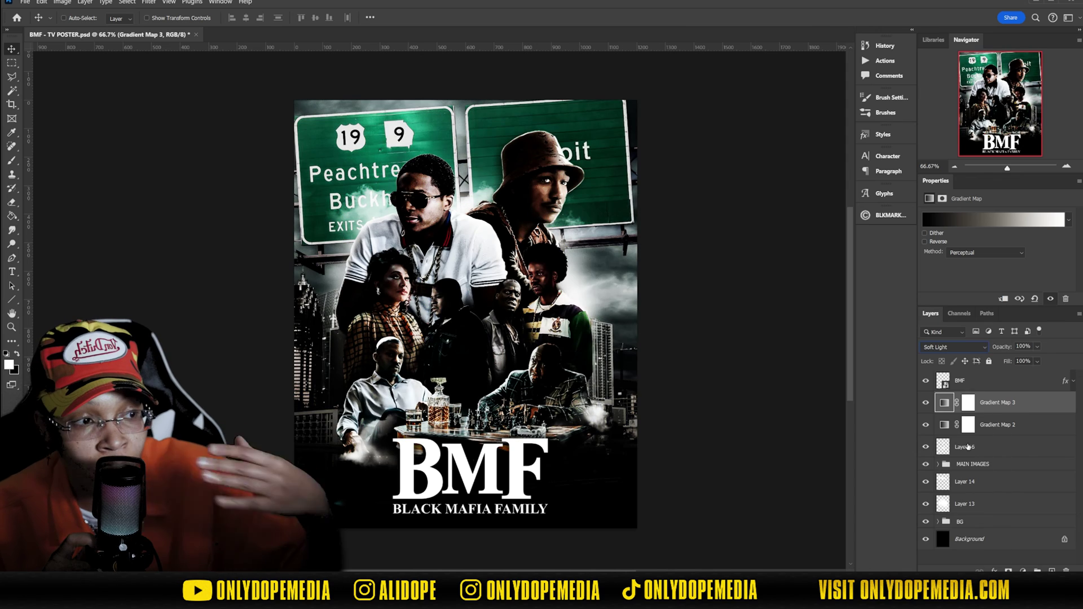
{"action": "left_click_drag", "start_coordinate": [1002, 348], "coordinate": [975, 352]}
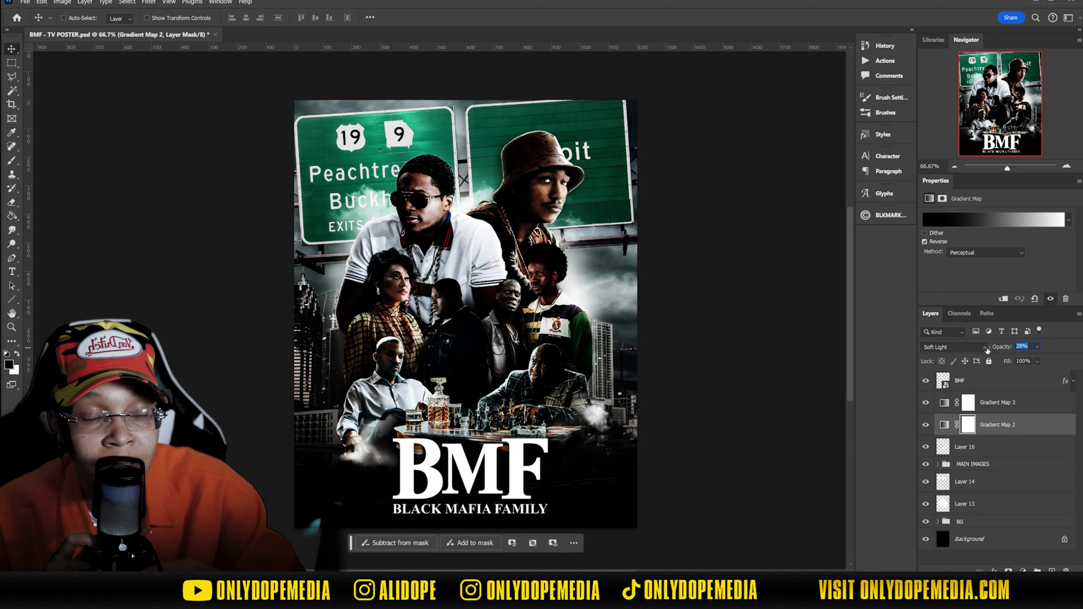
Step: Add a Color Lookup adjustment above Gradient Map 3 and an Exposure adjustment between the two
{"action": "left_click", "coordinate": [1031, 409]}
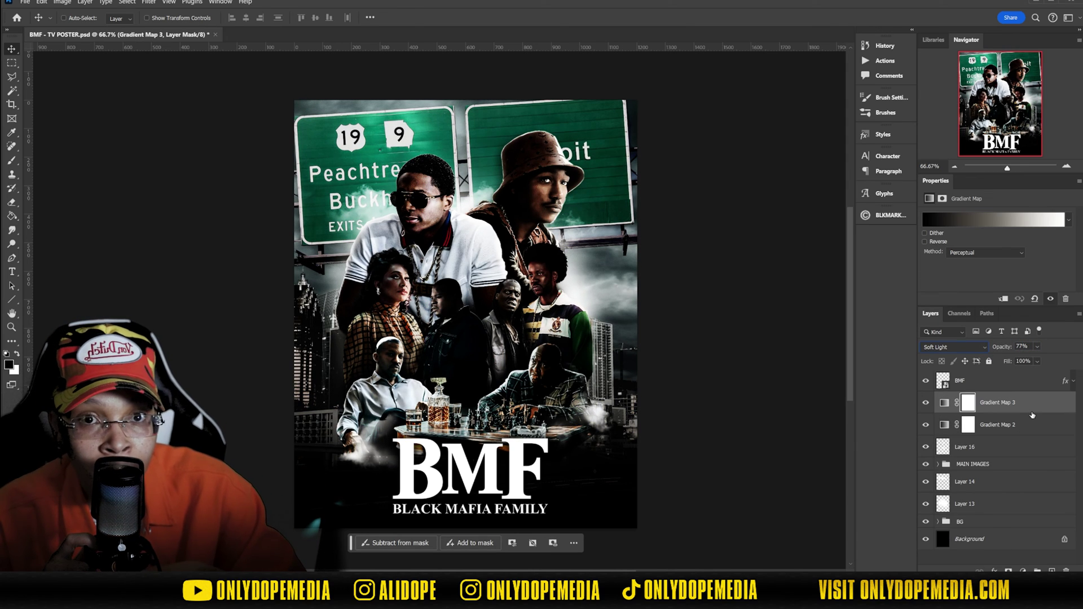
{"action": "left_click", "coordinate": [1023, 571]}
{"action": "left_click", "coordinate": [1047, 517]}
{"action": "left_click", "coordinate": [1027, 425]}
{"action": "left_click", "coordinate": [1023, 571]}
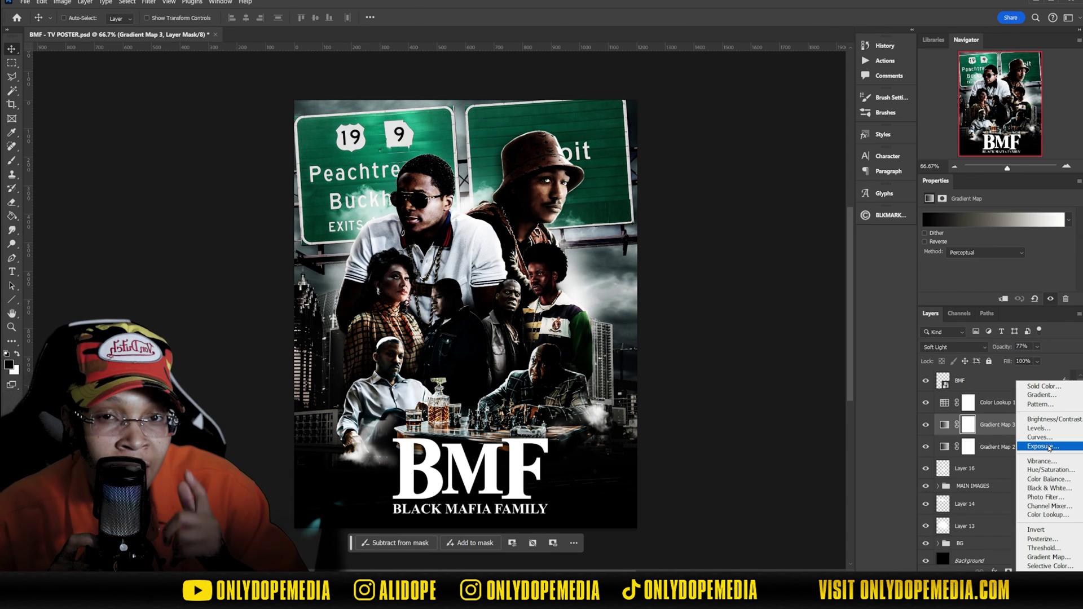
{"action": "left_click", "coordinate": [1047, 445]}
Step: Compare the 3D LUT presets on Color Lookup 1 and settle on 3Strip.look
{"action": "left_click", "coordinate": [1027, 403]}
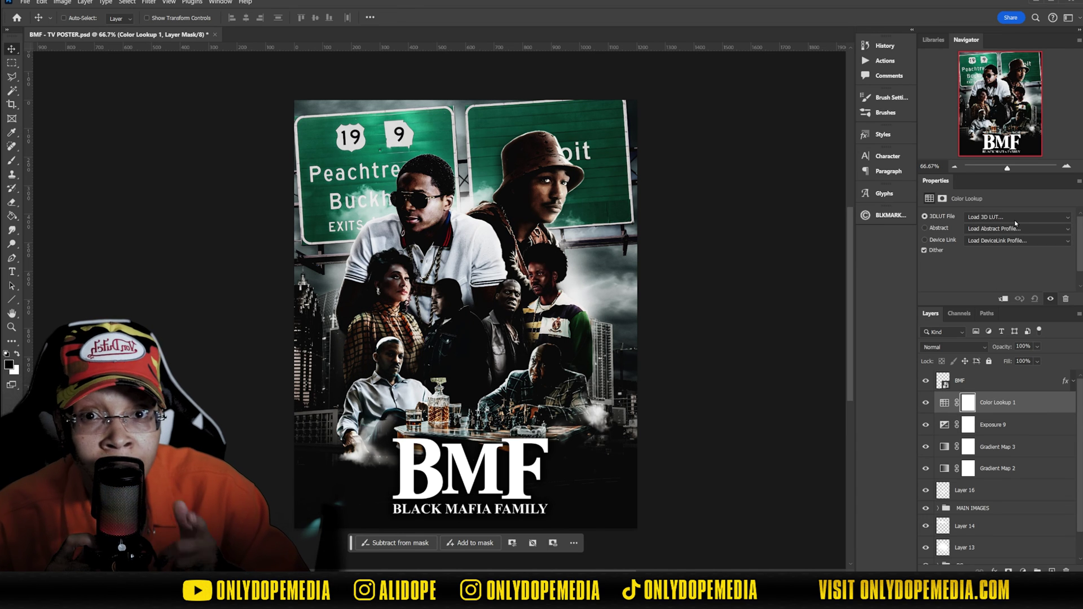
{"action": "left_click", "coordinate": [1014, 220]}
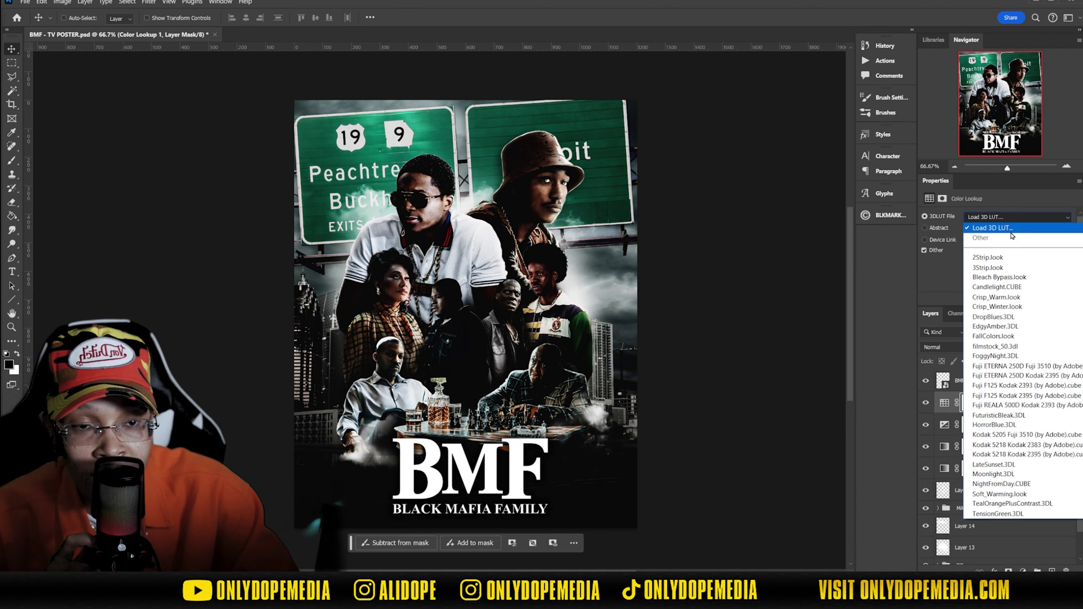
{"action": "left_click", "coordinate": [994, 258]}
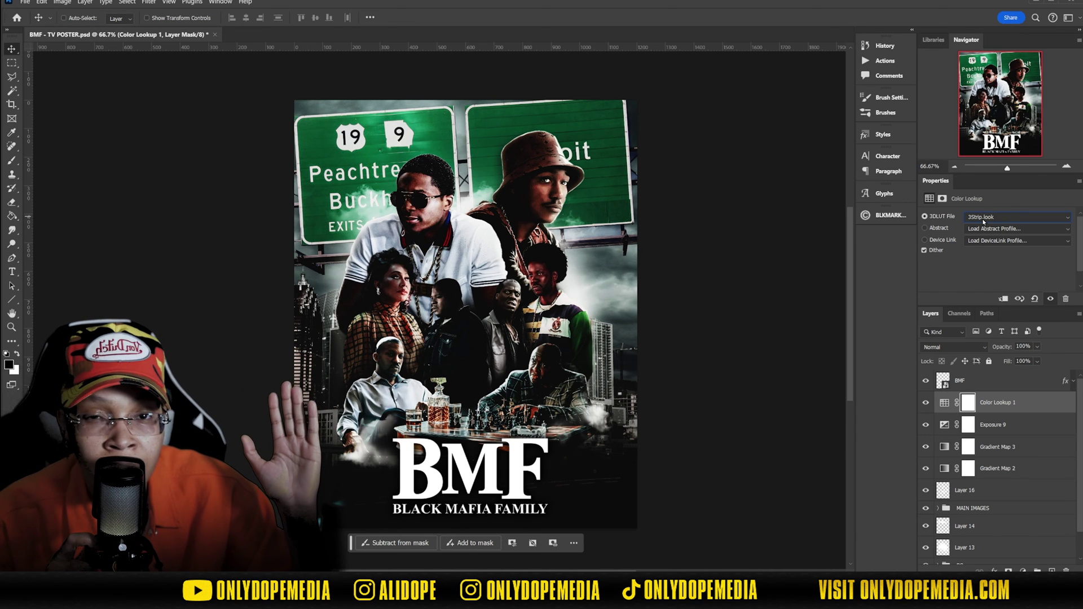
{"action": "key", "text": "Down"}
{"action": "key", "text": "Down"}
{"action": "key", "text": "Down"}
{"action": "key", "text": "Down"}
{"action": "key", "text": "Down"}
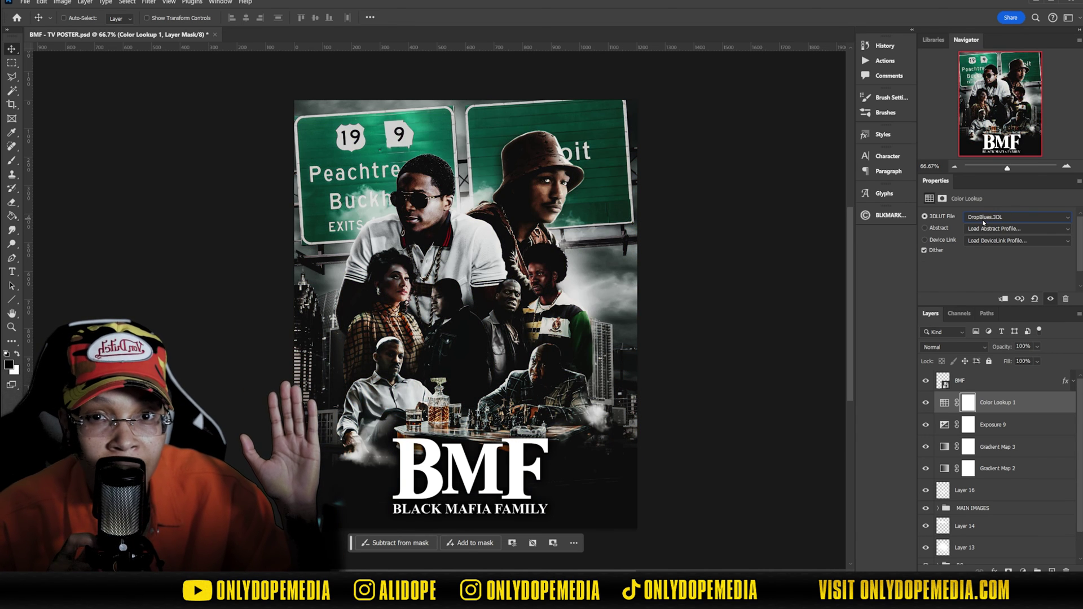
{"action": "key", "text": "Down"}
{"action": "key", "text": "Down"}
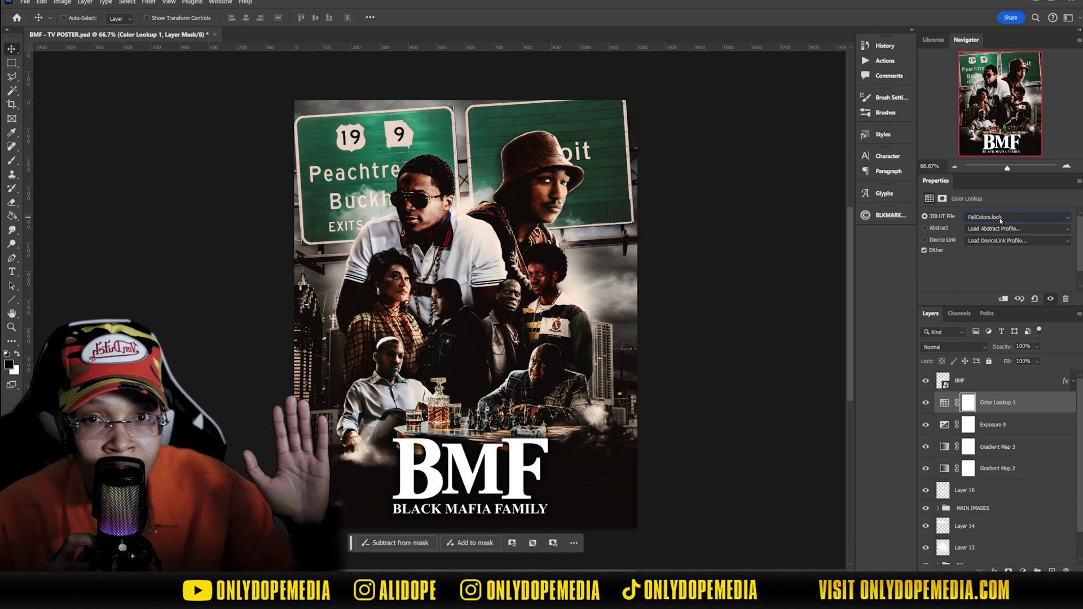
{"action": "key", "text": "Down"}
{"action": "key", "text": "Down"}
{"action": "key", "text": "Down"}
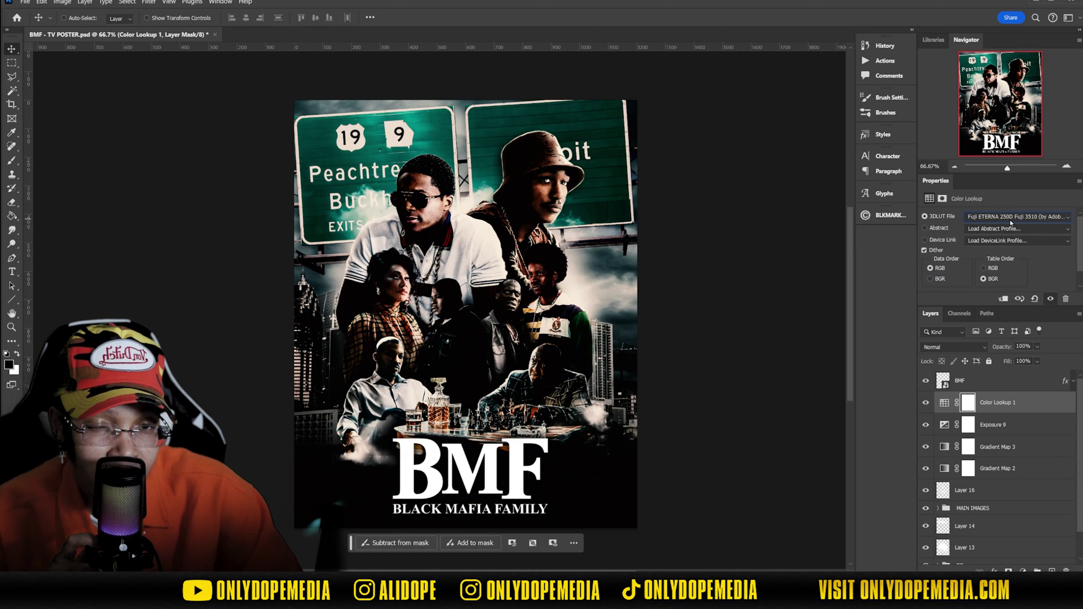
{"action": "key", "text": "Down"}
{"action": "key", "text": "Down"}
{"action": "key", "text": "Down"}
{"action": "key", "text": "Down"}
{"action": "key", "text": "Down"}
{"action": "key", "text": "Down"}
{"action": "key", "text": "Down"}
{"action": "key", "text": "Down"}
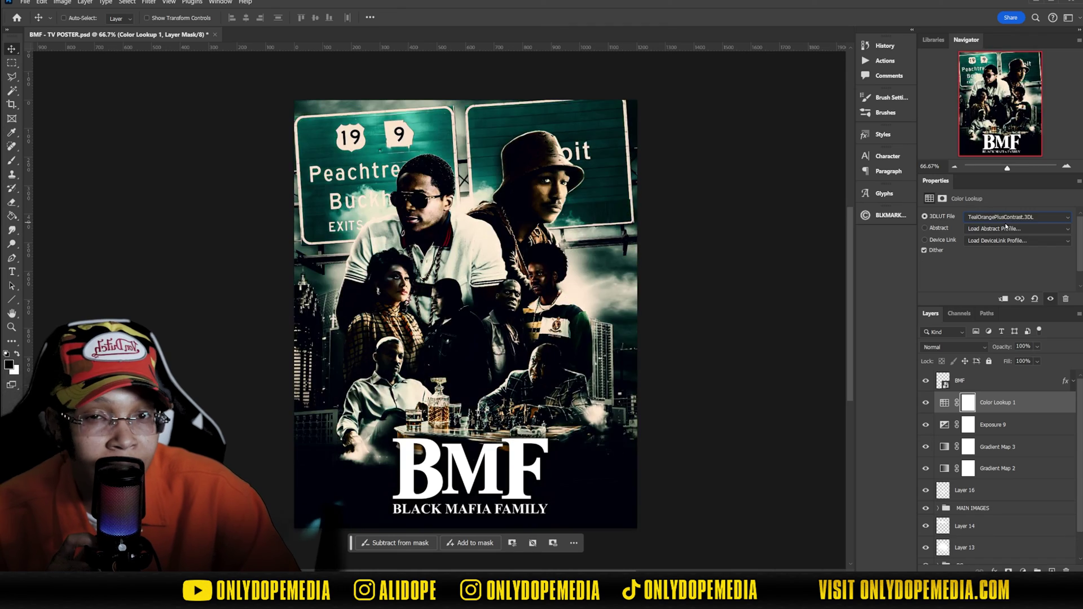
{"action": "key", "text": "Down"}
{"action": "key", "text": "Down"}
{"action": "key", "text": "Down"}
{"action": "key", "text": "Down"}
{"action": "key", "text": "Down"}
{"action": "key", "text": "Down"}
{"action": "key", "text": "Down"}
{"action": "key", "text": "Down"}
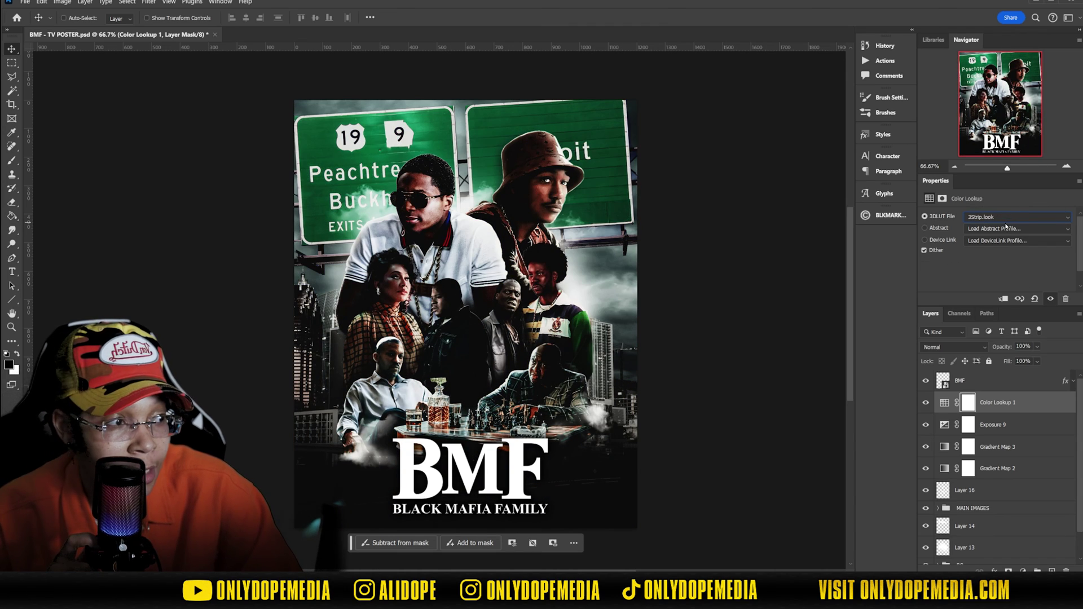
Step: Add a Hue/Saturation adjustment above Exposure 9 and move its slider slightly down
{"action": "left_click", "coordinate": [1026, 431]}
{"action": "left_click", "coordinate": [1023, 571]}
{"action": "left_click", "coordinate": [1047, 418]}
{"action": "scroll", "coordinate": [996, 249], "scroll_direction": "down", "scroll_amount": 1}
{"action": "left_click_drag", "start_coordinate": [996, 254], "coordinate": [984, 253]}
Step: Find the character's adjustment layer inside the MAIN IMAGES group and raise its value slightly
{"action": "left_click", "coordinate": [937, 529]}
{"action": "scroll", "coordinate": [1009, 454], "scroll_direction": "down", "scroll_amount": 5}
{"action": "left_click", "coordinate": [1025, 437]}
{"action": "left_click", "coordinate": [947, 518]}
{"action": "scroll", "coordinate": [1010, 474], "scroll_direction": "down", "scroll_amount": 5}
{"action": "left_click", "coordinate": [1010, 475]}
{"action": "left_click", "coordinate": [1011, 432]}
{"action": "scroll", "coordinate": [1010, 446], "scroll_direction": "up", "scroll_amount": 6}
{"action": "left_click", "coordinate": [946, 387]}
{"action": "left_click", "coordinate": [1015, 453]}
{"action": "left_click_drag", "start_coordinate": [994, 246], "coordinate": [999, 249]}
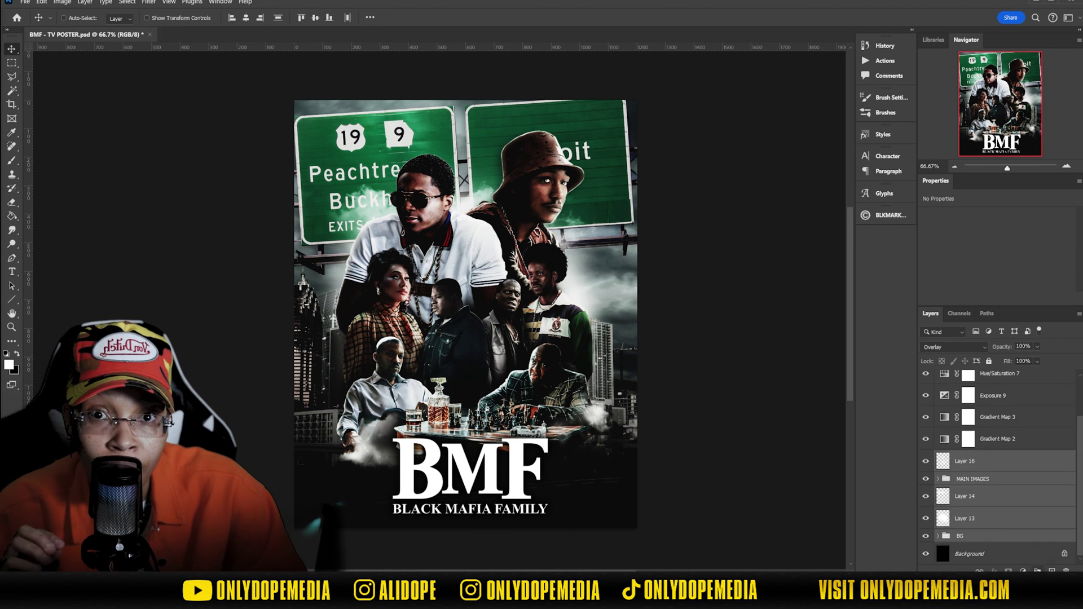
Step: Group Layer 16 through BG, duplicate the group, hide the original, and convert the copy to a smart object
{"action": "left_click", "coordinate": [969, 508]}
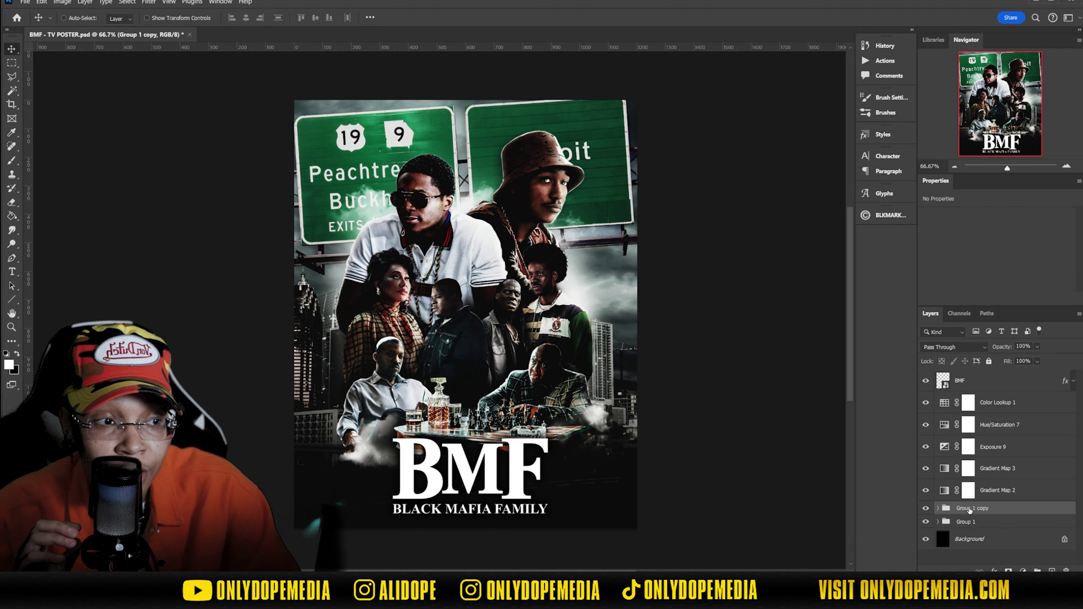
{"action": "left_click", "coordinate": [926, 522]}
{"action": "right_click", "coordinate": [982, 508]}
{"action": "left_click", "coordinate": [1016, 261]}
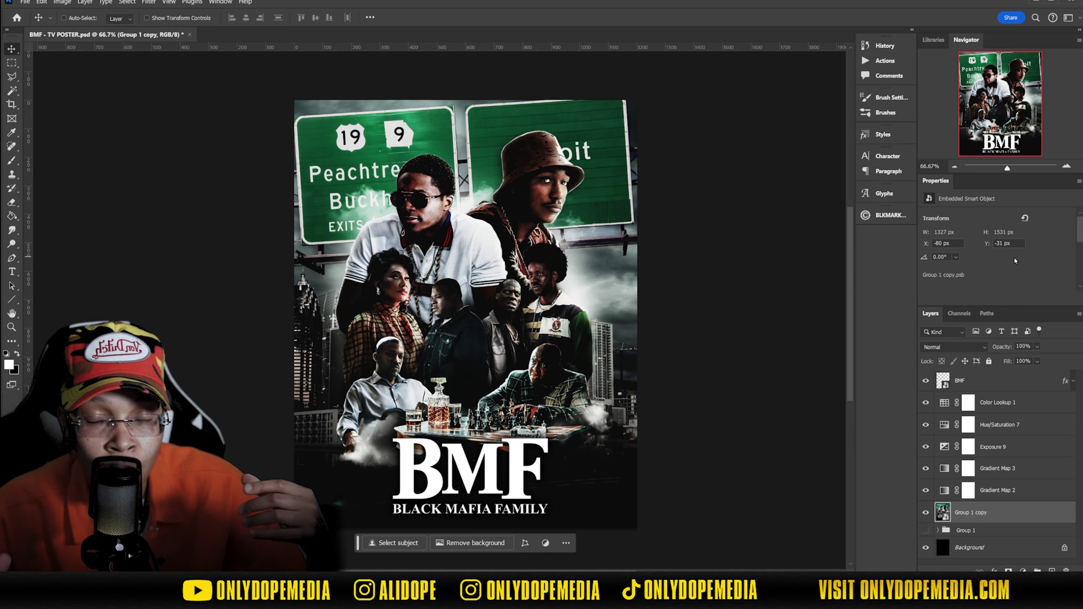
Step: Apply the Camera Raw Filter to Group 1 copy with Exposure +0.25, Clarity +21, Dehaze +28, Vignette -38 and light grain
{"action": "key", "text": "ctrl+shift+a"}
{"action": "left_click_drag", "start_coordinate": [865, 198], "coordinate": [867, 198]}
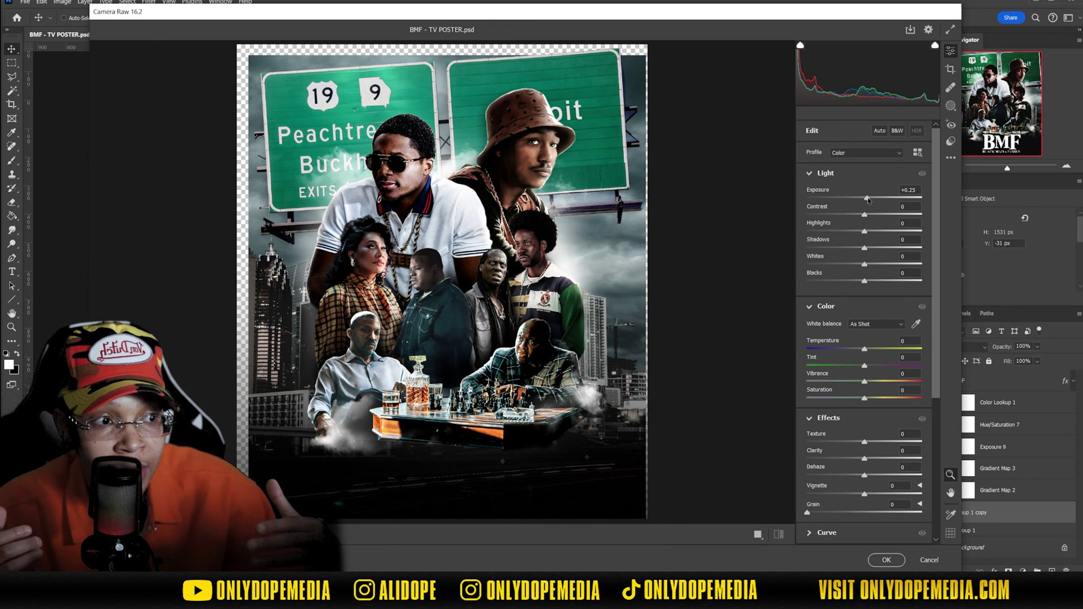
{"action": "scroll", "coordinate": [869, 282], "scroll_direction": "down", "scroll_amount": 2}
{"action": "left_click_drag", "start_coordinate": [865, 394], "coordinate": [879, 393]}
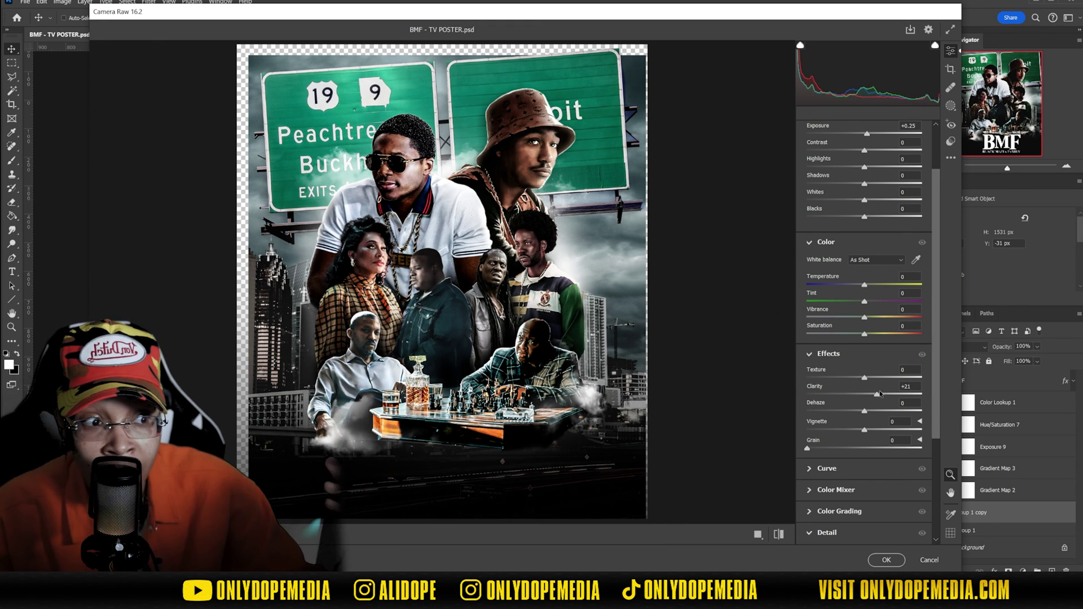
{"action": "left_click_drag", "start_coordinate": [865, 431], "coordinate": [884, 410]}
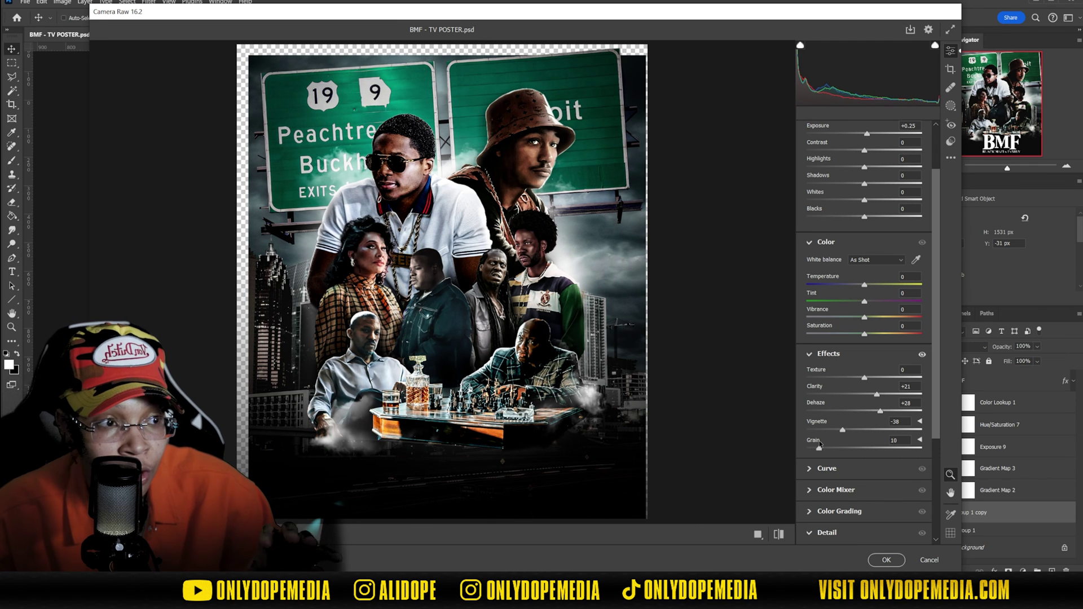
{"action": "left_click_drag", "start_coordinate": [839, 441], "coordinate": [823, 446]}
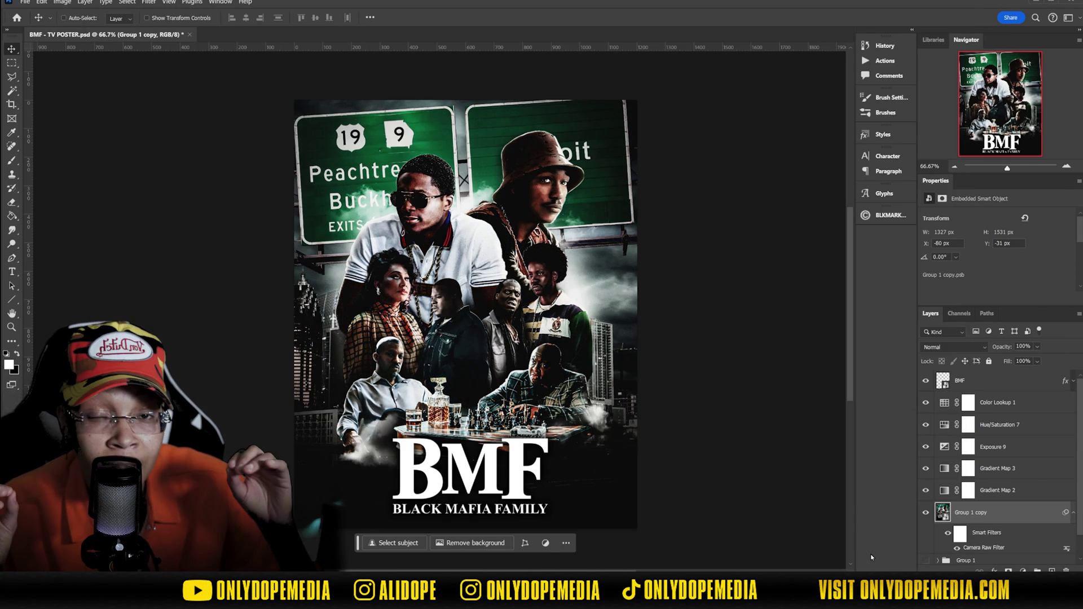
Step: Collapse Group 1 copy's smart filters, then slightly lower the Exposure 9 setting and Color Lookup 1's opacity
{"action": "scroll", "coordinate": [1010, 479], "scroll_direction": "down", "scroll_amount": 1}
{"action": "left_click", "coordinate": [1074, 488]}
{"action": "left_click", "coordinate": [996, 446]}
{"action": "left_click_drag", "start_coordinate": [998, 244], "coordinate": [996, 243]}
{"action": "left_click", "coordinate": [998, 403]}
{"action": "left_click_drag", "start_coordinate": [1002, 347], "coordinate": [996, 347]}
Step: Reduce Gradient Map 2's opacity to 20% and Gradient Map 3's opacity to 59%
{"action": "left_click", "coordinate": [998, 491]}
{"action": "left_click", "coordinate": [998, 468]}
{"action": "left_click_drag", "start_coordinate": [1003, 347], "coordinate": [998, 347]}
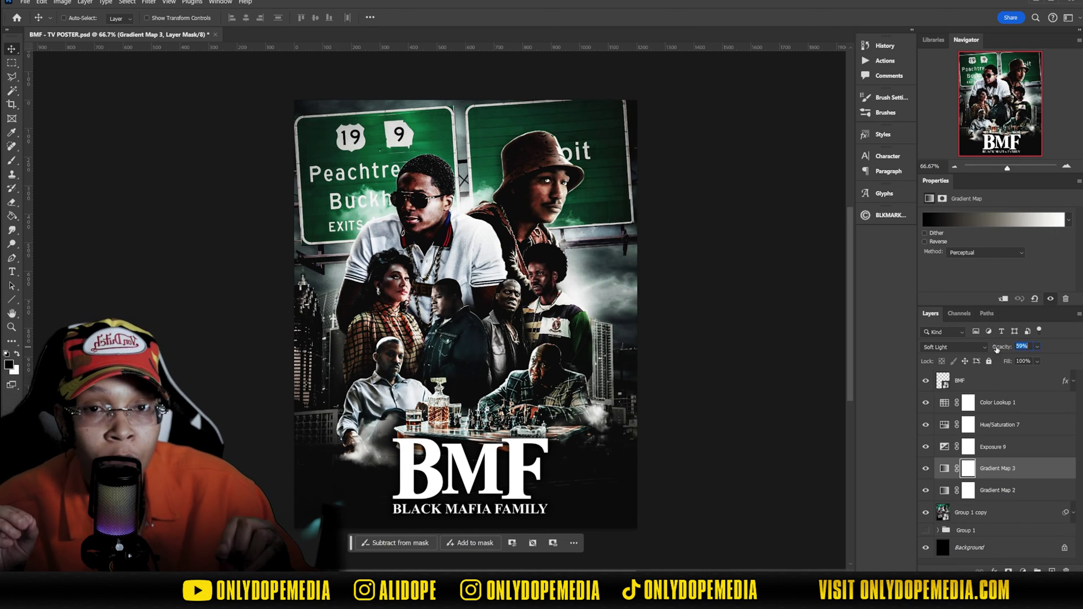
Step: Start a custom Lens Correction on Group 1 copy with Red/Cyan Fringe -51.59 and Green/Magenta Fringe -42.86
{"action": "left_click", "coordinate": [1010, 512]}
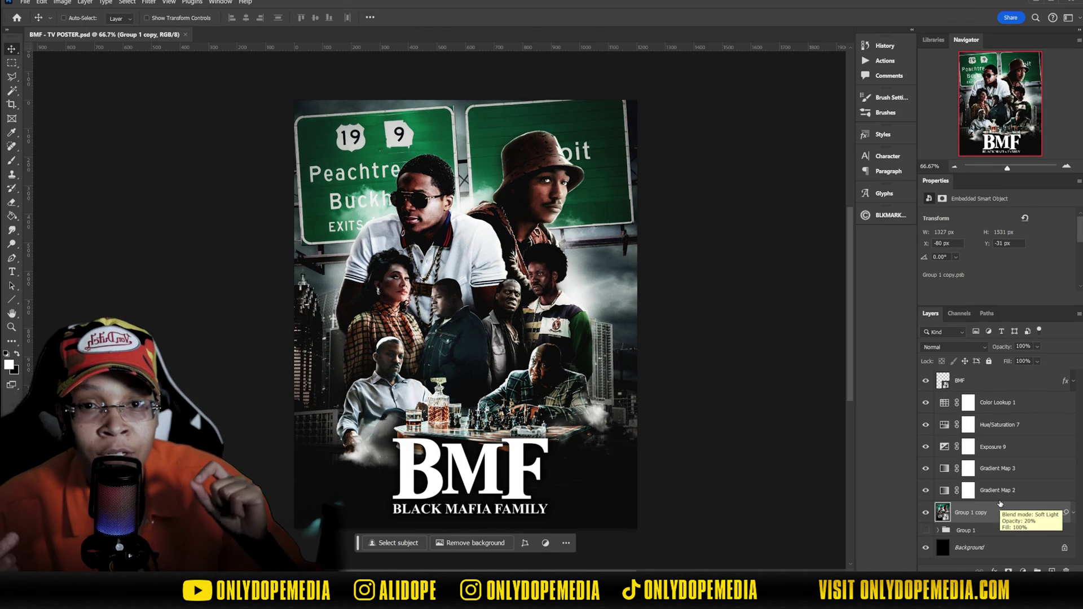
{"action": "left_click", "coordinate": [149, 5]}
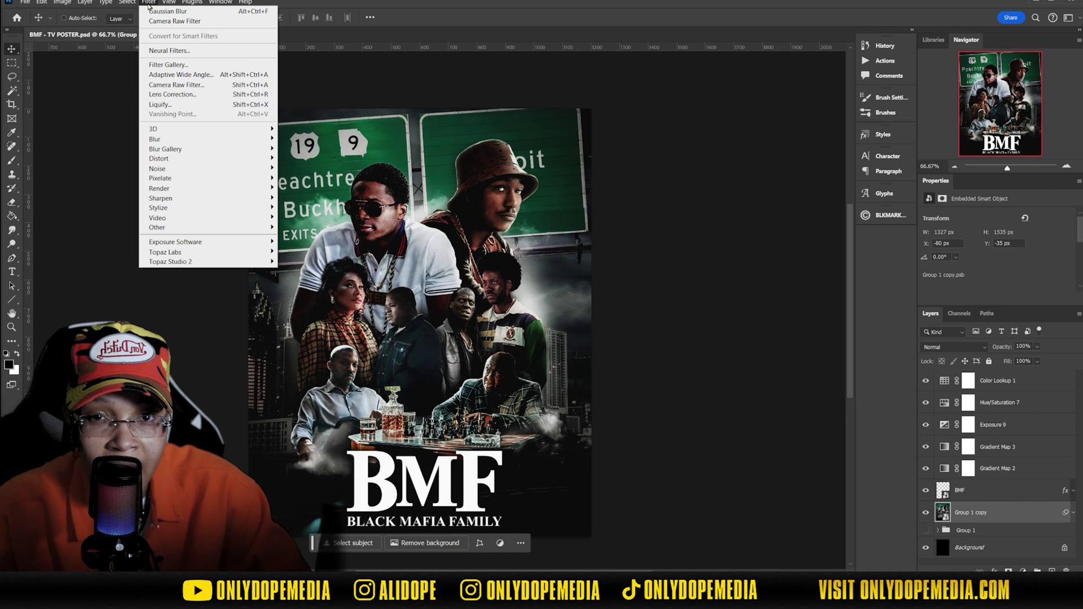
{"action": "left_click", "coordinate": [172, 94]}
{"action": "left_click", "coordinate": [979, 68]}
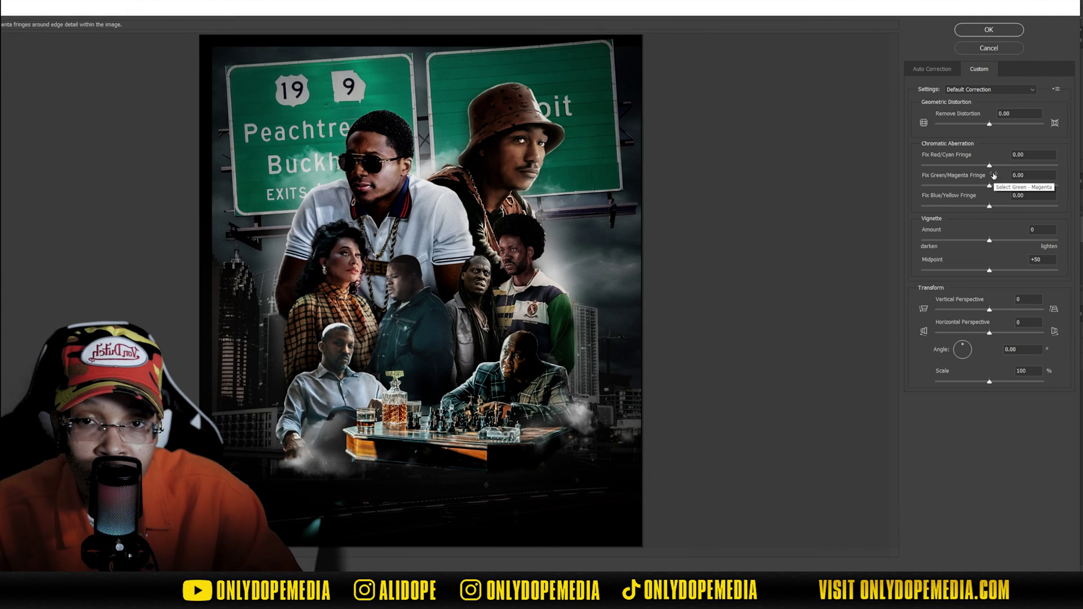
{"action": "left_click_drag", "start_coordinate": [935, 167], "coordinate": [962, 186]}
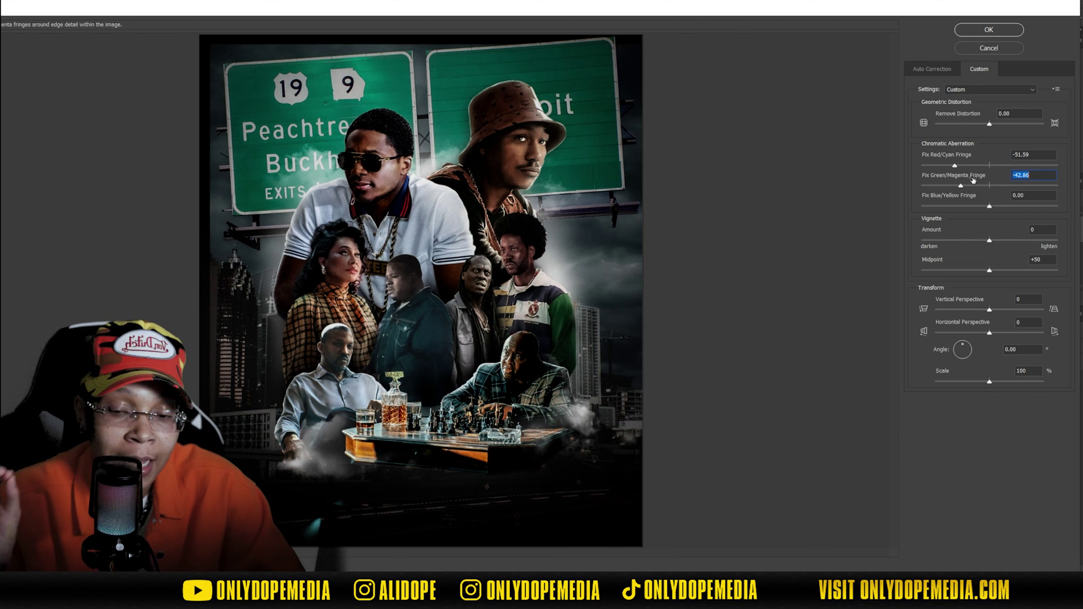